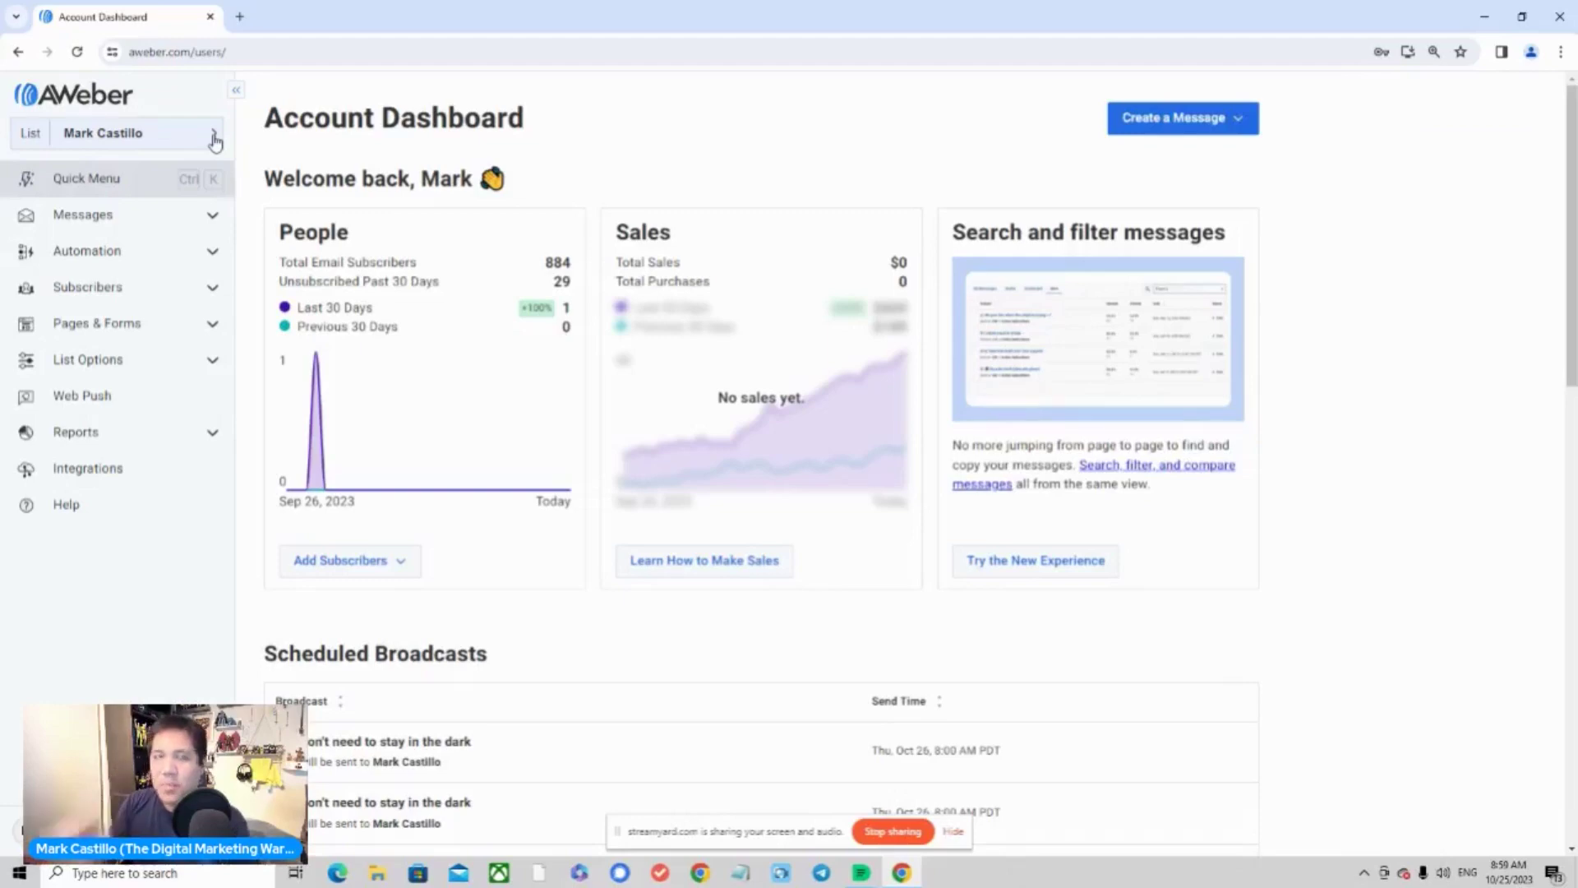
Check the list selector's options for the active list and review all the actions offered in the Quick Menu
left_click(147, 138)
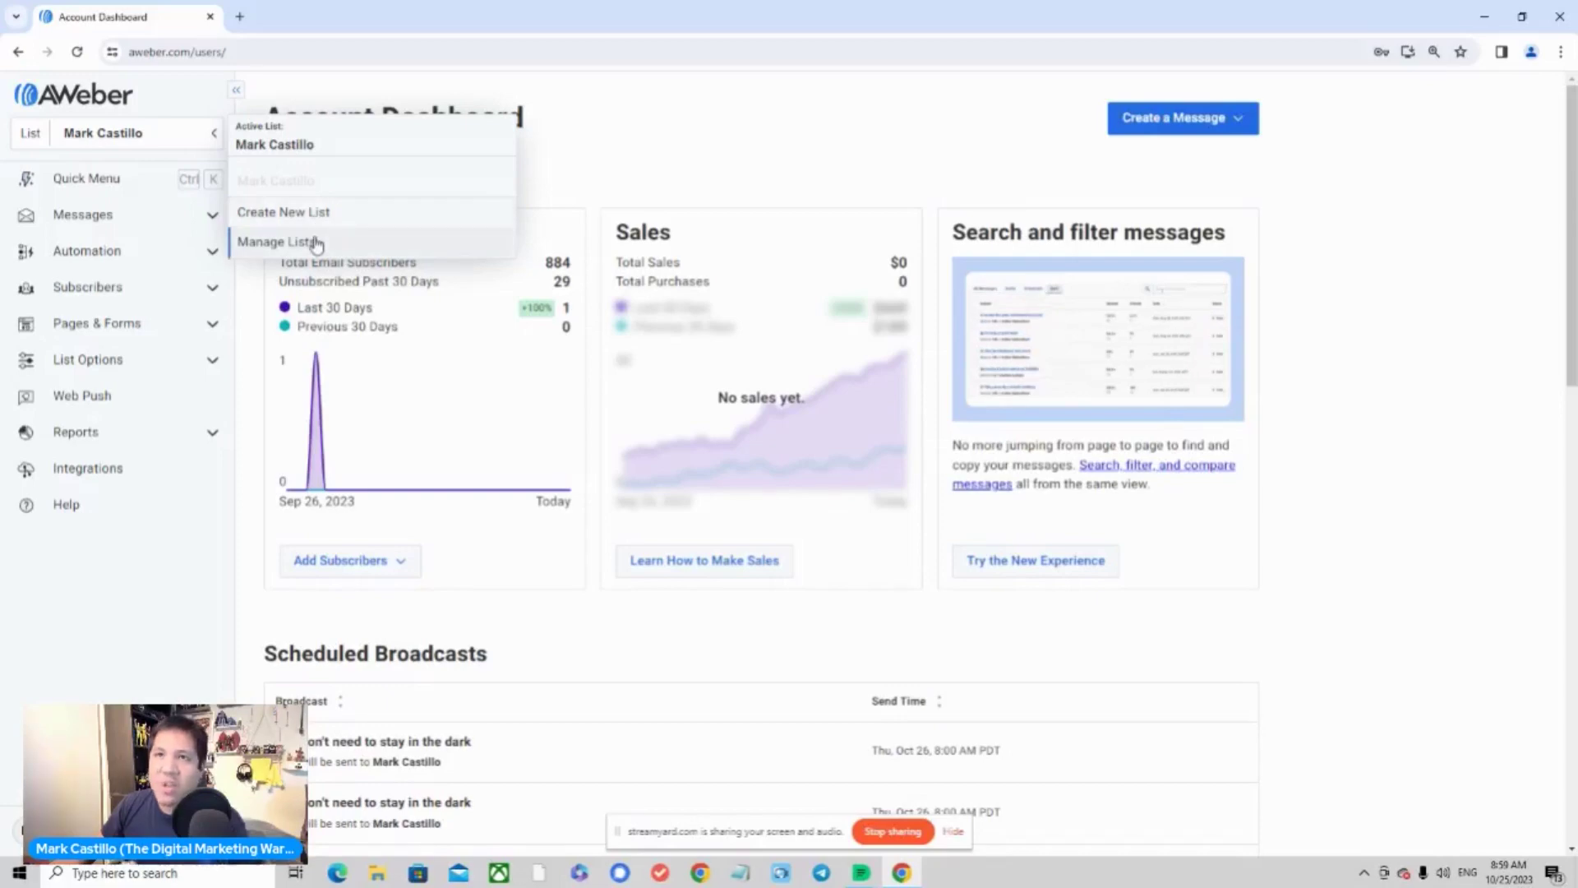
left_click(343, 84)
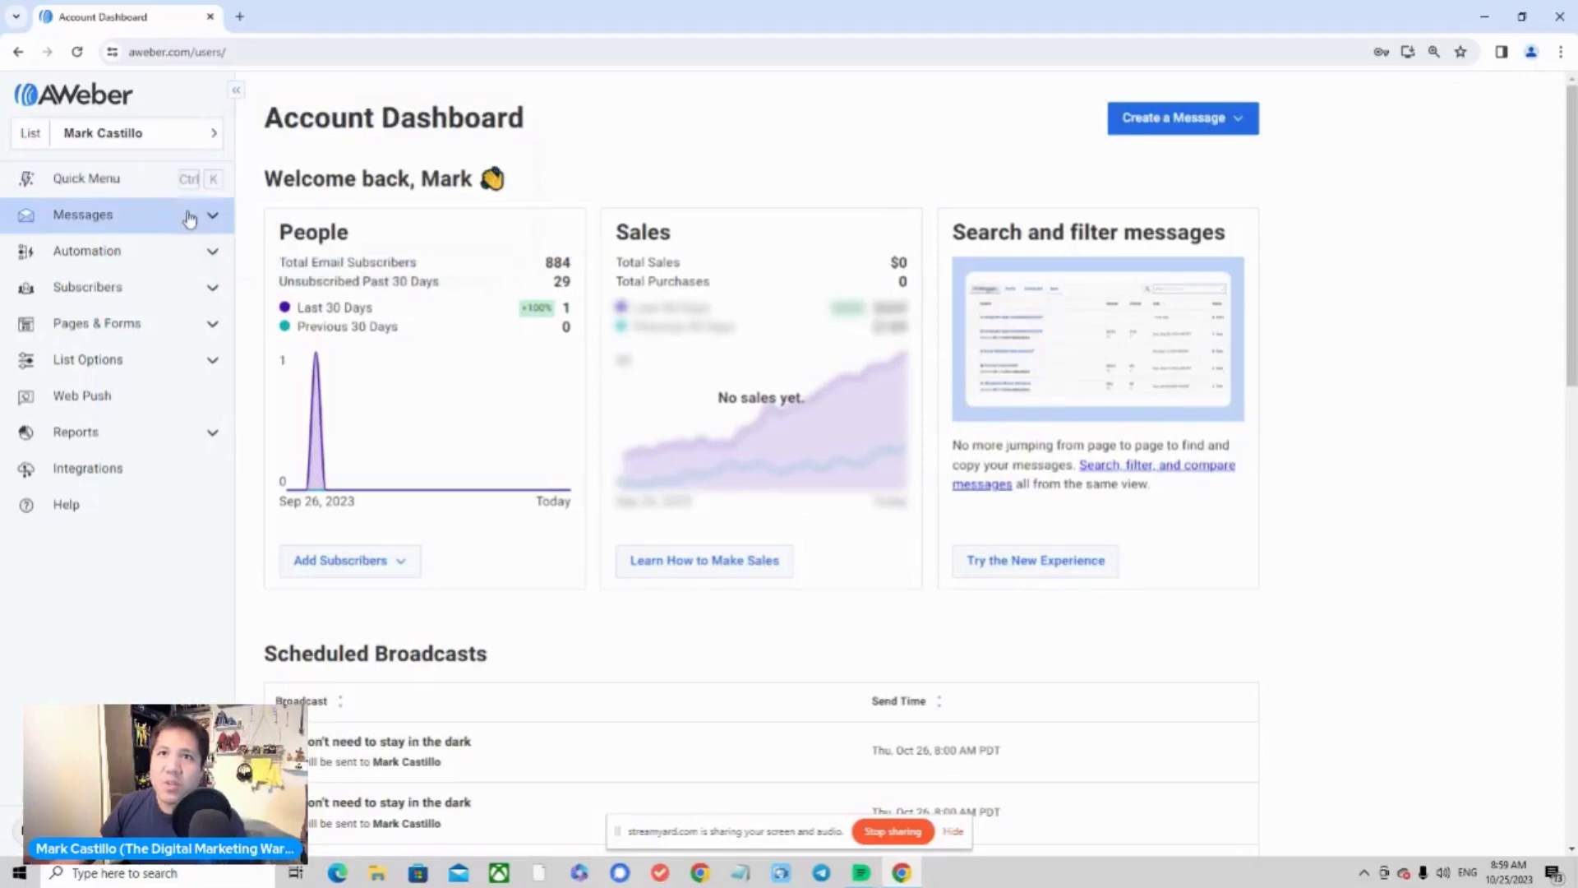
left_click(151, 188)
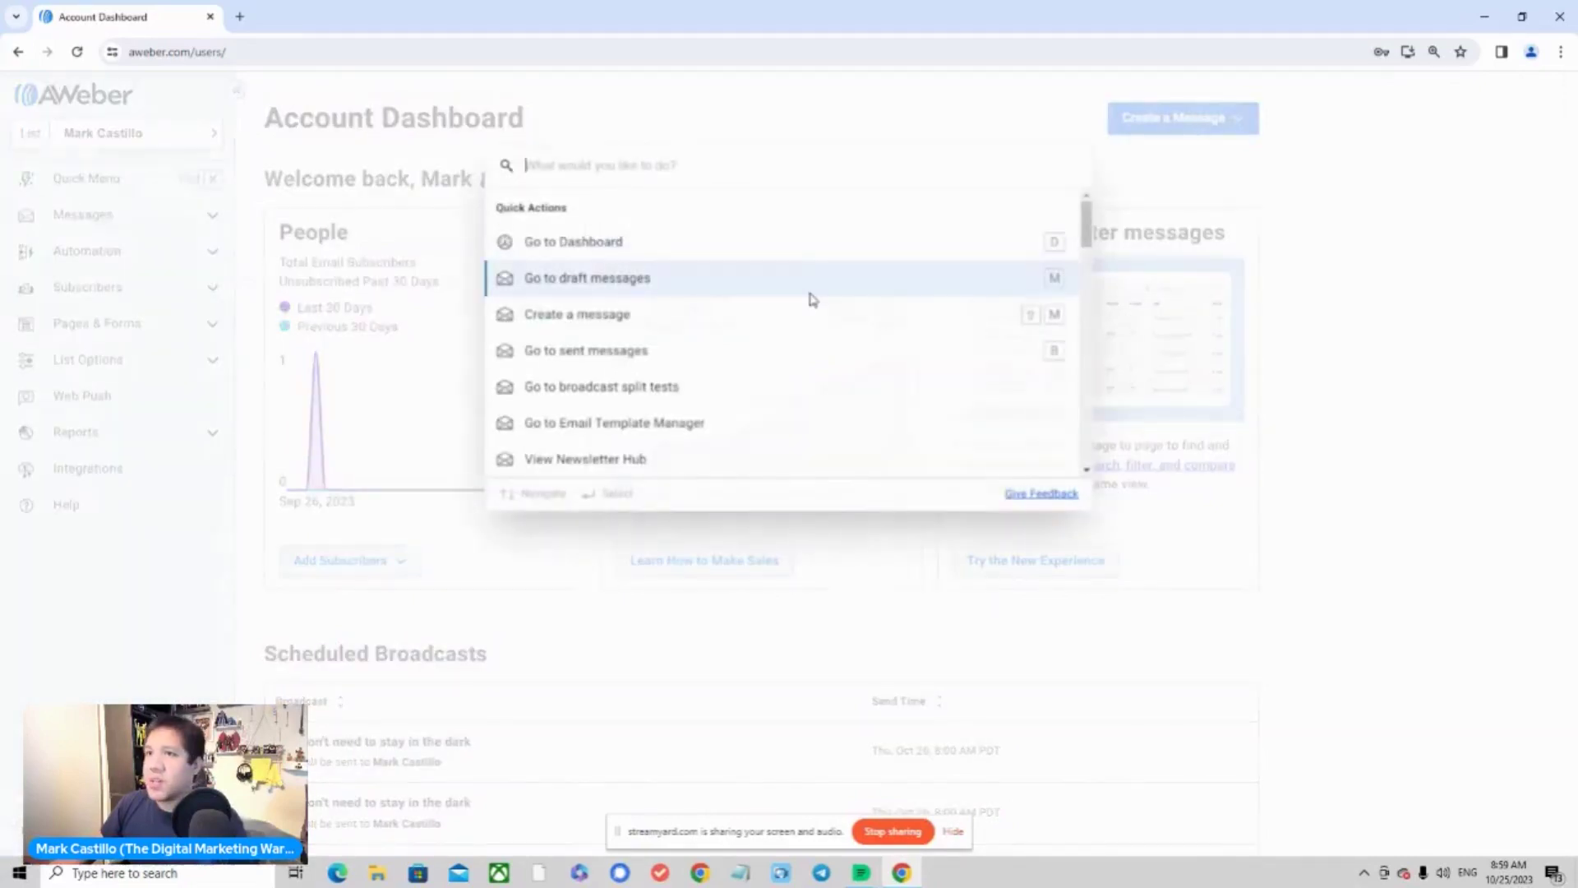
scroll(812, 299, "down", 5)
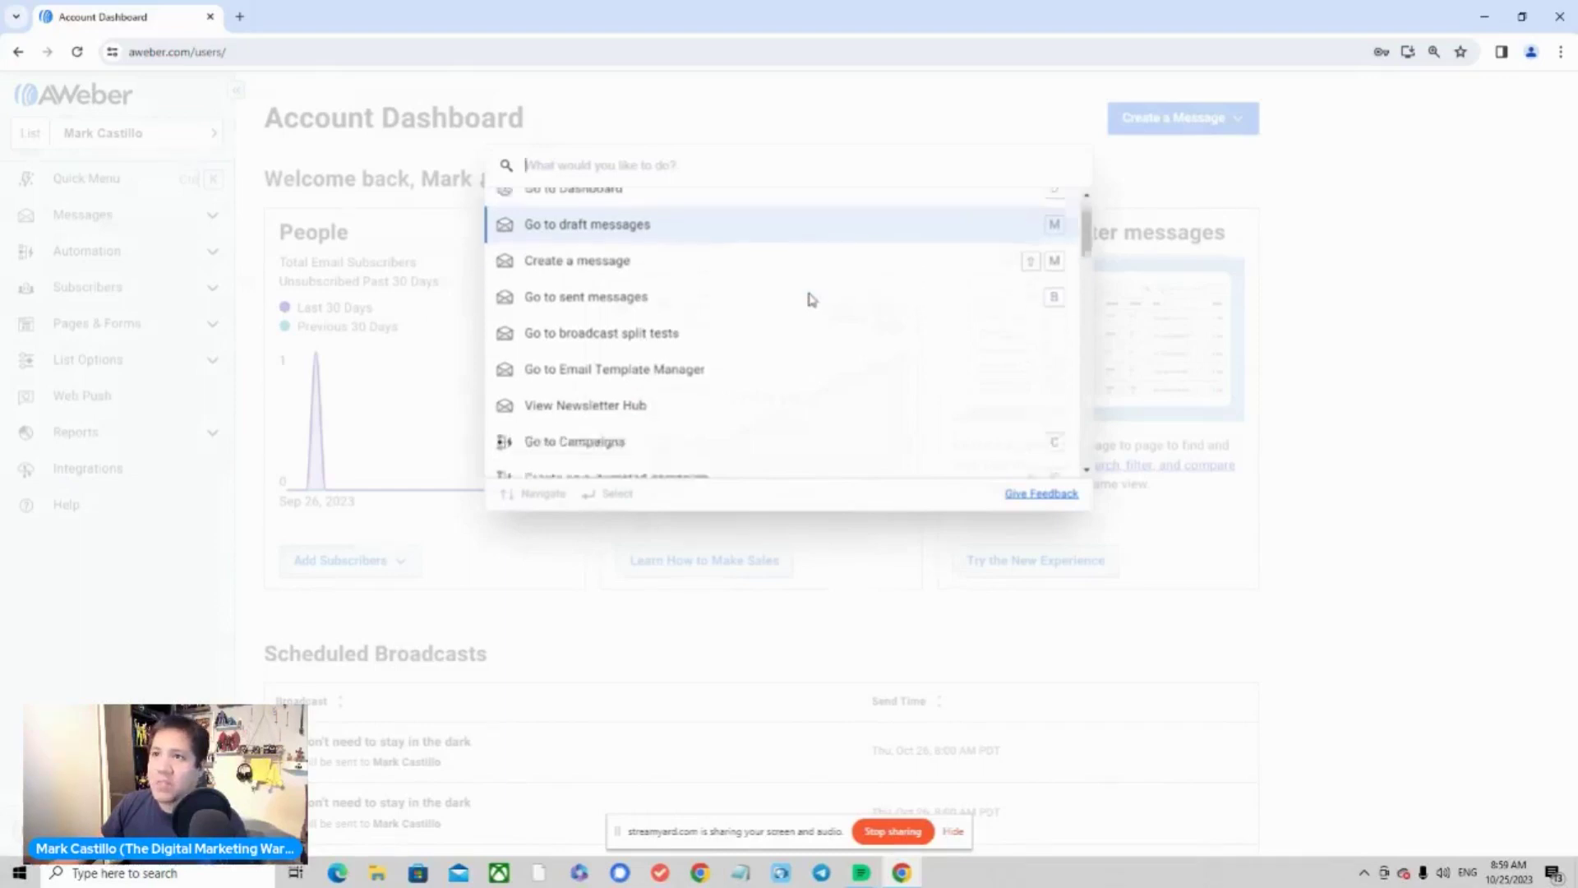
scroll(812, 299, "down", 8)
scroll(812, 299, "down", 5)
scroll(812, 298, "up", 12)
scroll(812, 298, "up", 5)
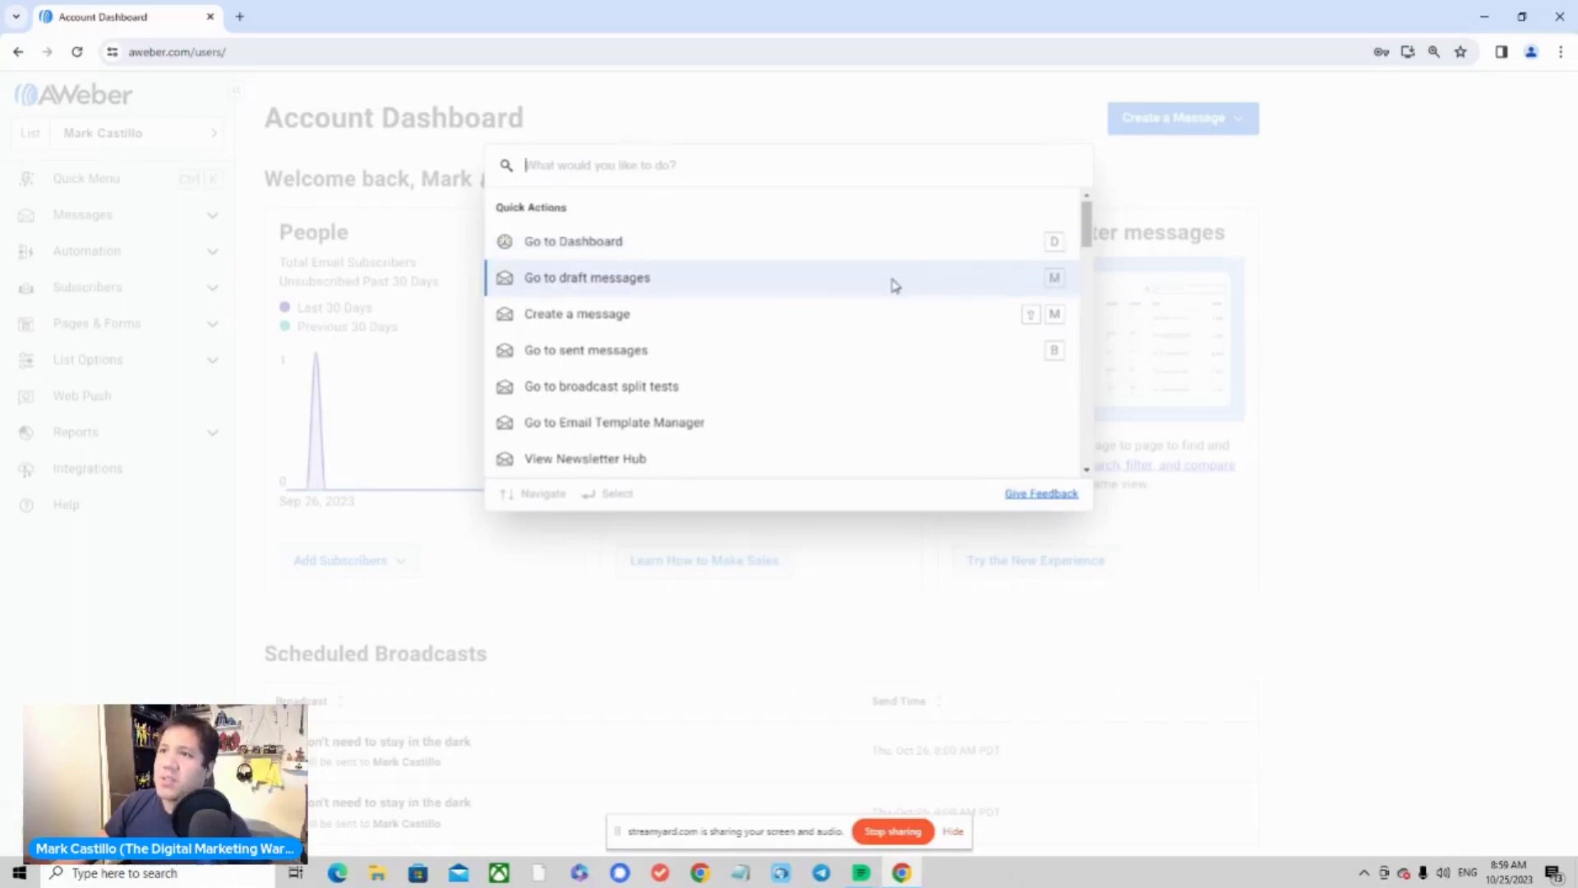
scroll(896, 285, "down", 2)
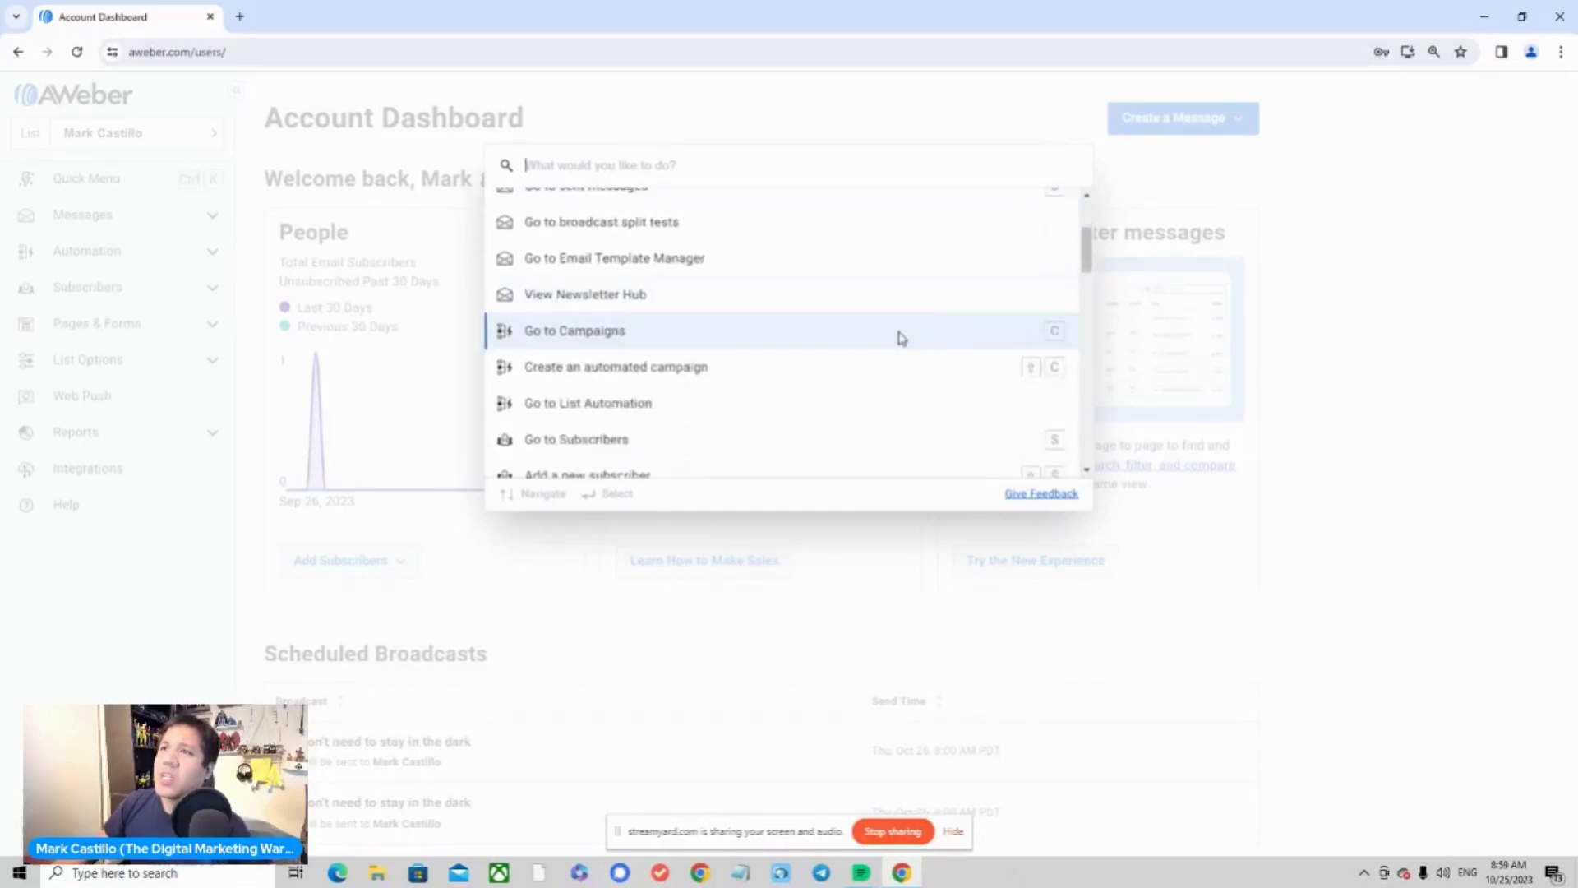
scroll(900, 338, "down", 2)
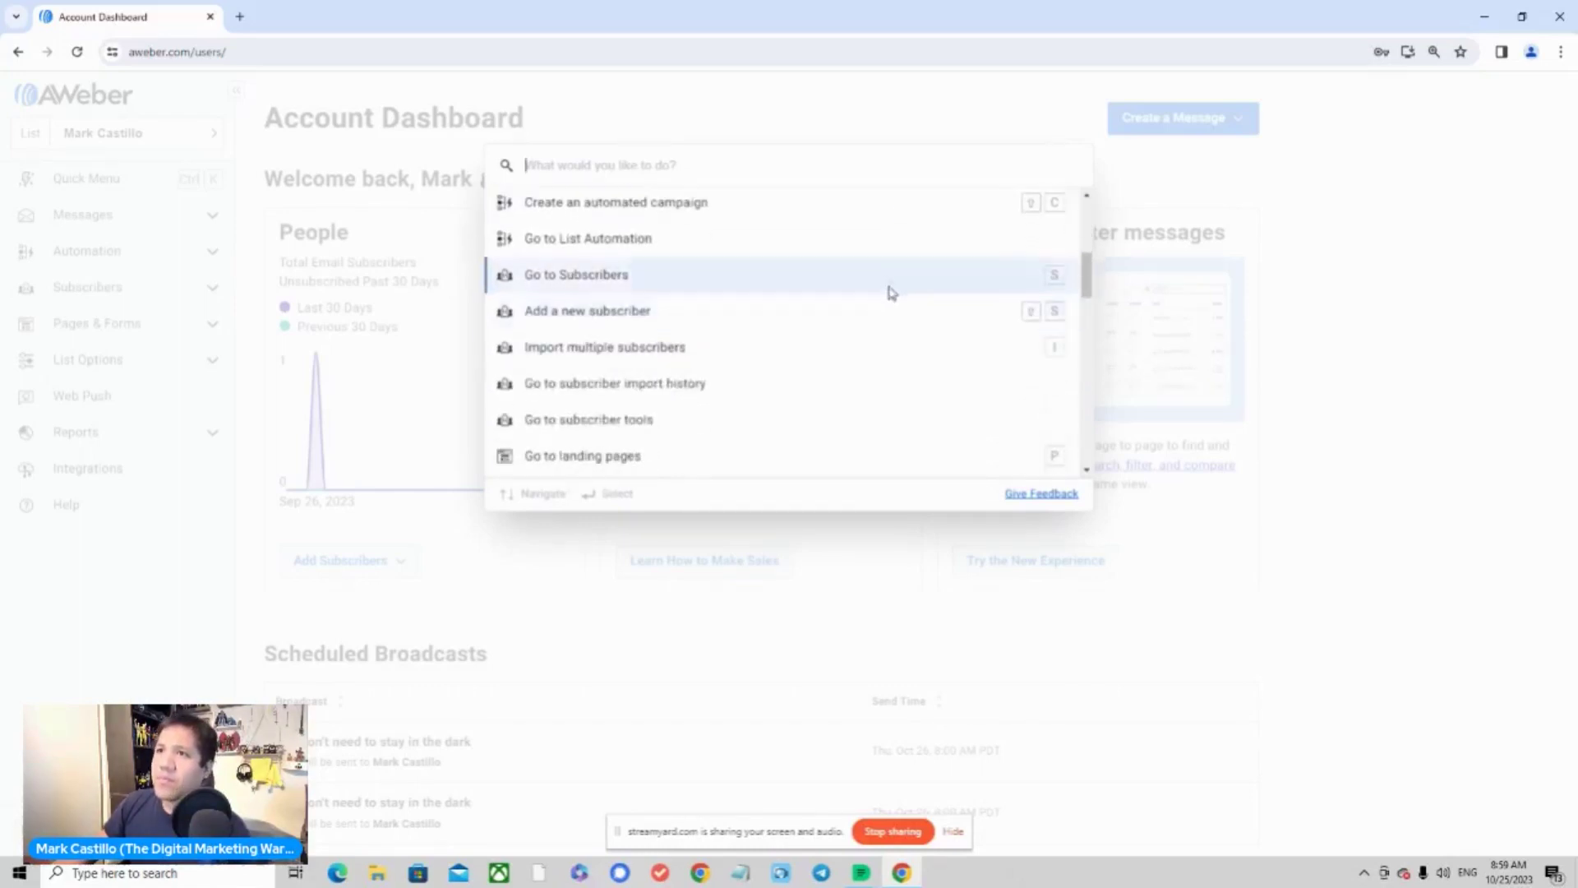
scroll(876, 325, "down", 4)
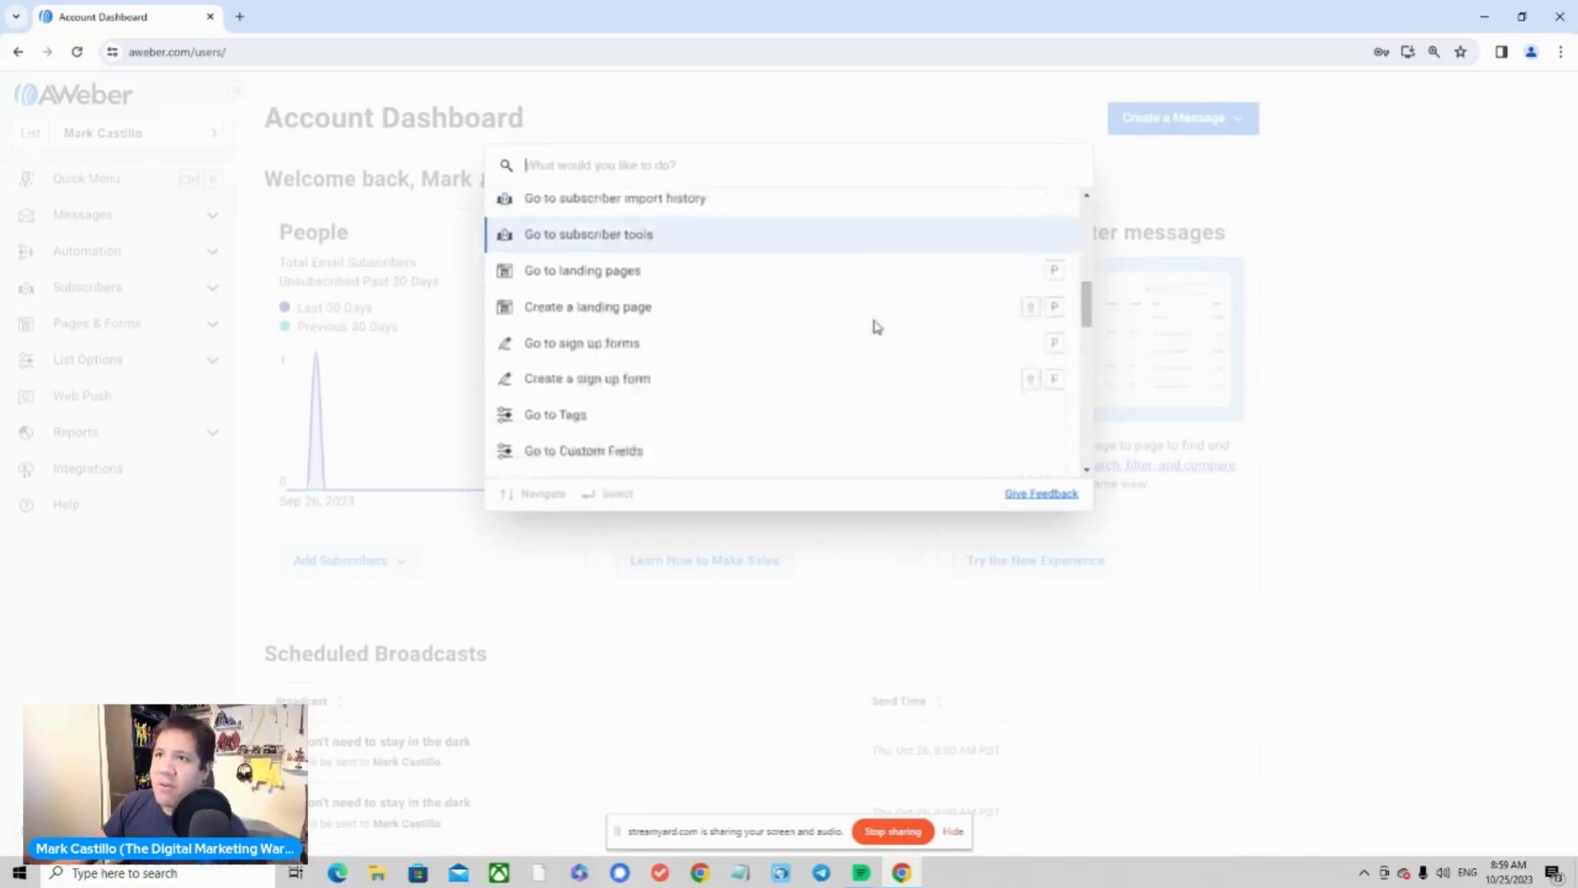
scroll(877, 327, "down", 3)
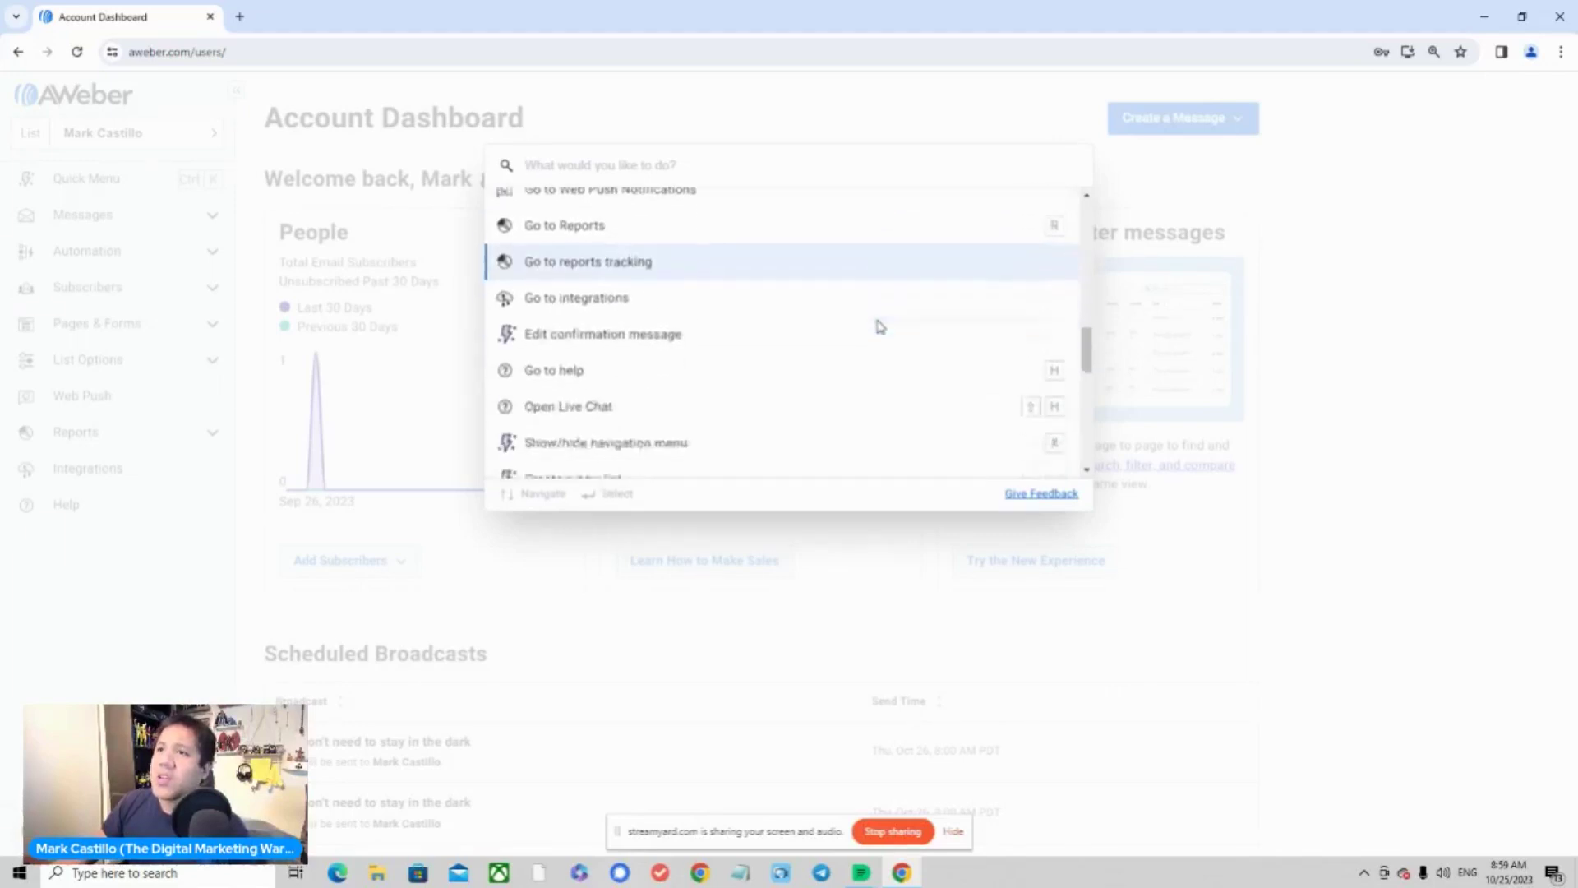
scroll(855, 442, "down", 2)
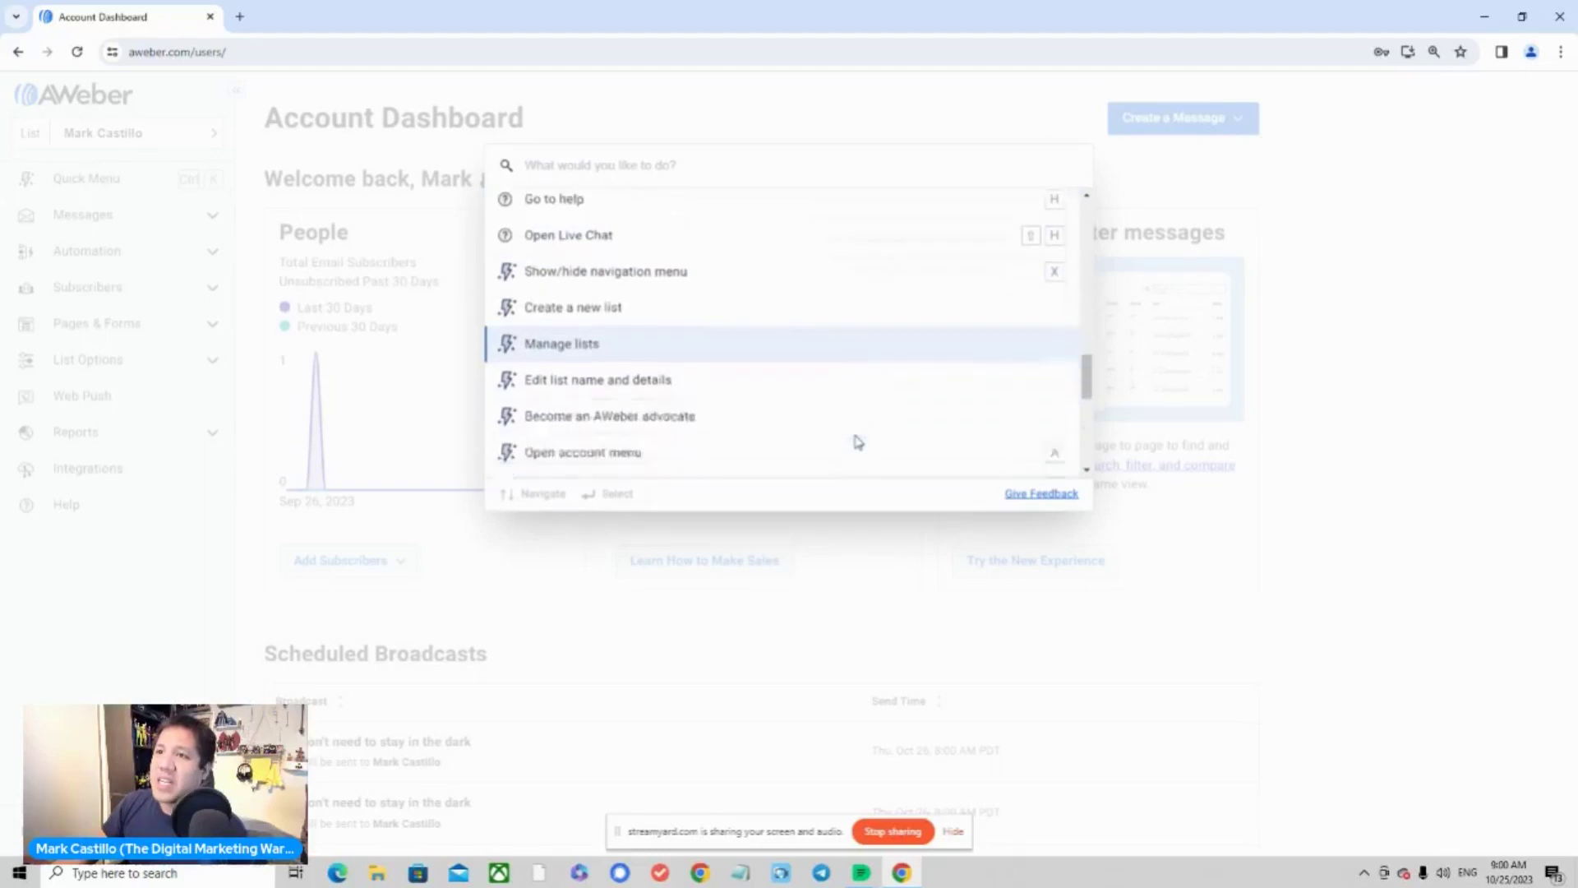
scroll(855, 442, "down", 2)
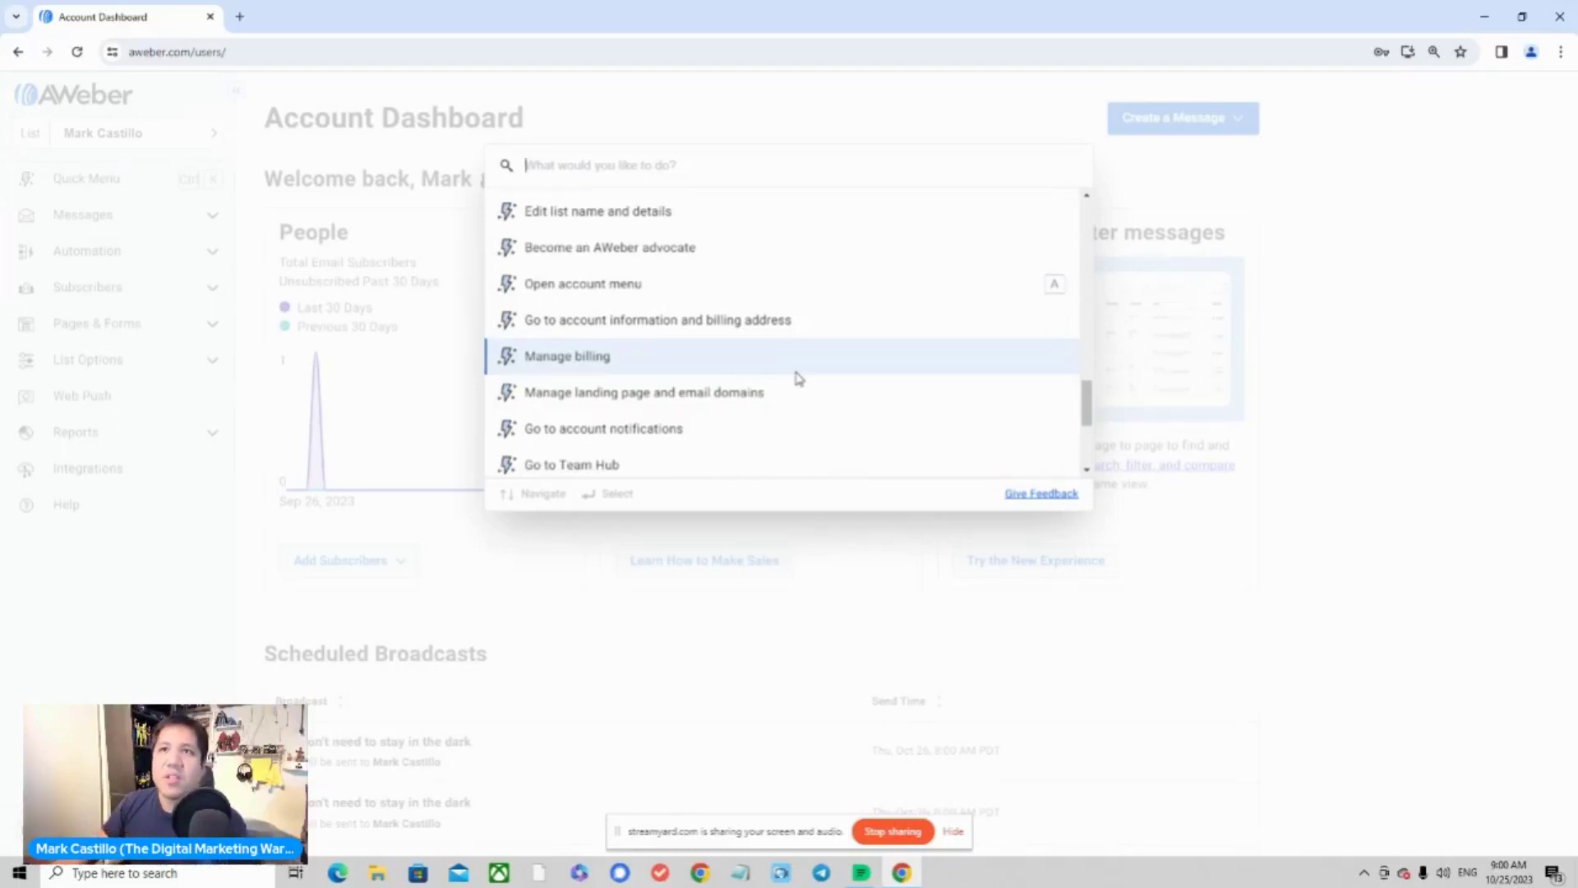
scroll(798, 378, "up", 10)
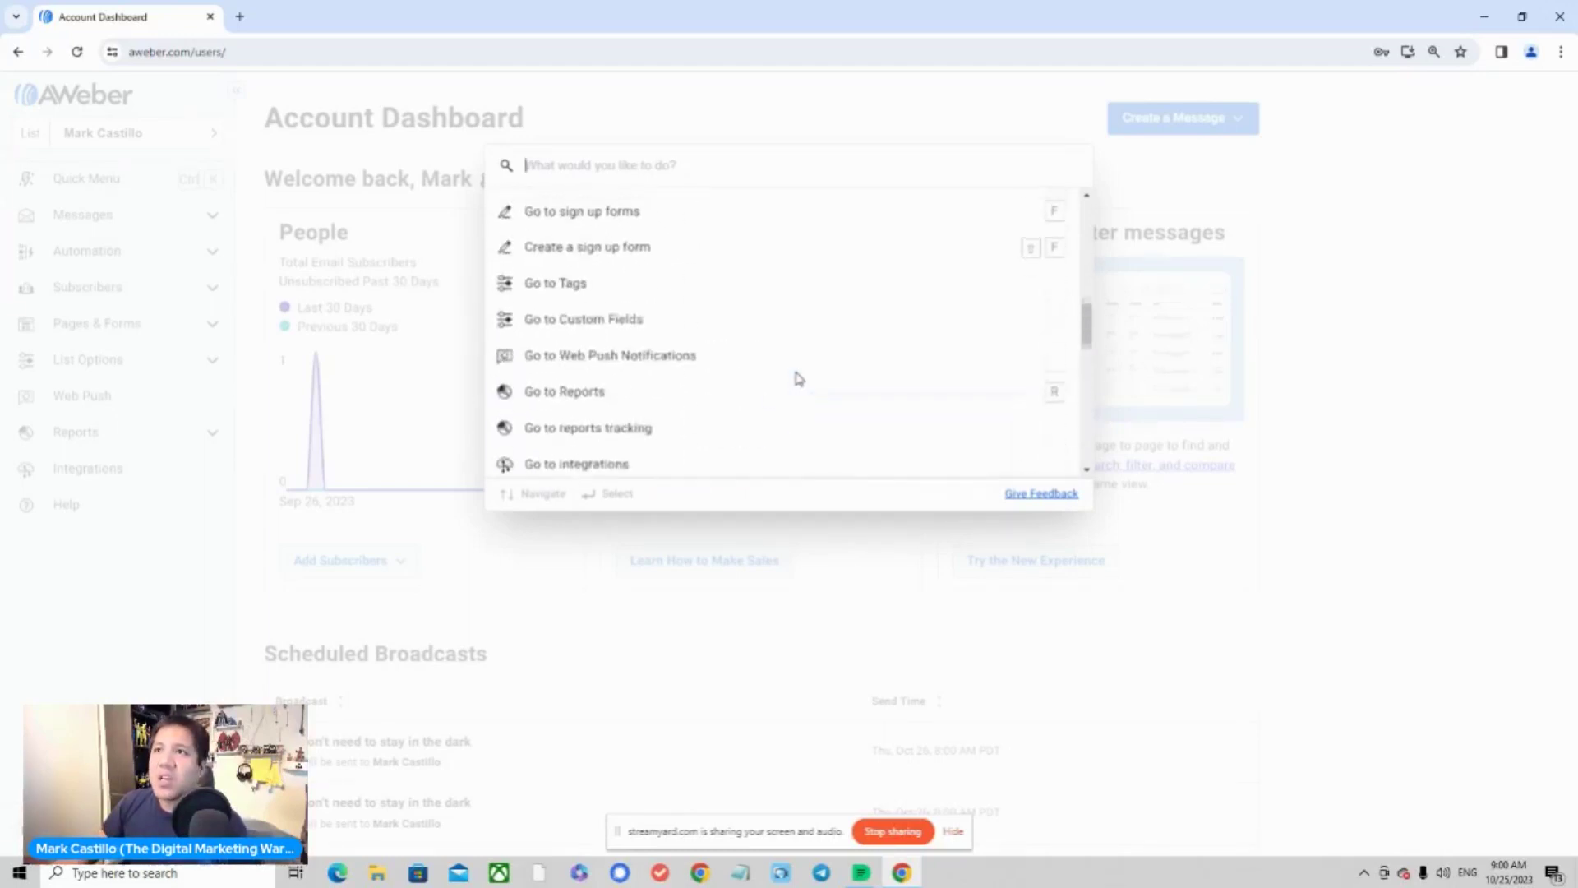
scroll(672, 296, "down", 5)
scroll(672, 296, "down", 8)
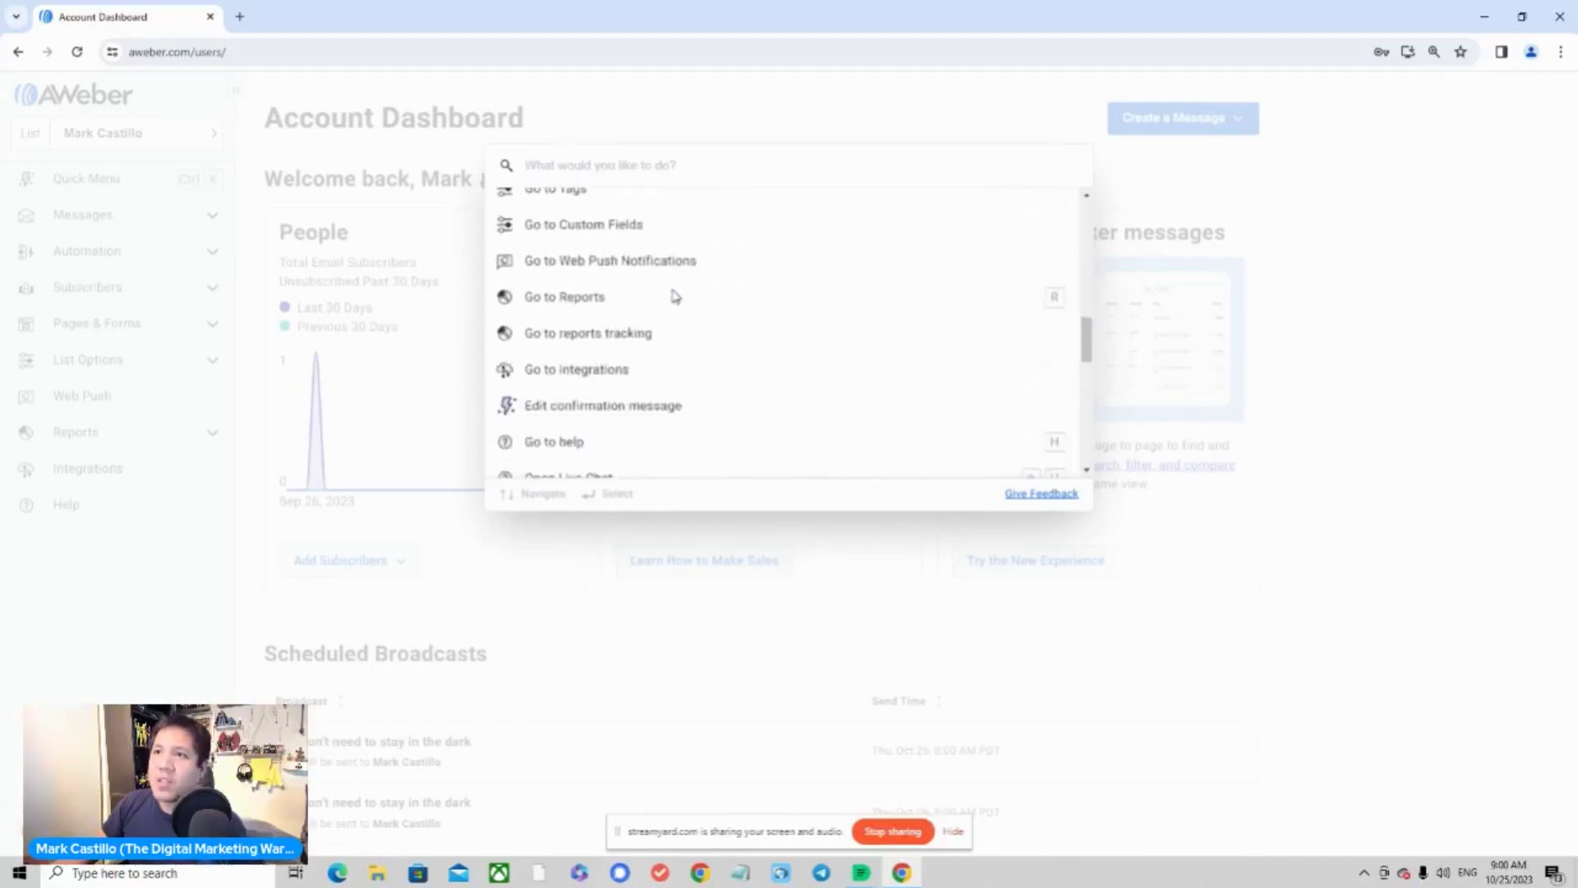
scroll(672, 296, "down", 4)
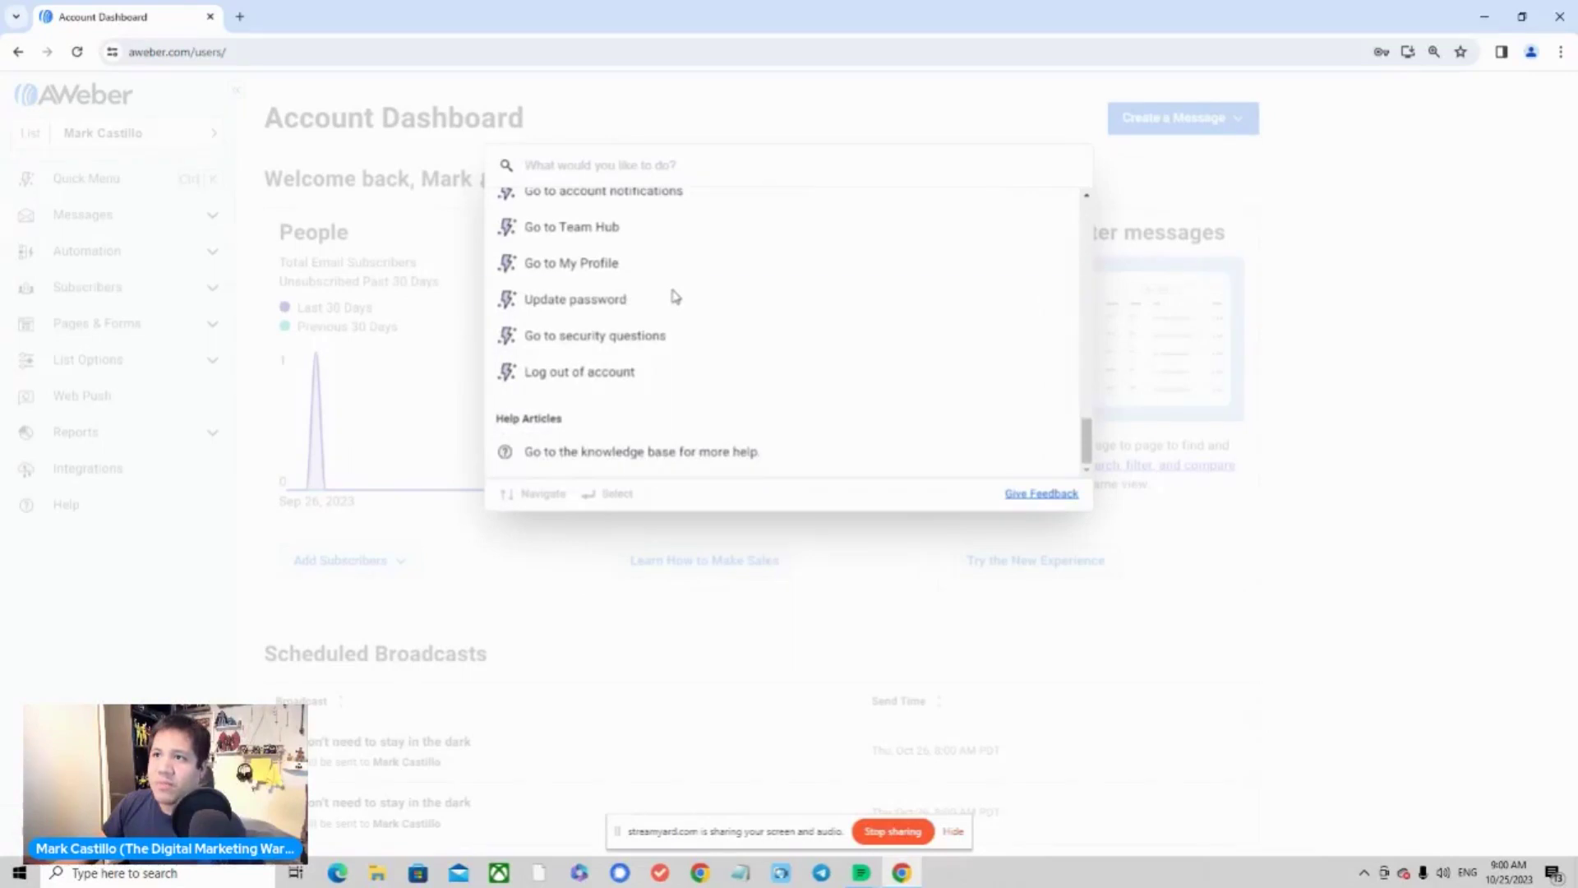
left_click(1418, 300)
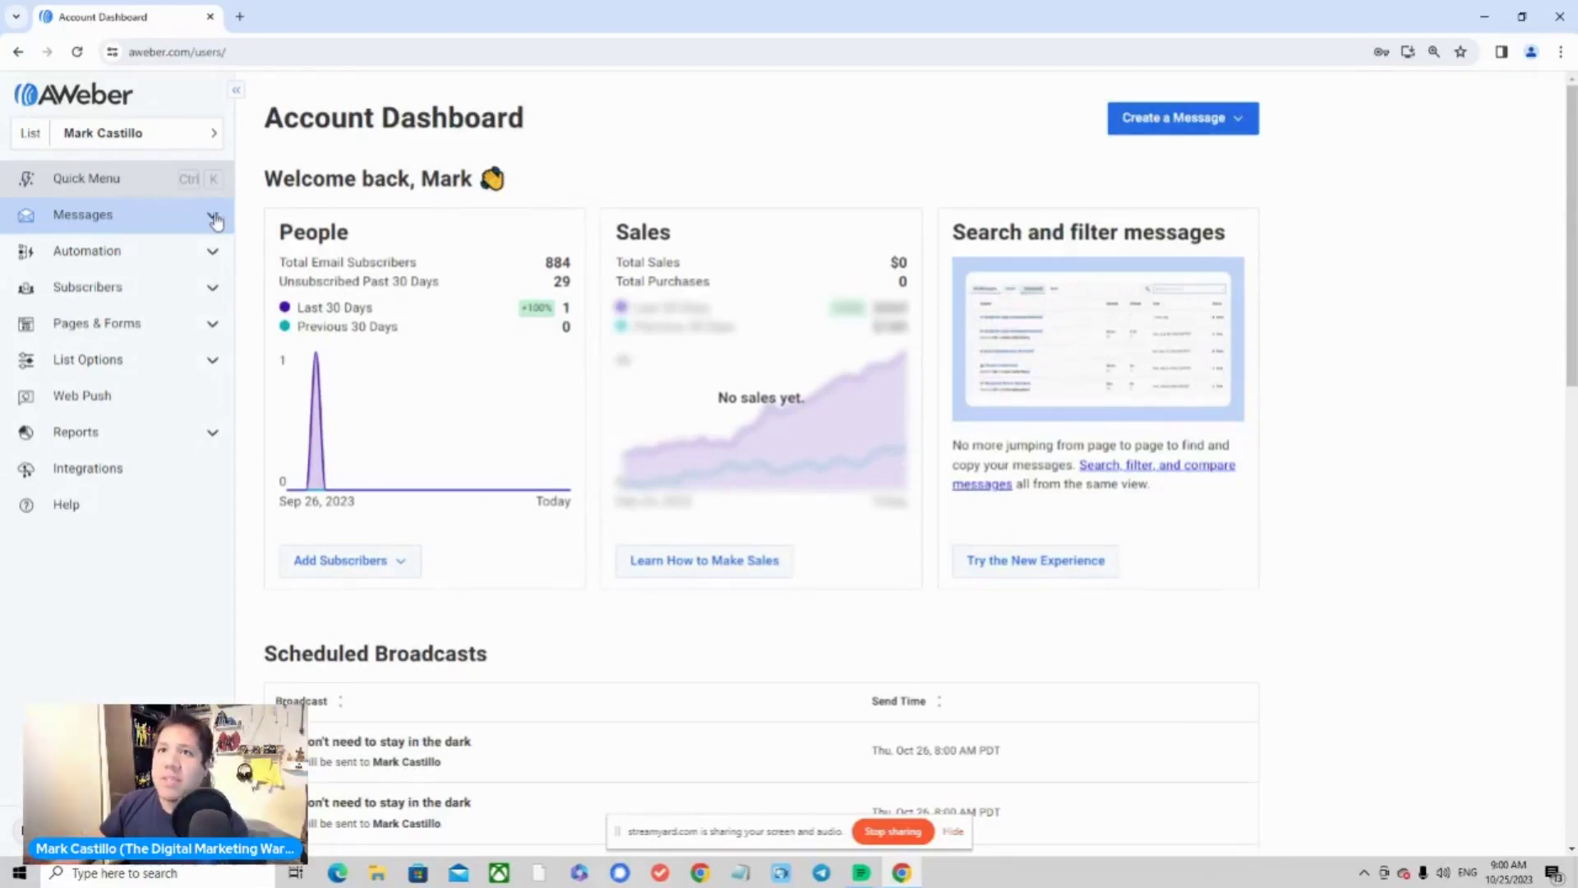
Open the Drafts page of the account's messages
left_click(215, 220)
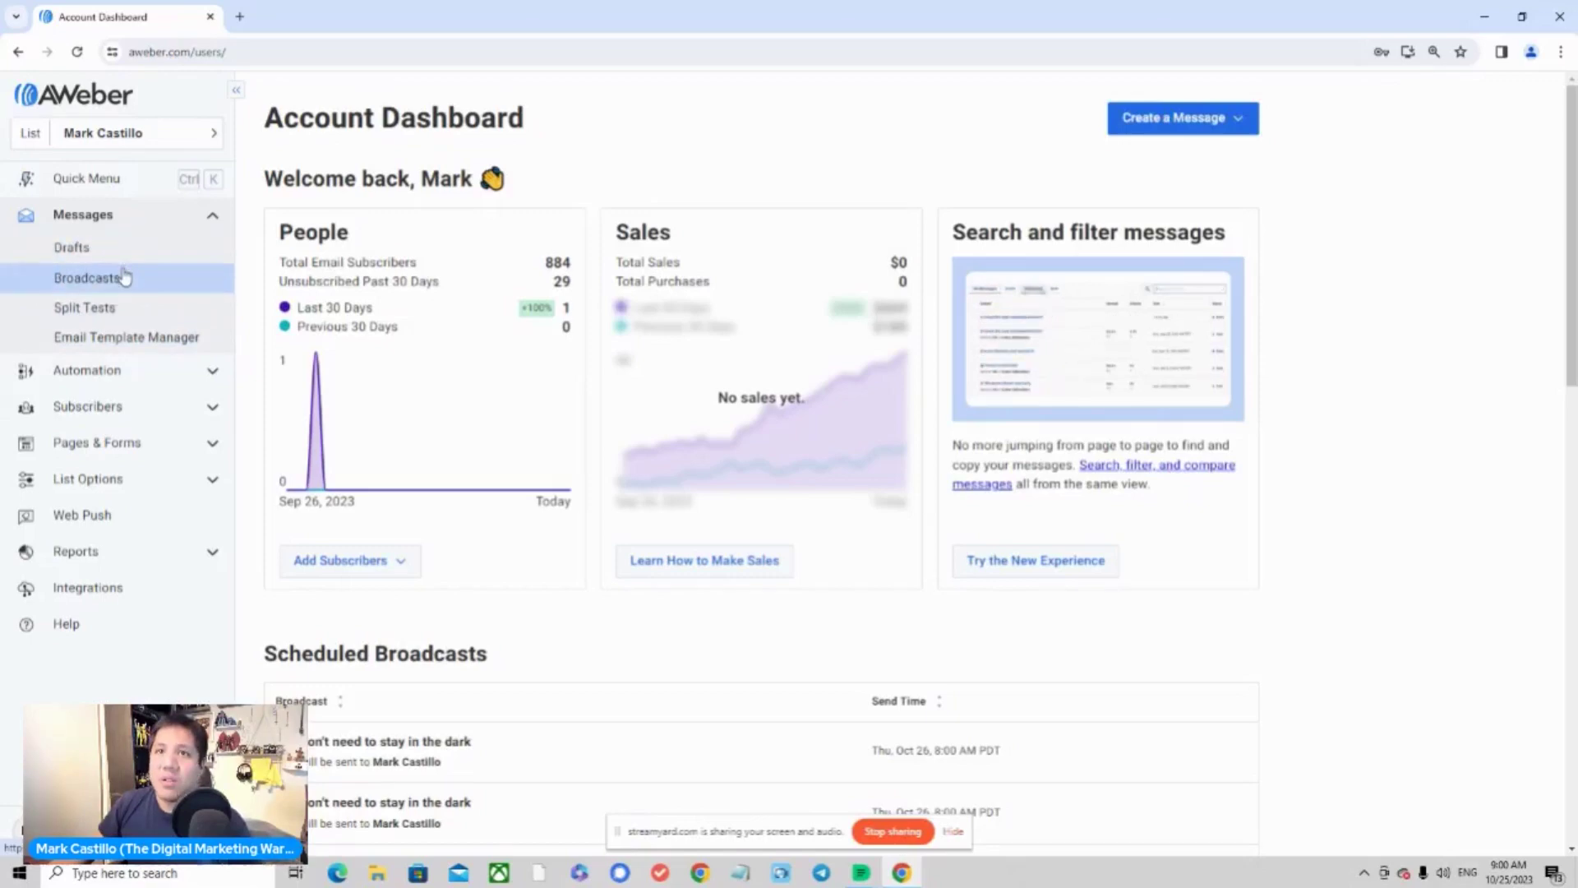
left_click(82, 251)
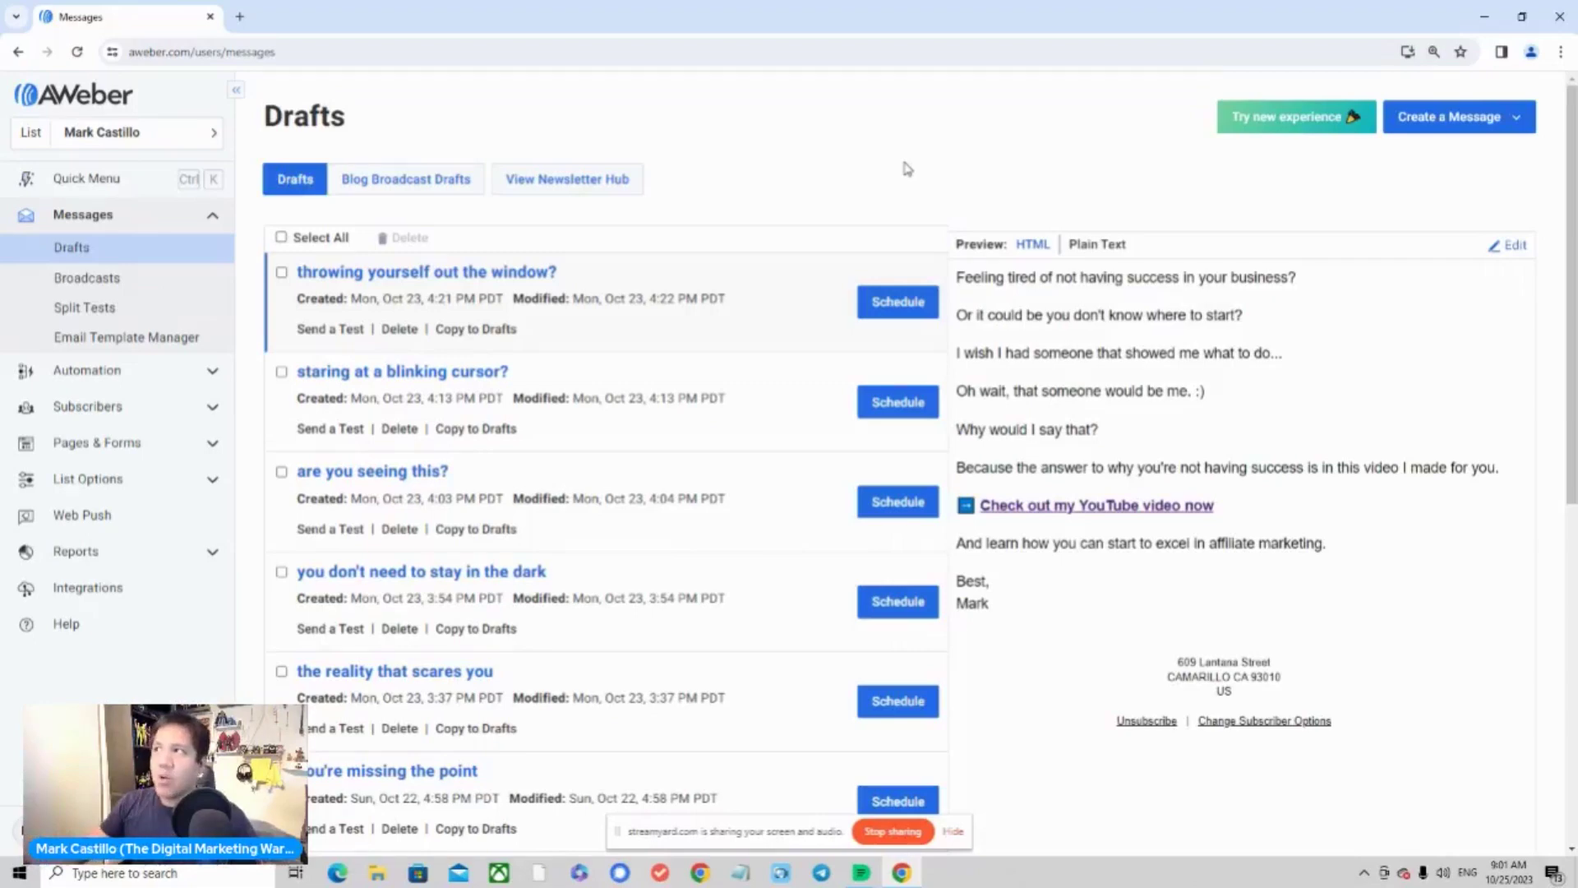
Create a message with the Drag & Drop Email Builder, then save it unchanged and exit the editor
left_click(1518, 119)
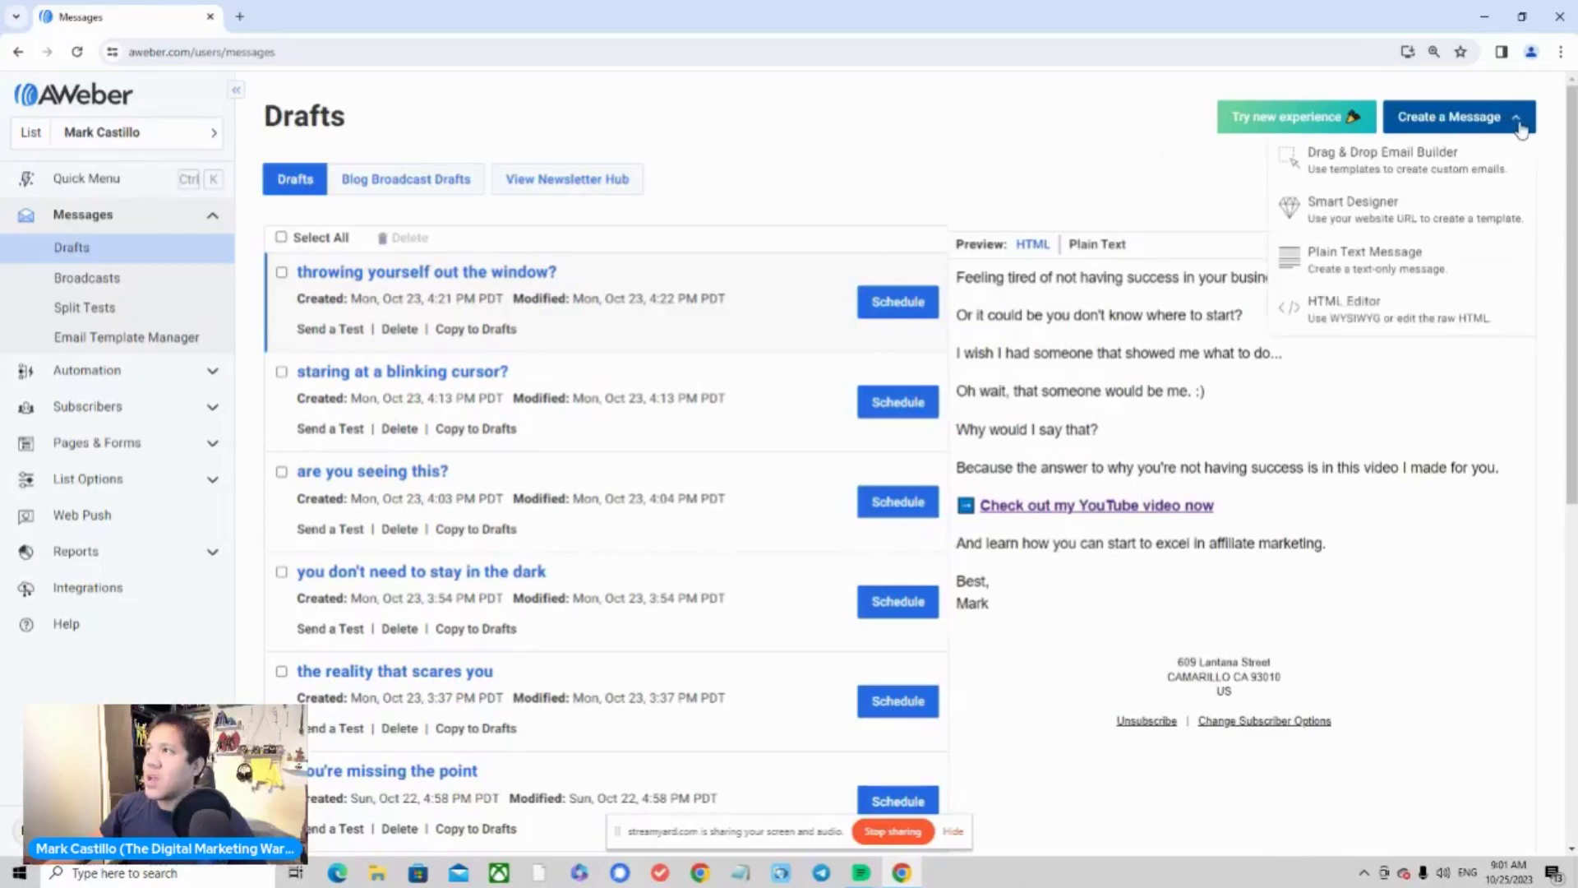
left_click(1481, 175)
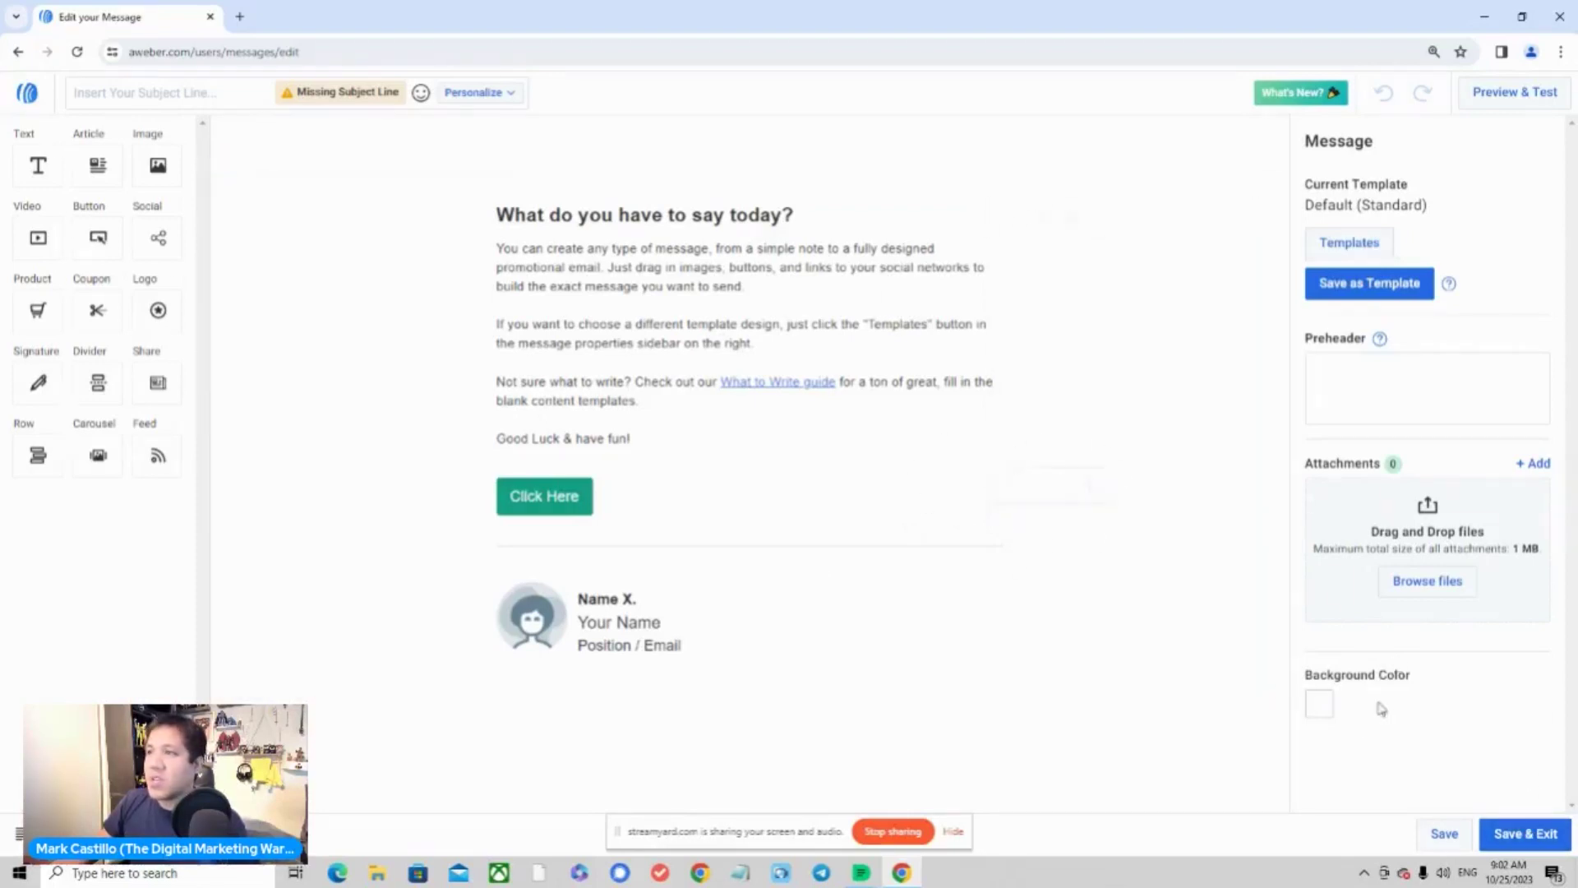
left_click(1540, 847)
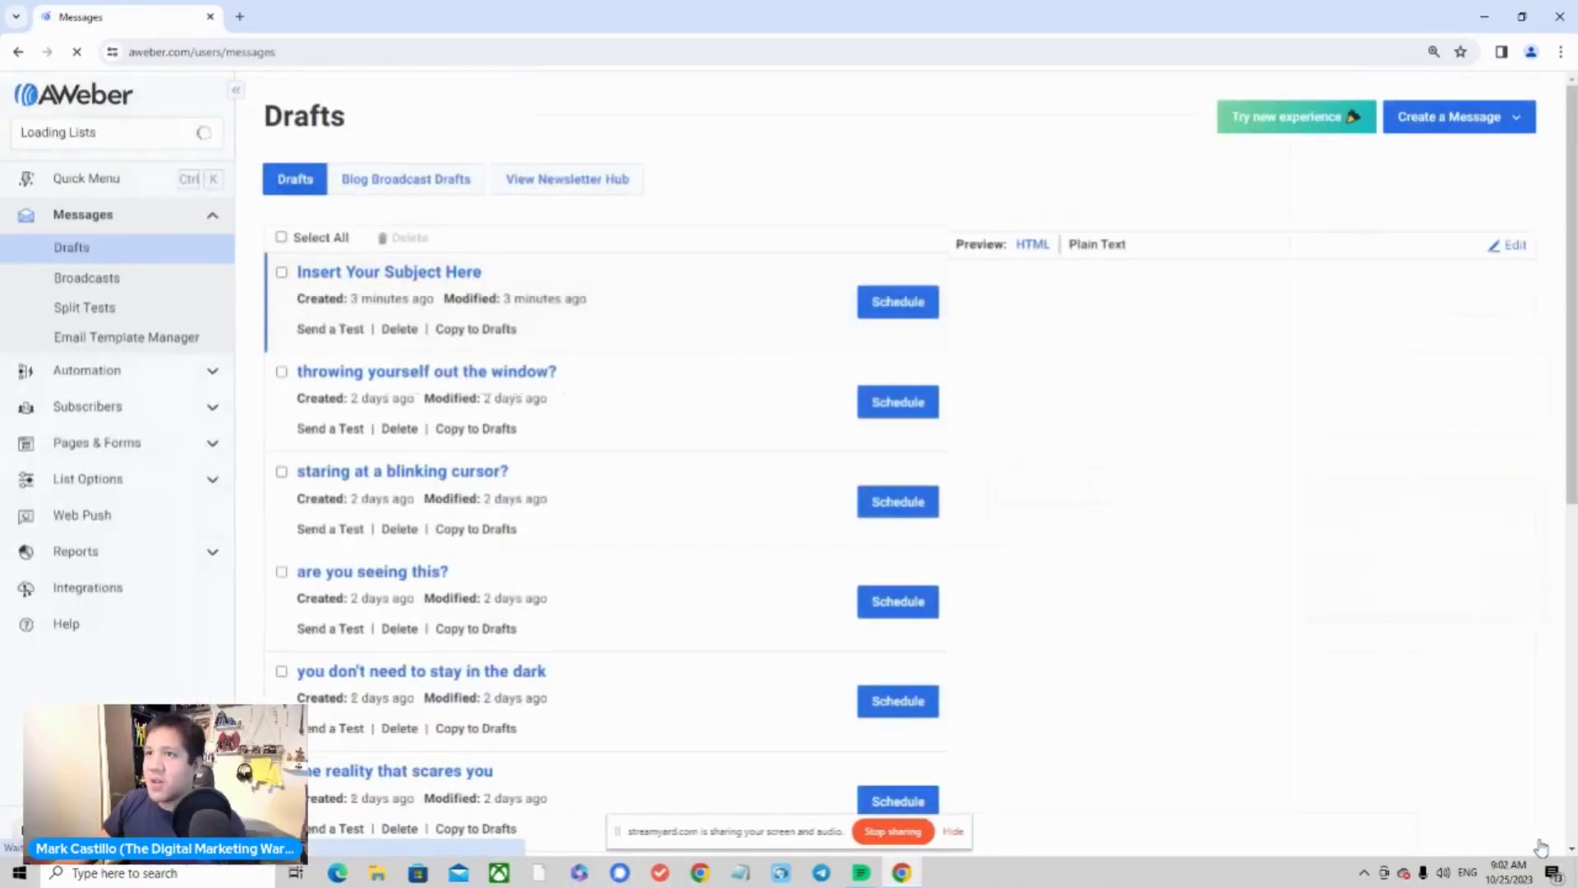
Delete the draft titled "Insert Your Subject Here" and check the available message creation options
left_click(399, 329)
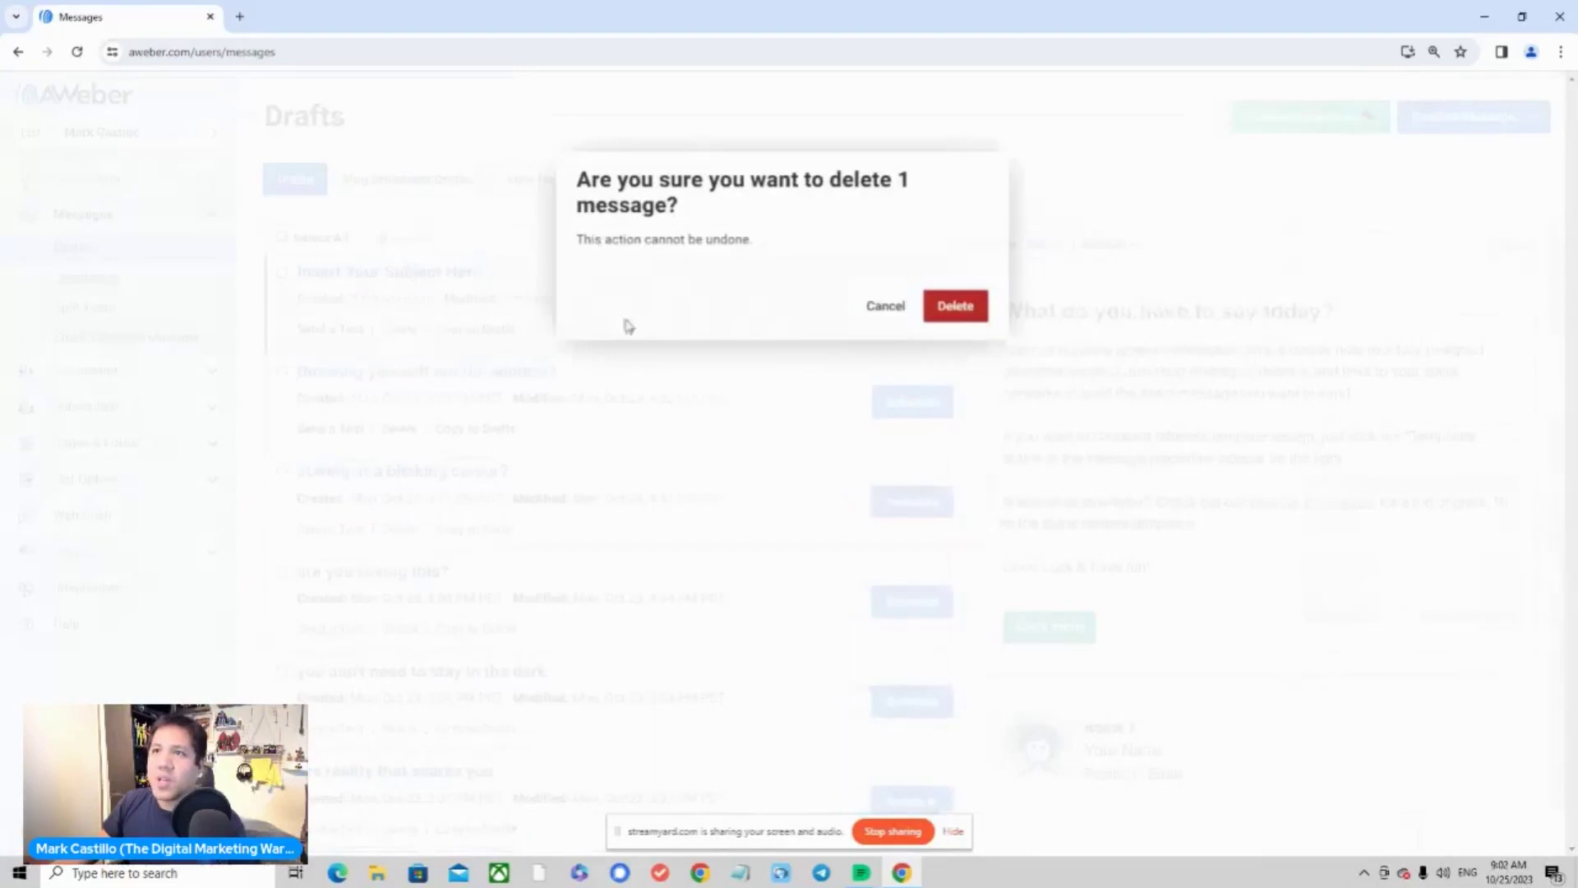
left_click(960, 308)
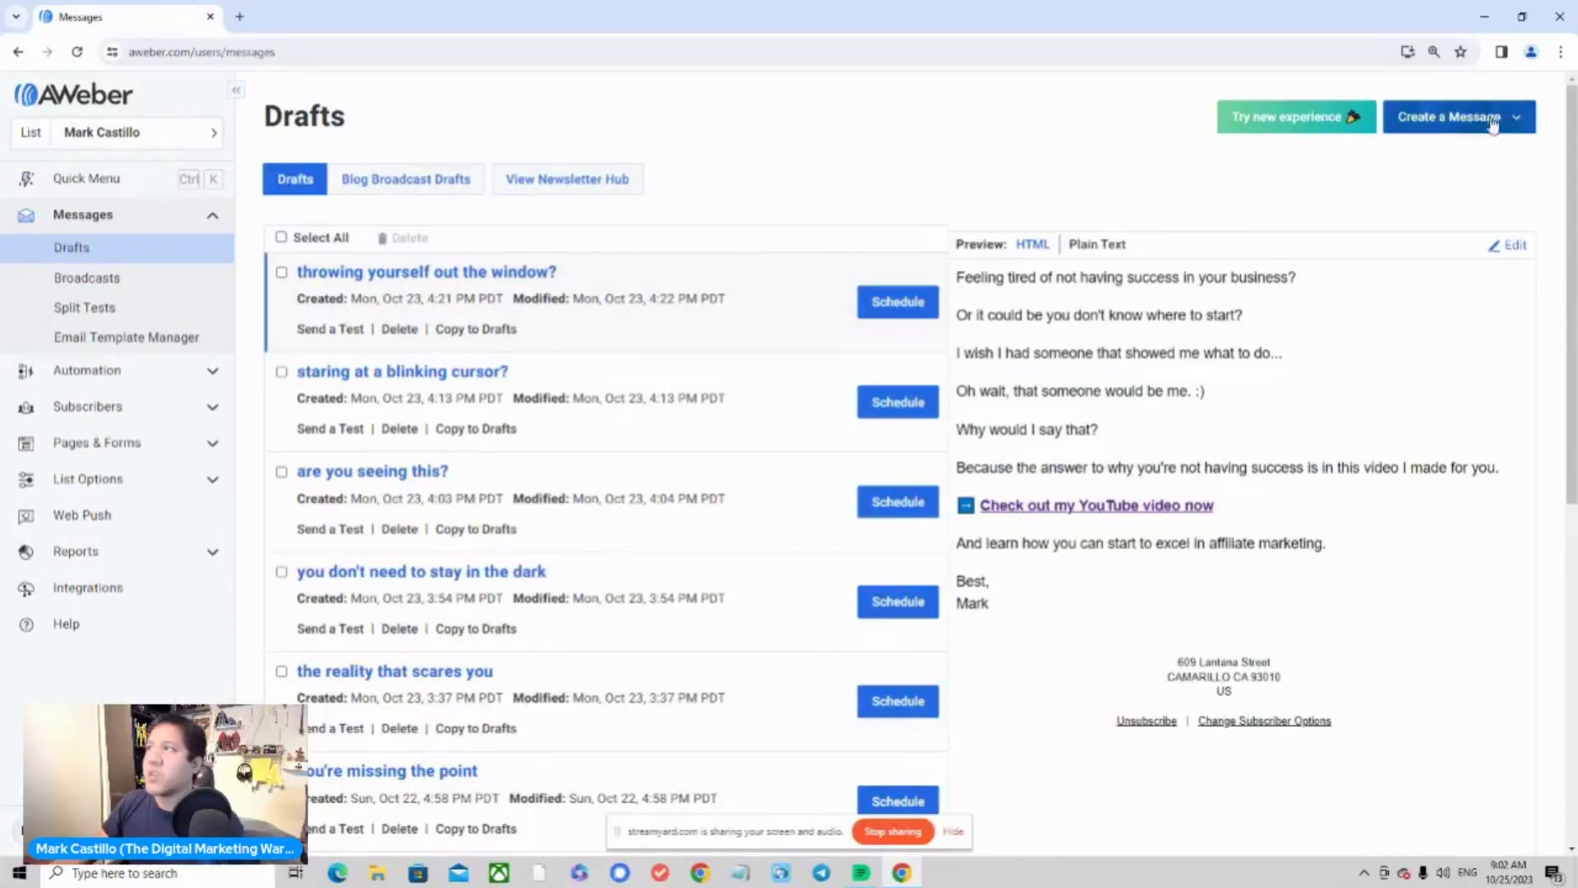
left_click(1523, 131)
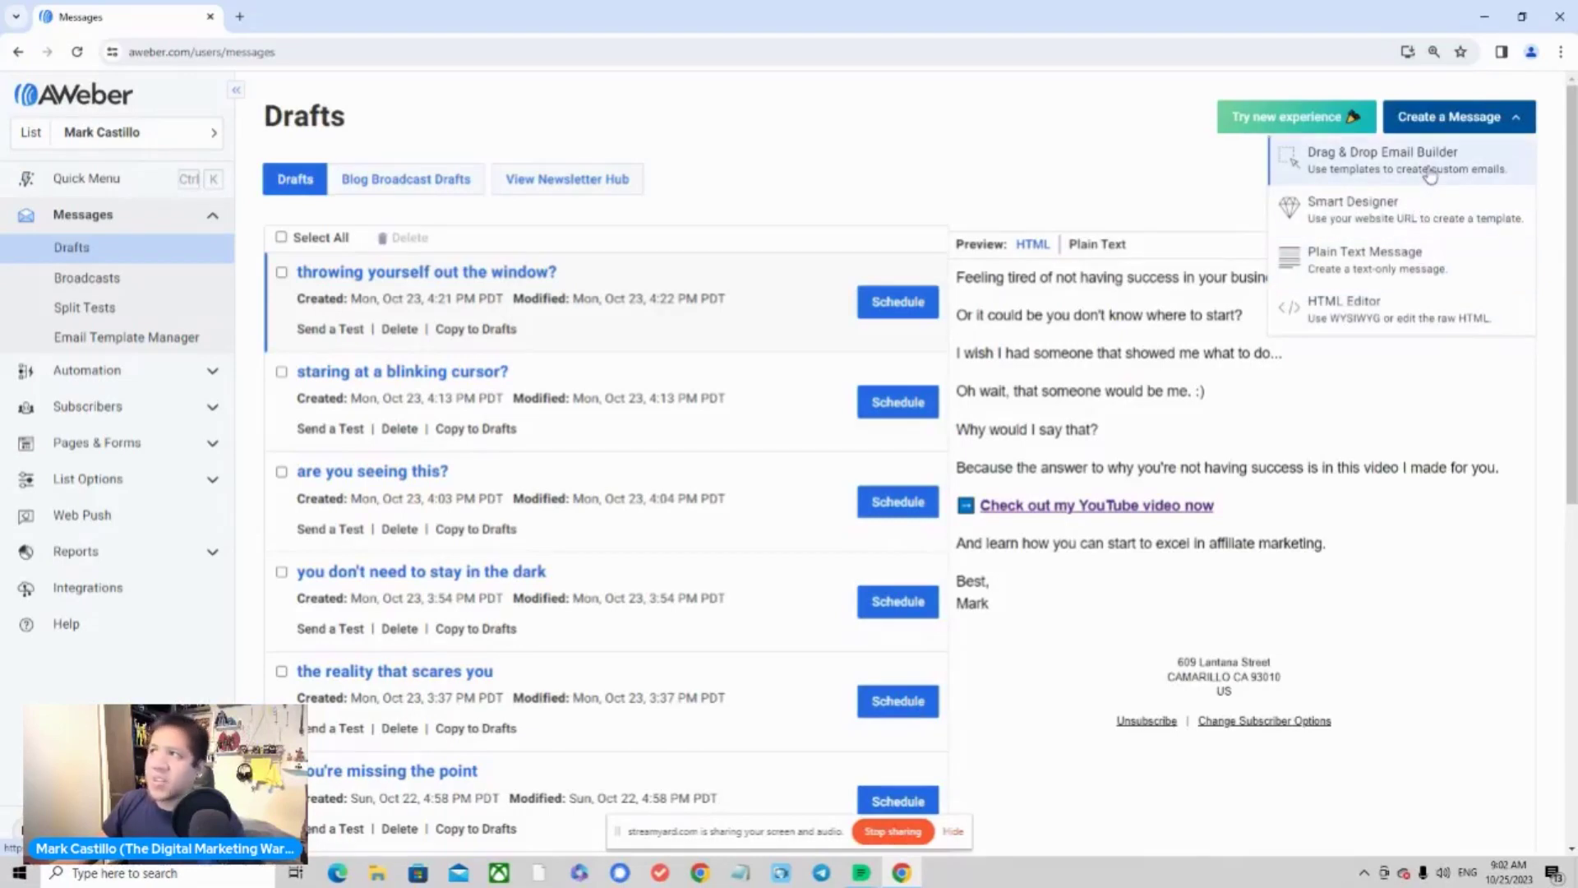
left_click(901, 148)
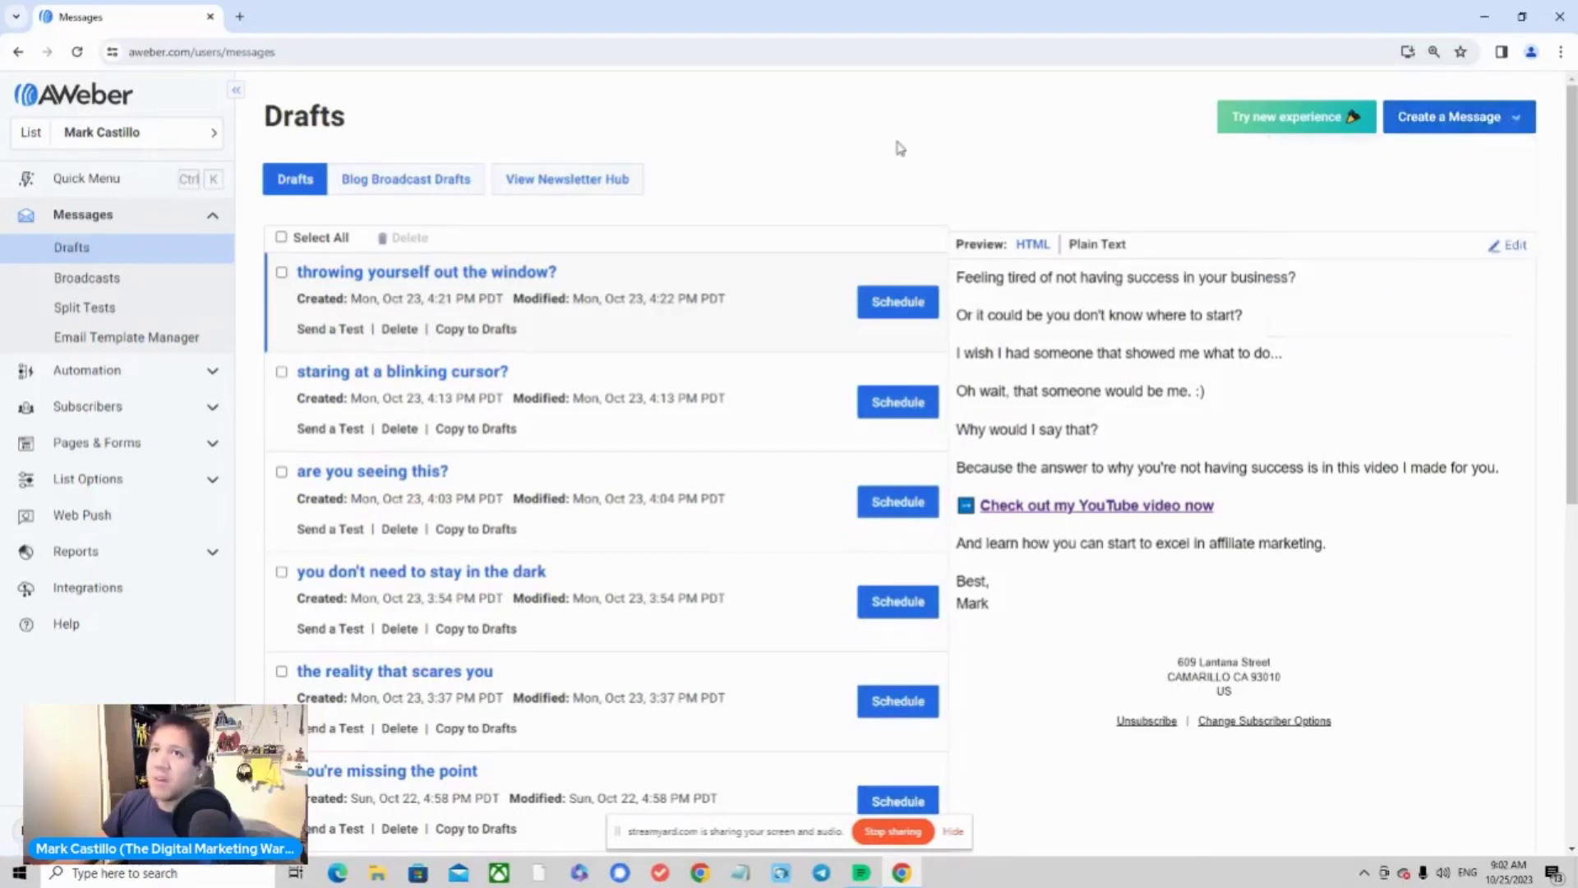
Examine the open, click, bounce and complaint rates of the sent broadcasts
left_click(147, 286)
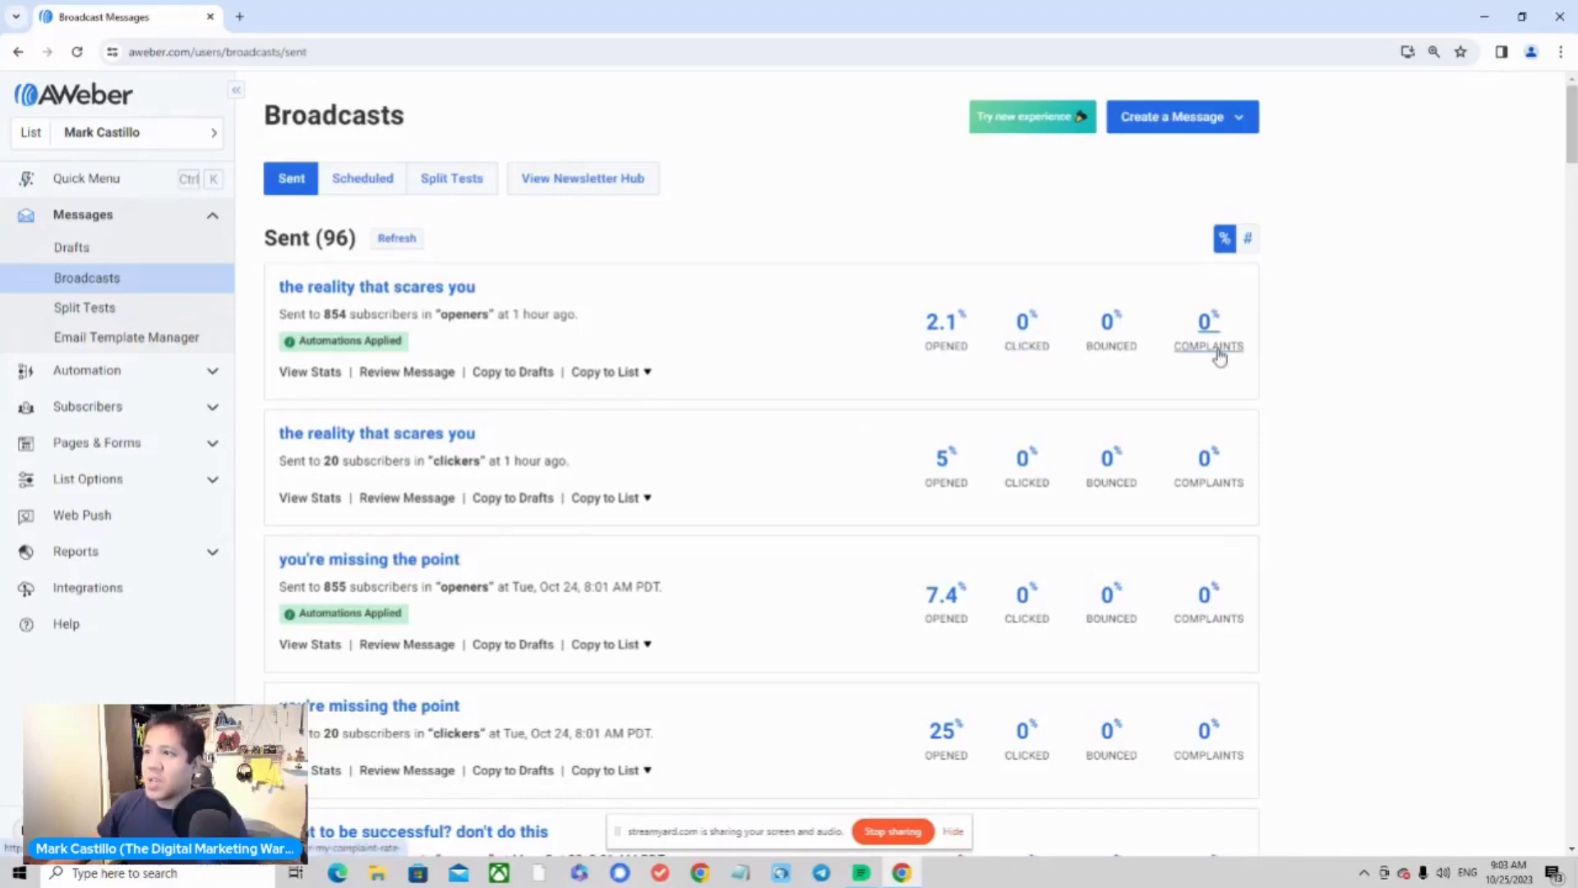
scroll(1219, 356, "down", 5)
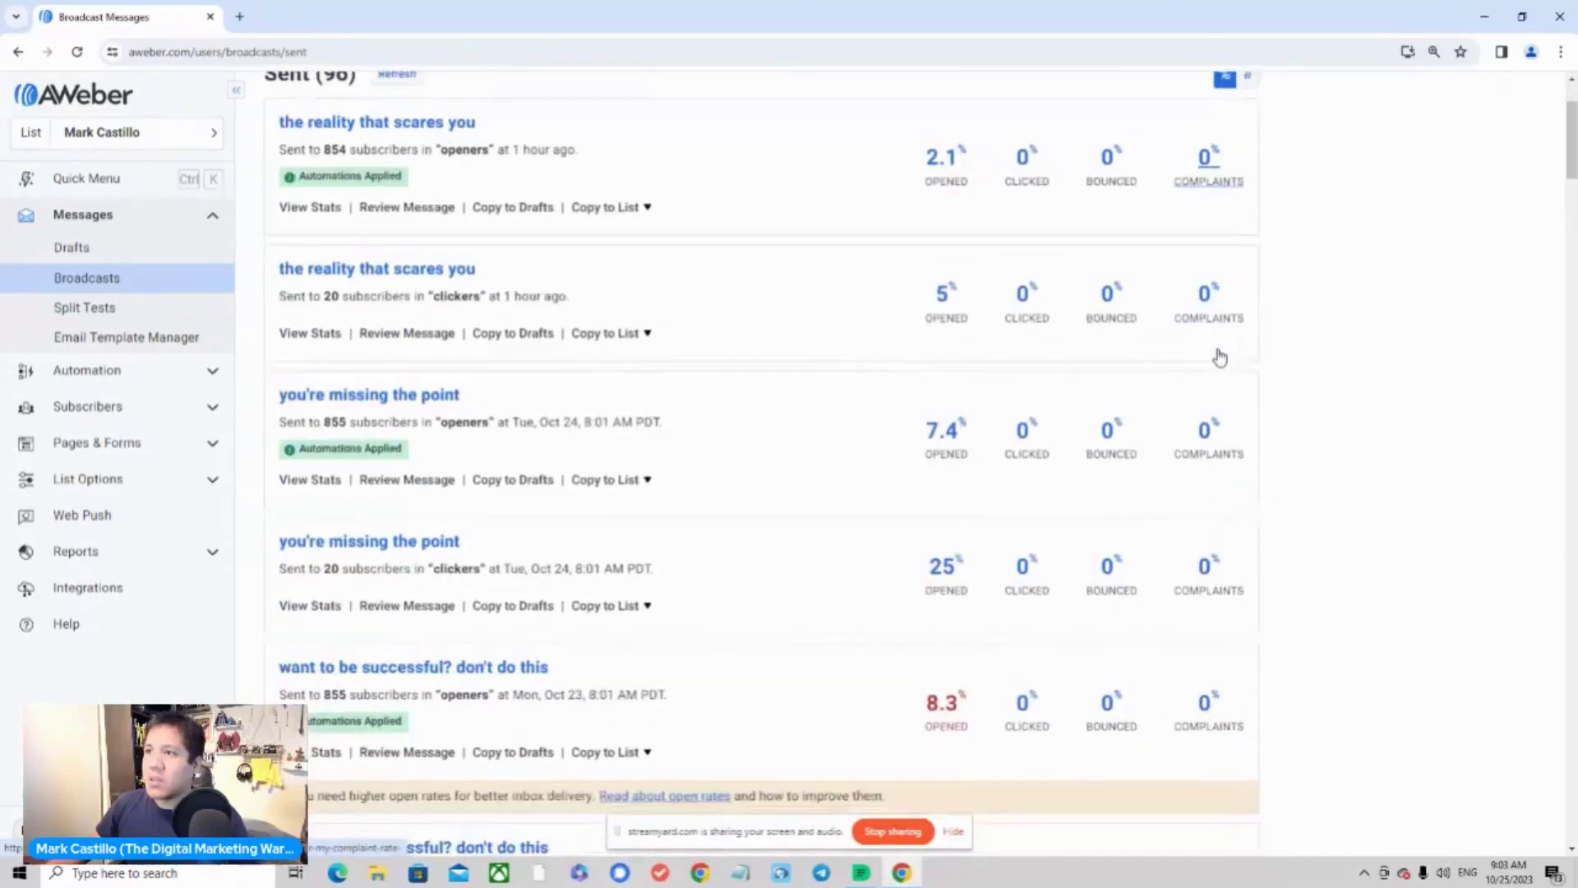
scroll(1219, 356, "down", 3)
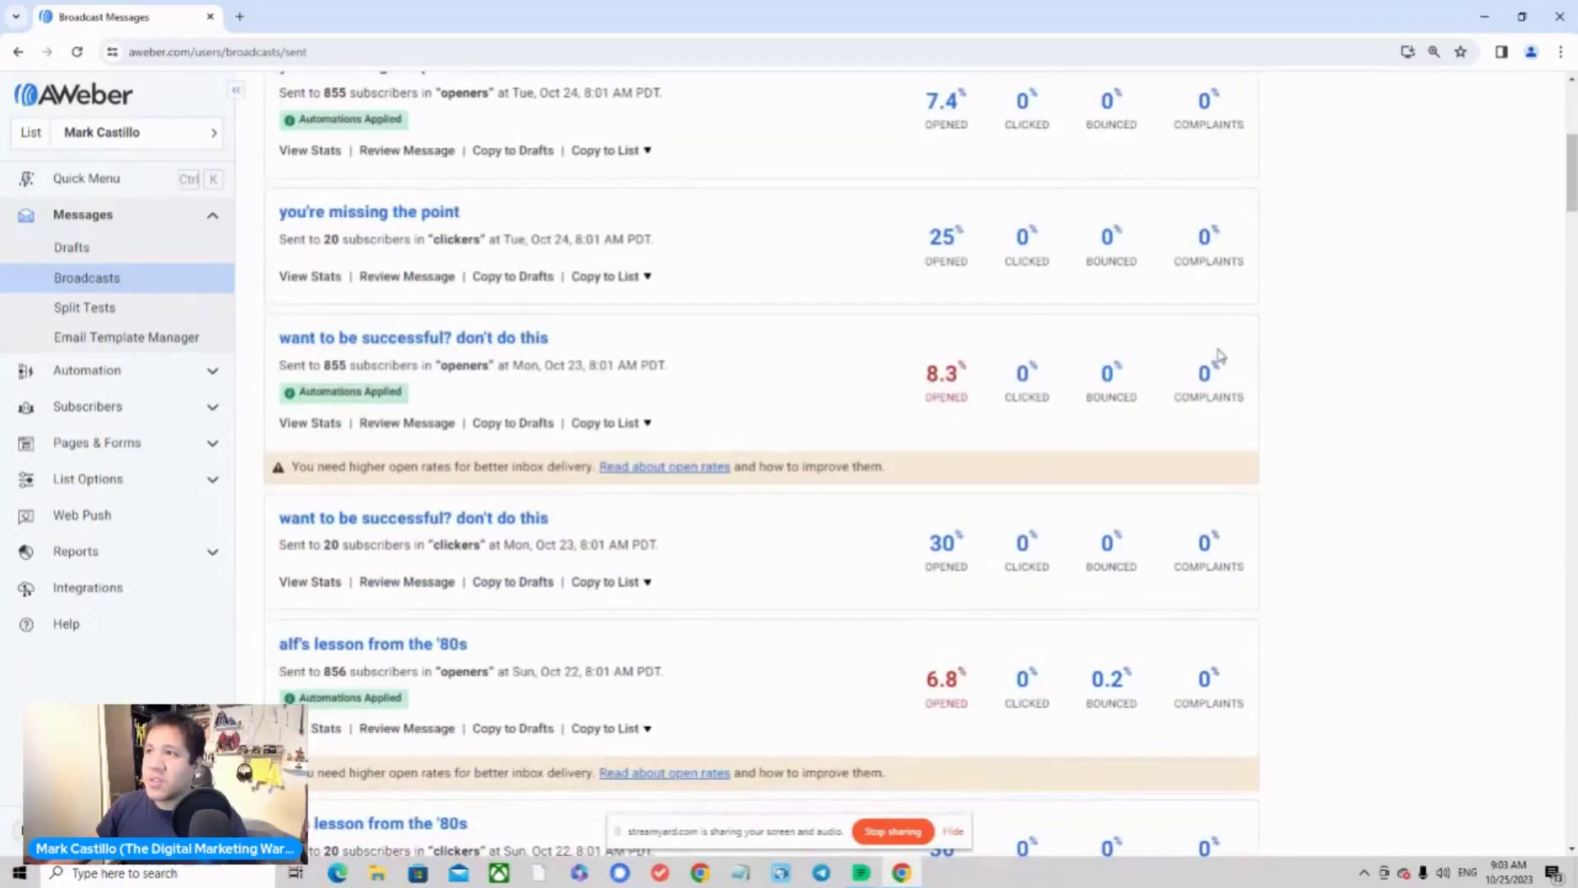
scroll(1219, 356, "down", 2)
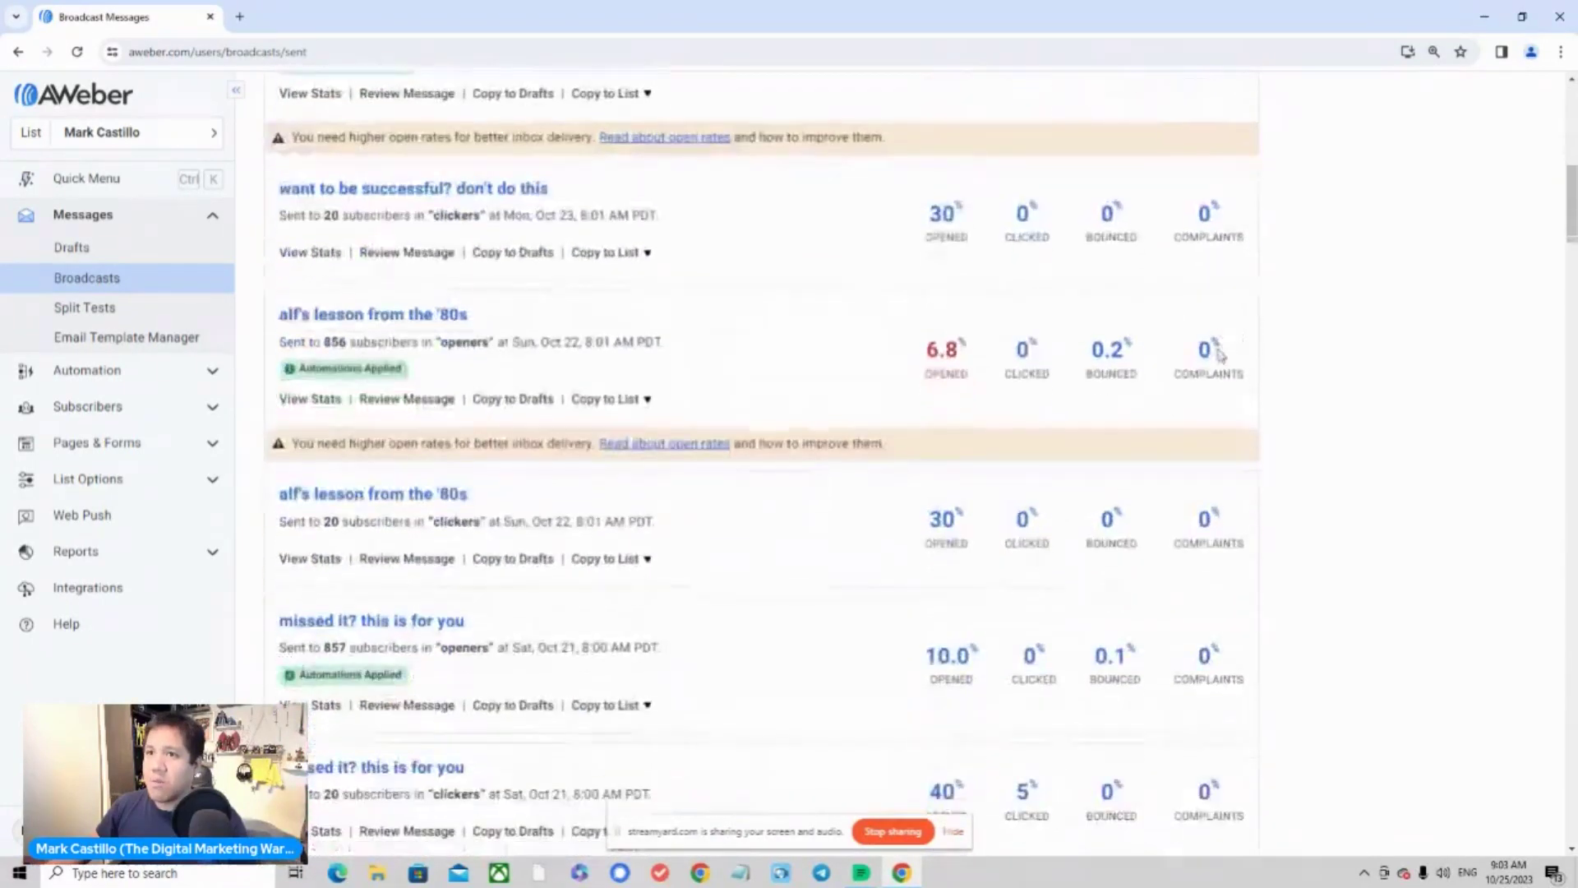
scroll(1220, 356, "down", 3)
scroll(1219, 356, "down", 1)
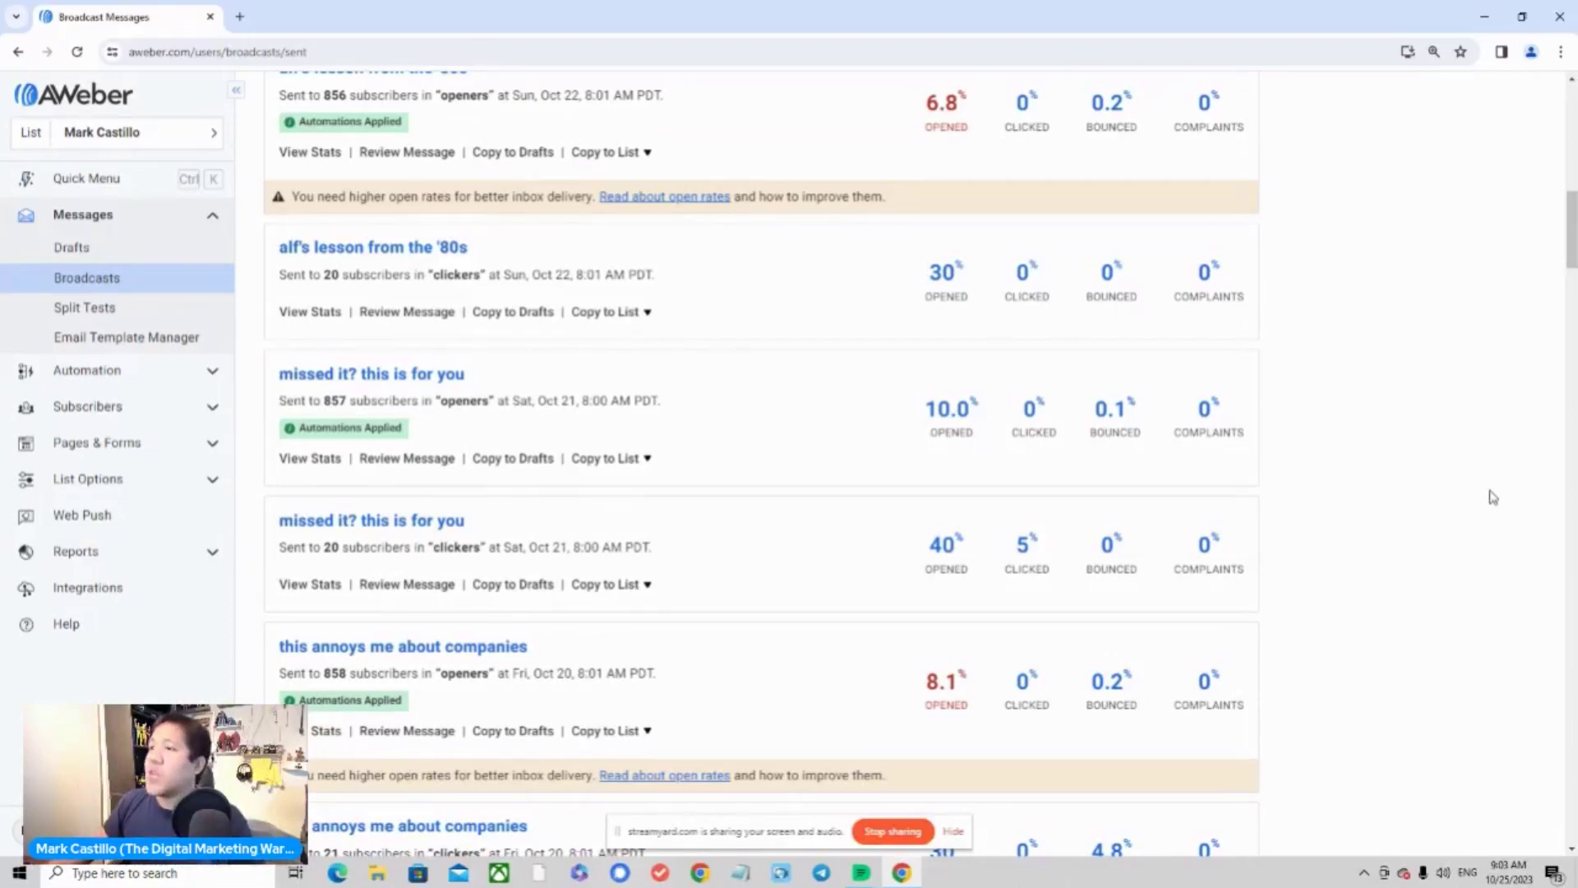
scroll(1453, 505, "up", 2)
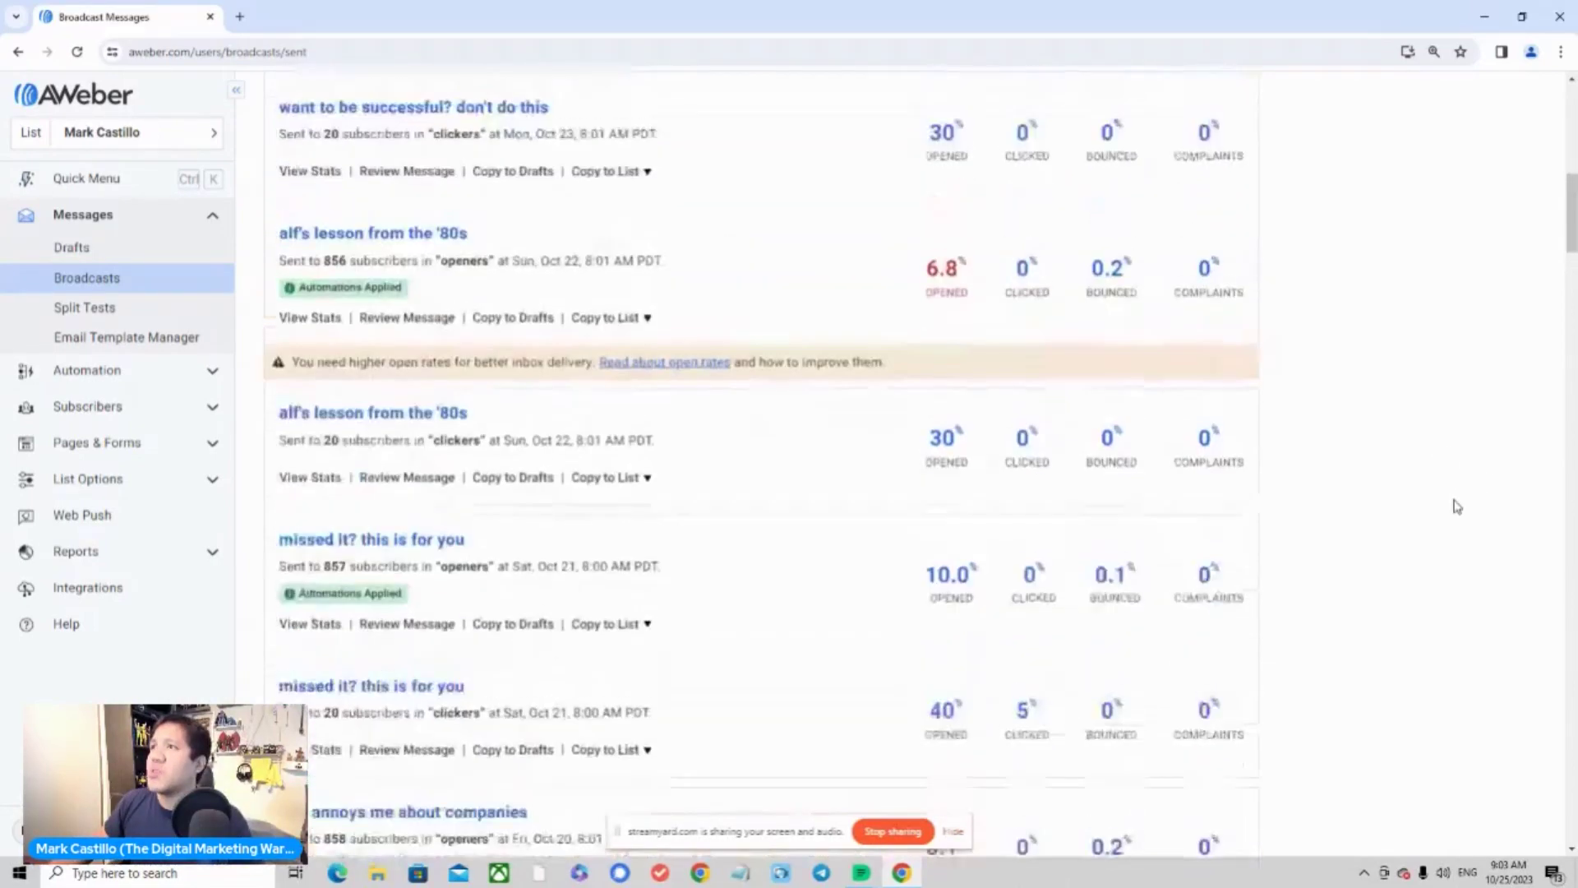
scroll(1455, 503, "up", 1)
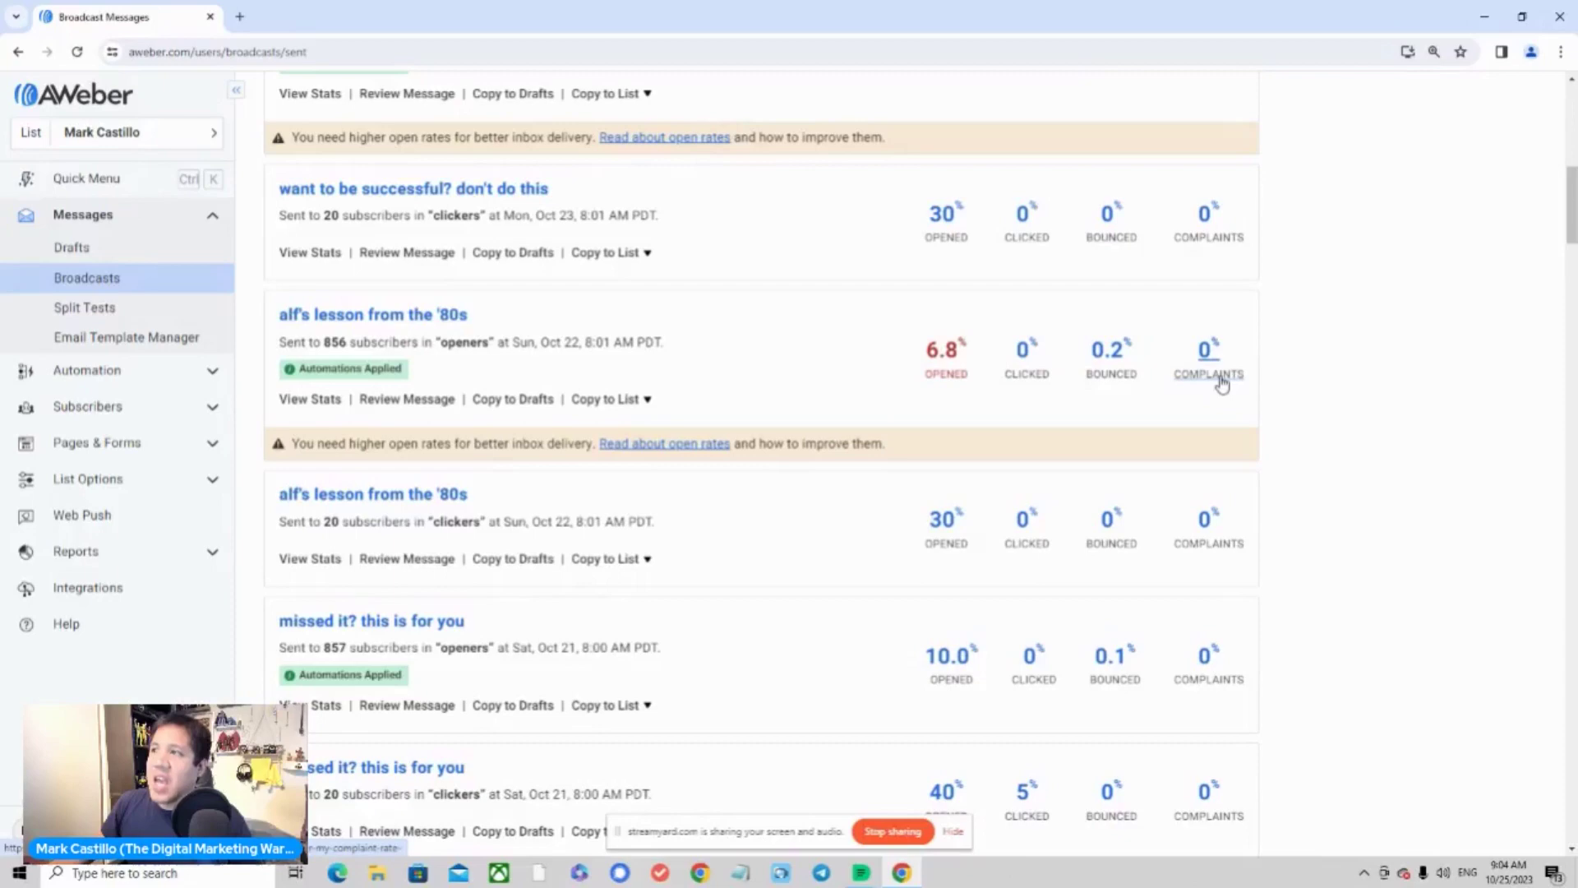
scroll(1374, 441, "up", 8)
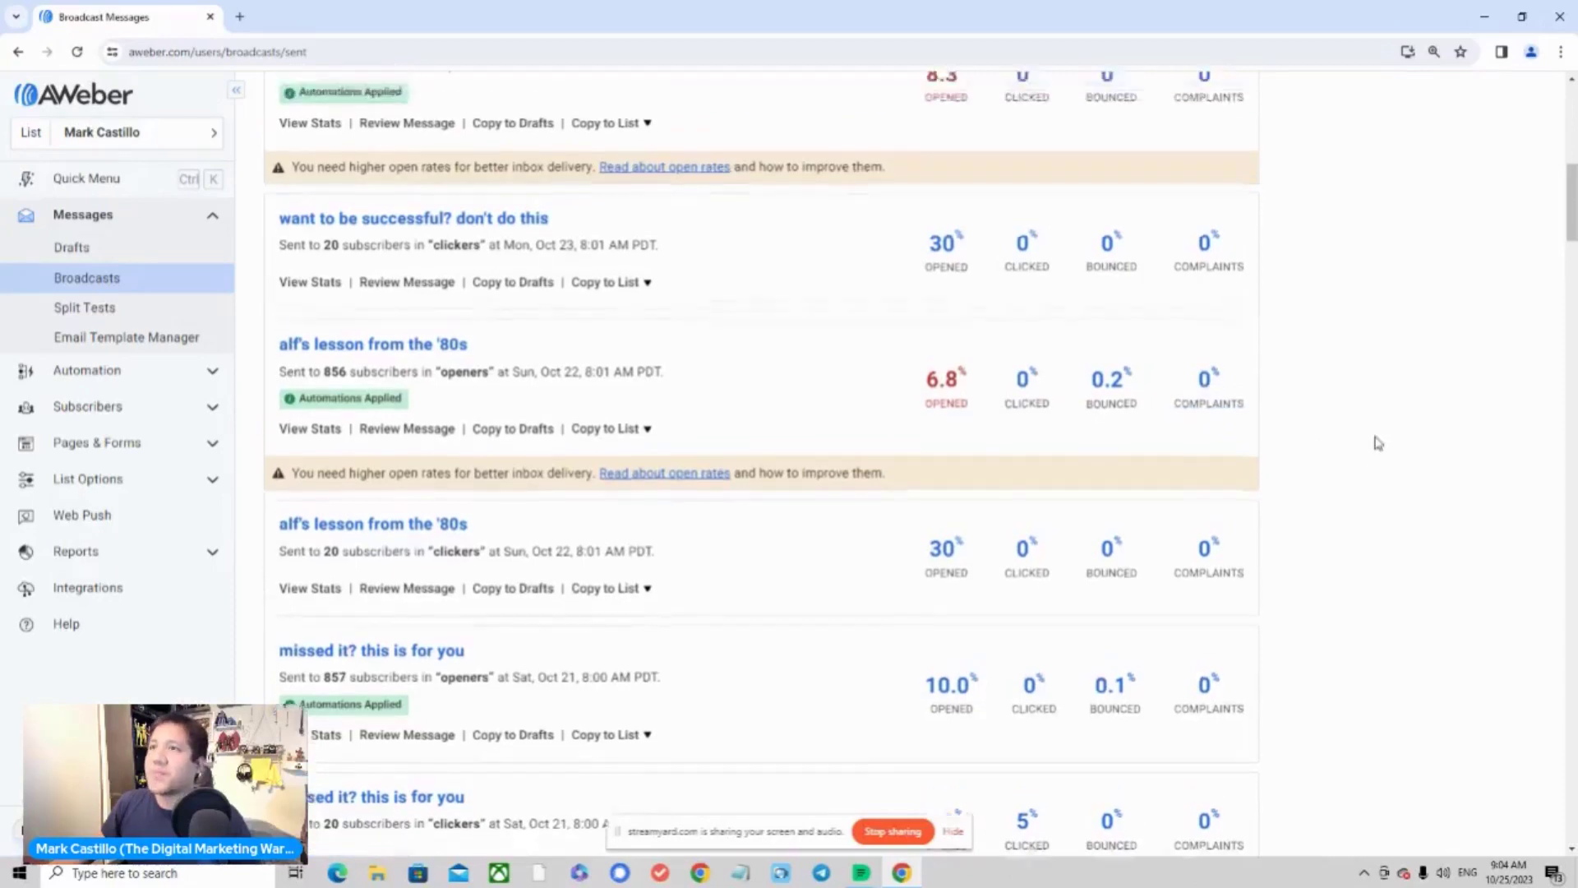
scroll(1373, 441, "up", 3)
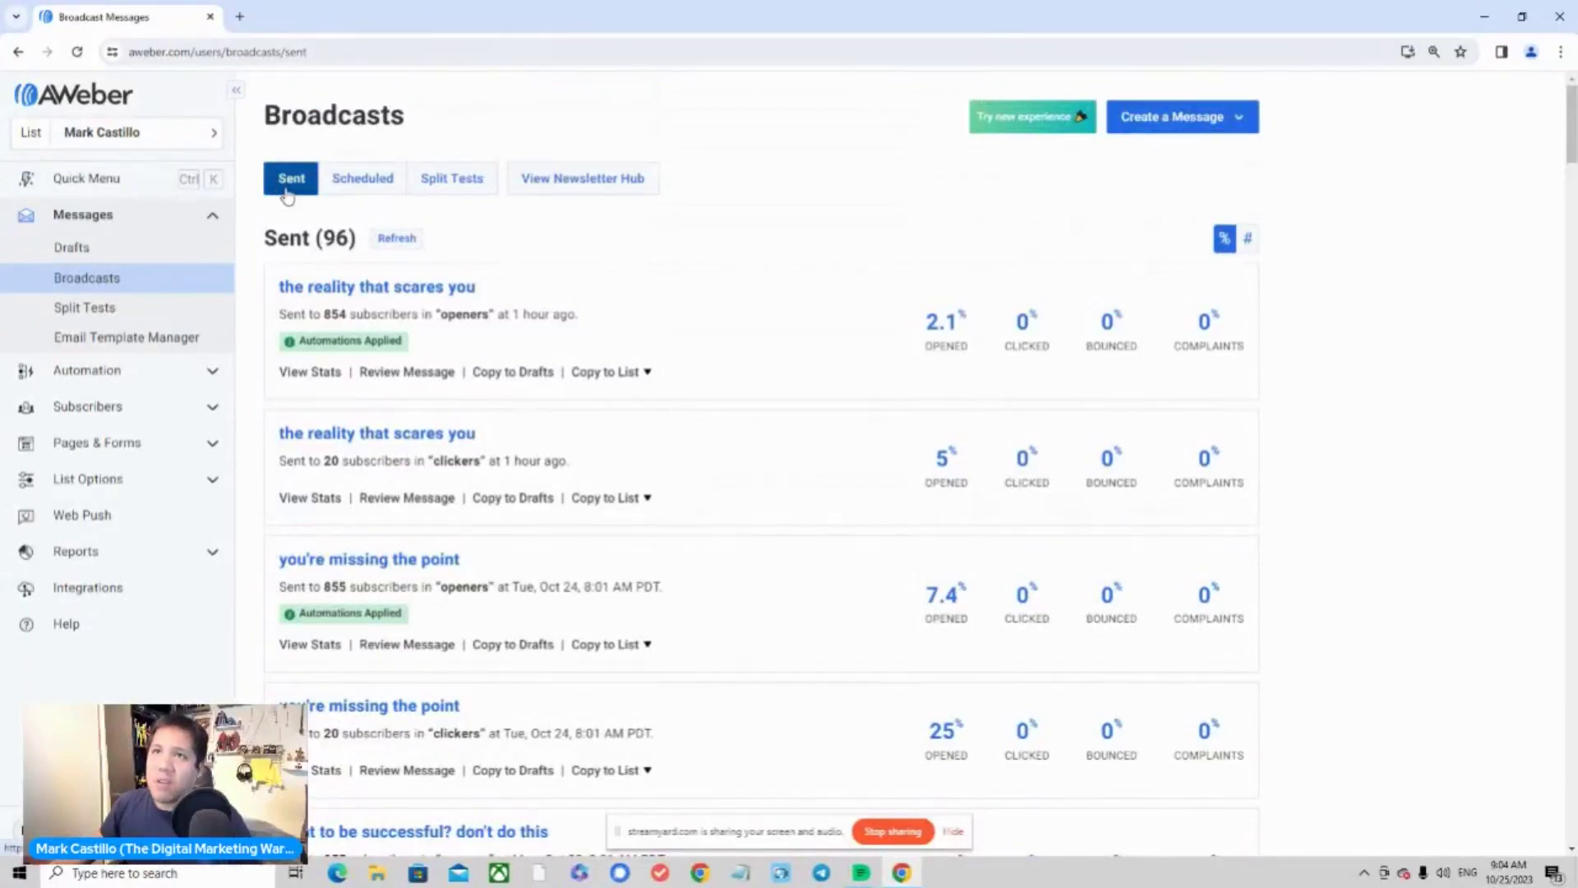
Open the settings of the scheduled broadcast "you don't need to stay in the dark" addressed to the "openers" segment
left_click(362, 182)
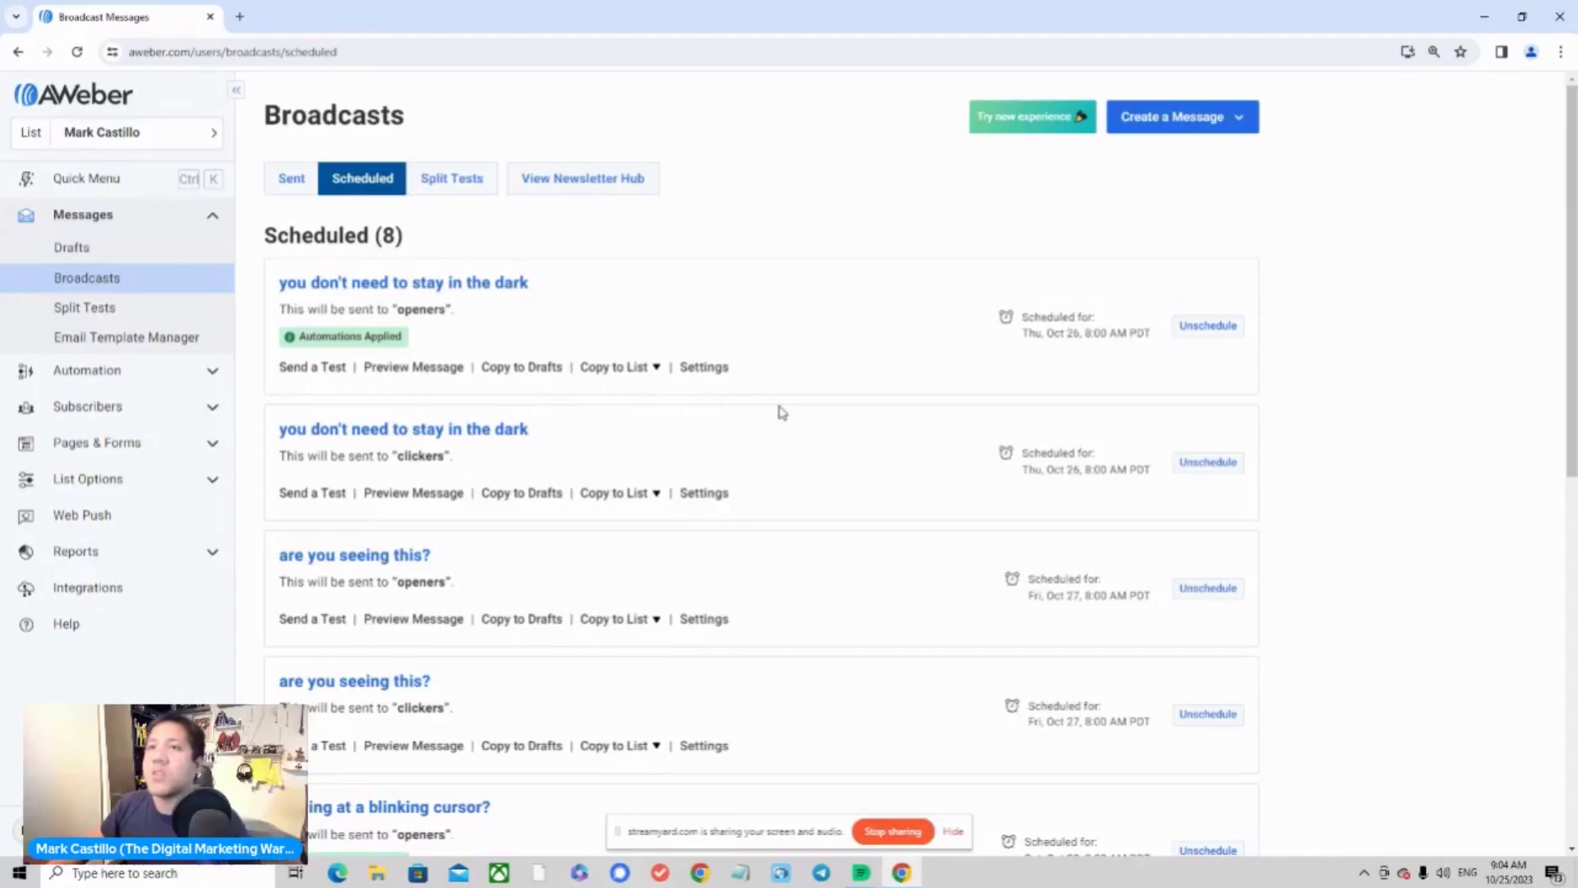
left_click(718, 374)
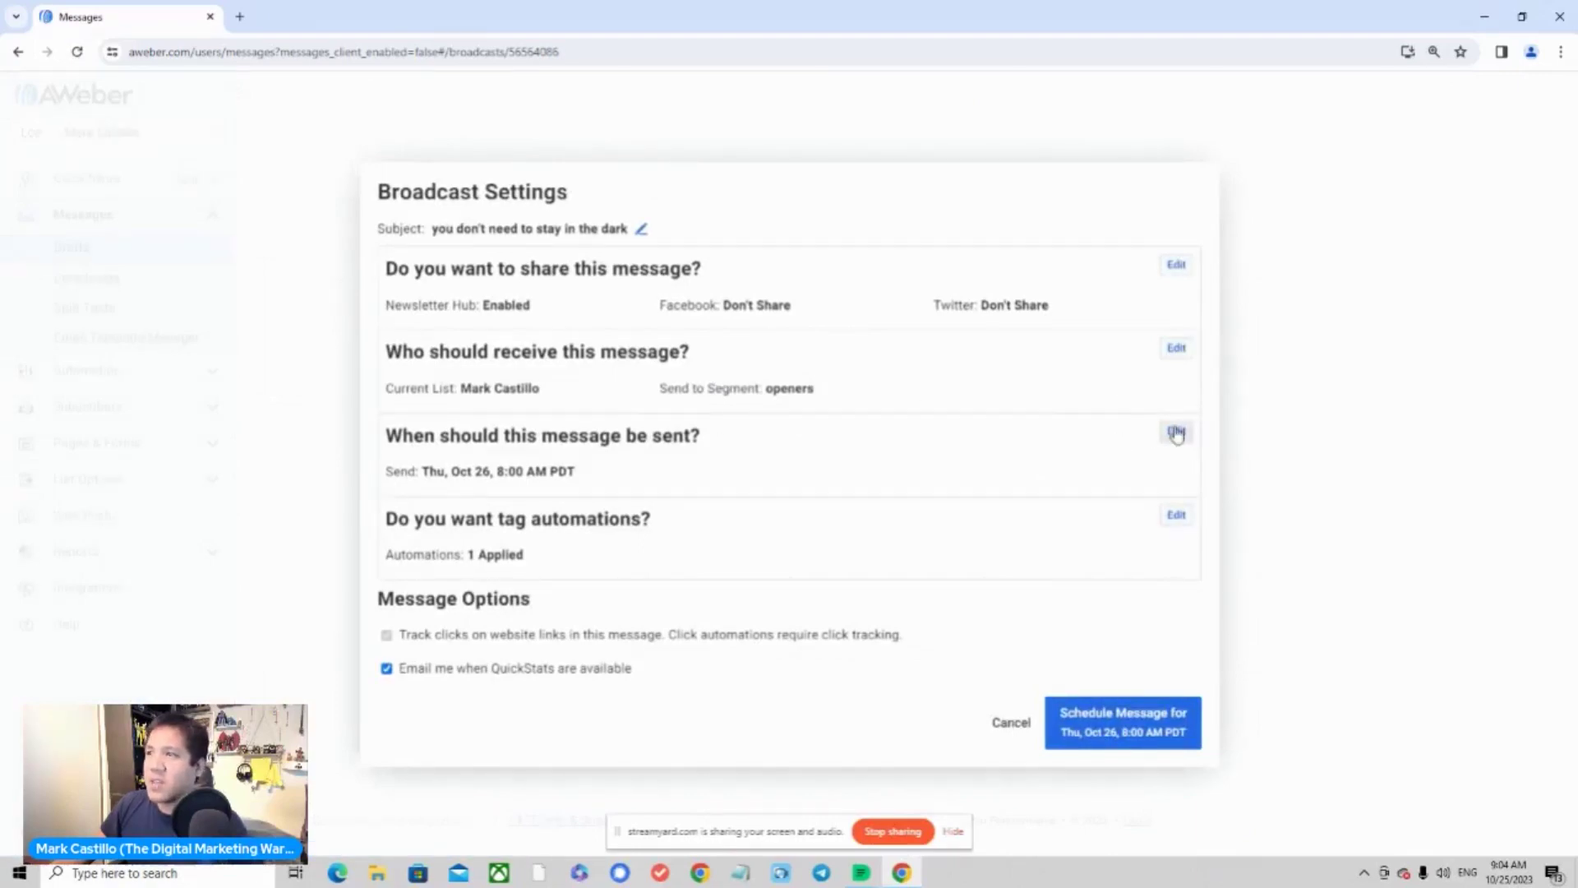
Check the broadcast's send time calendar and the available recipient segments, leaving both settings unchanged
left_click(1176, 432)
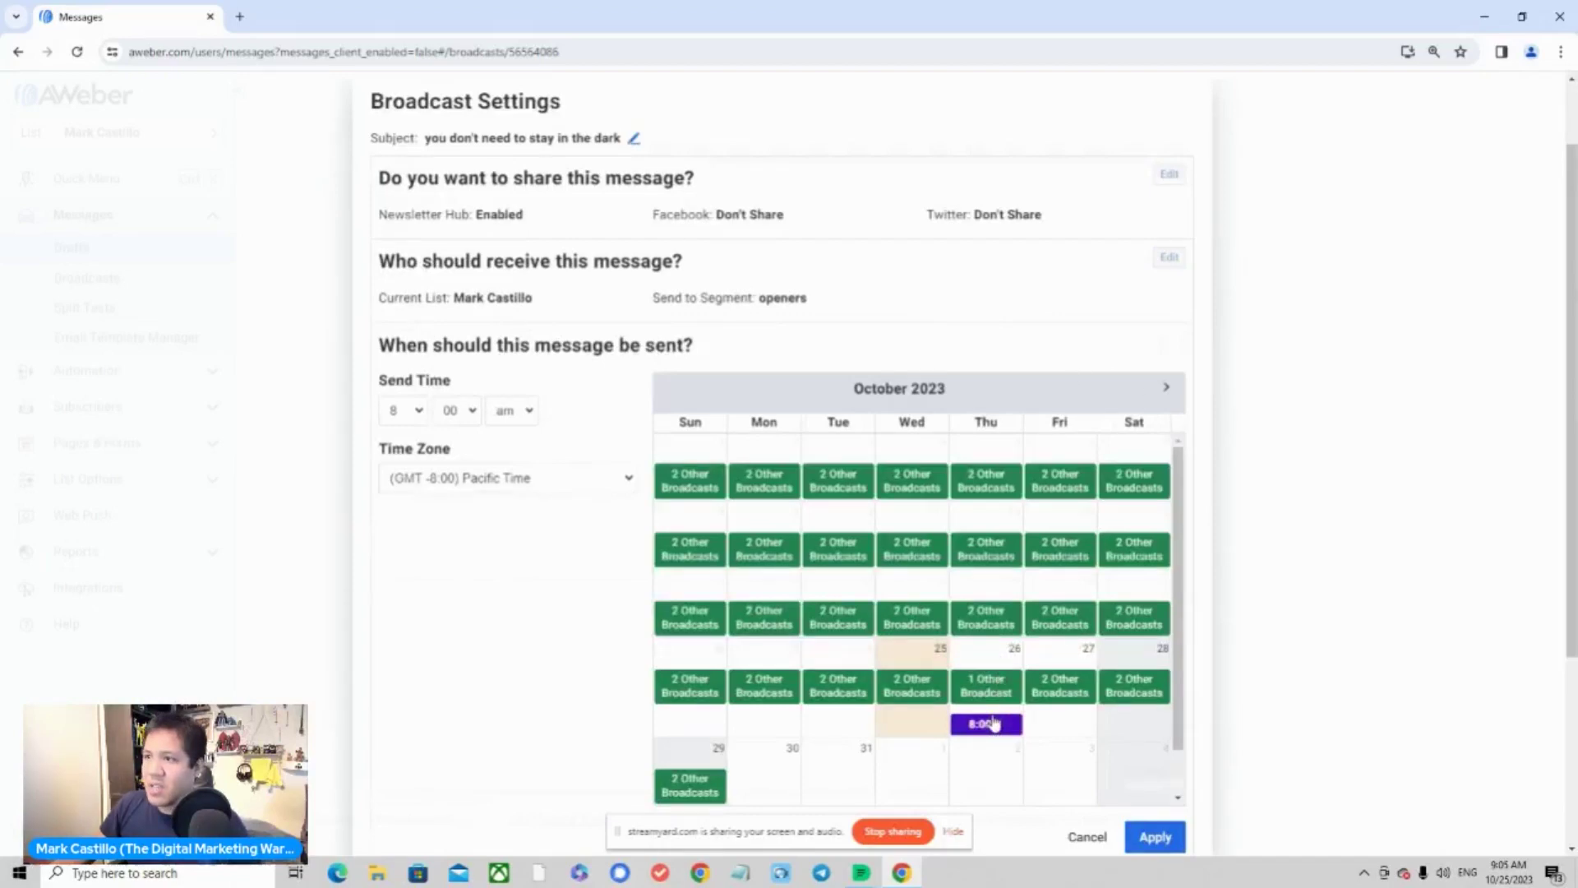
left_click(1070, 839)
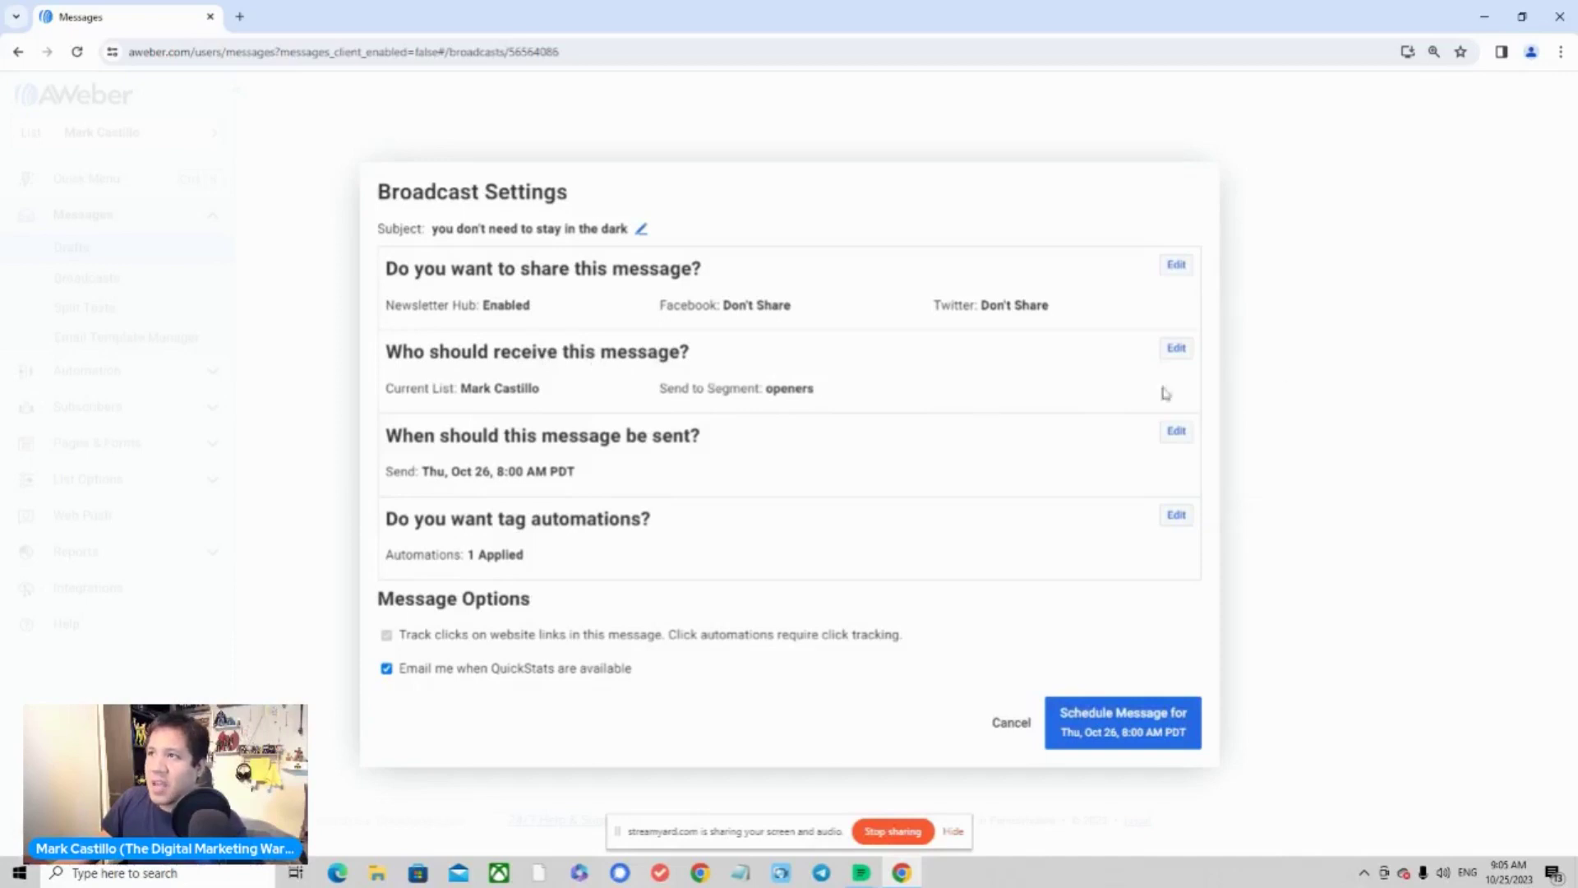
left_click(1177, 349)
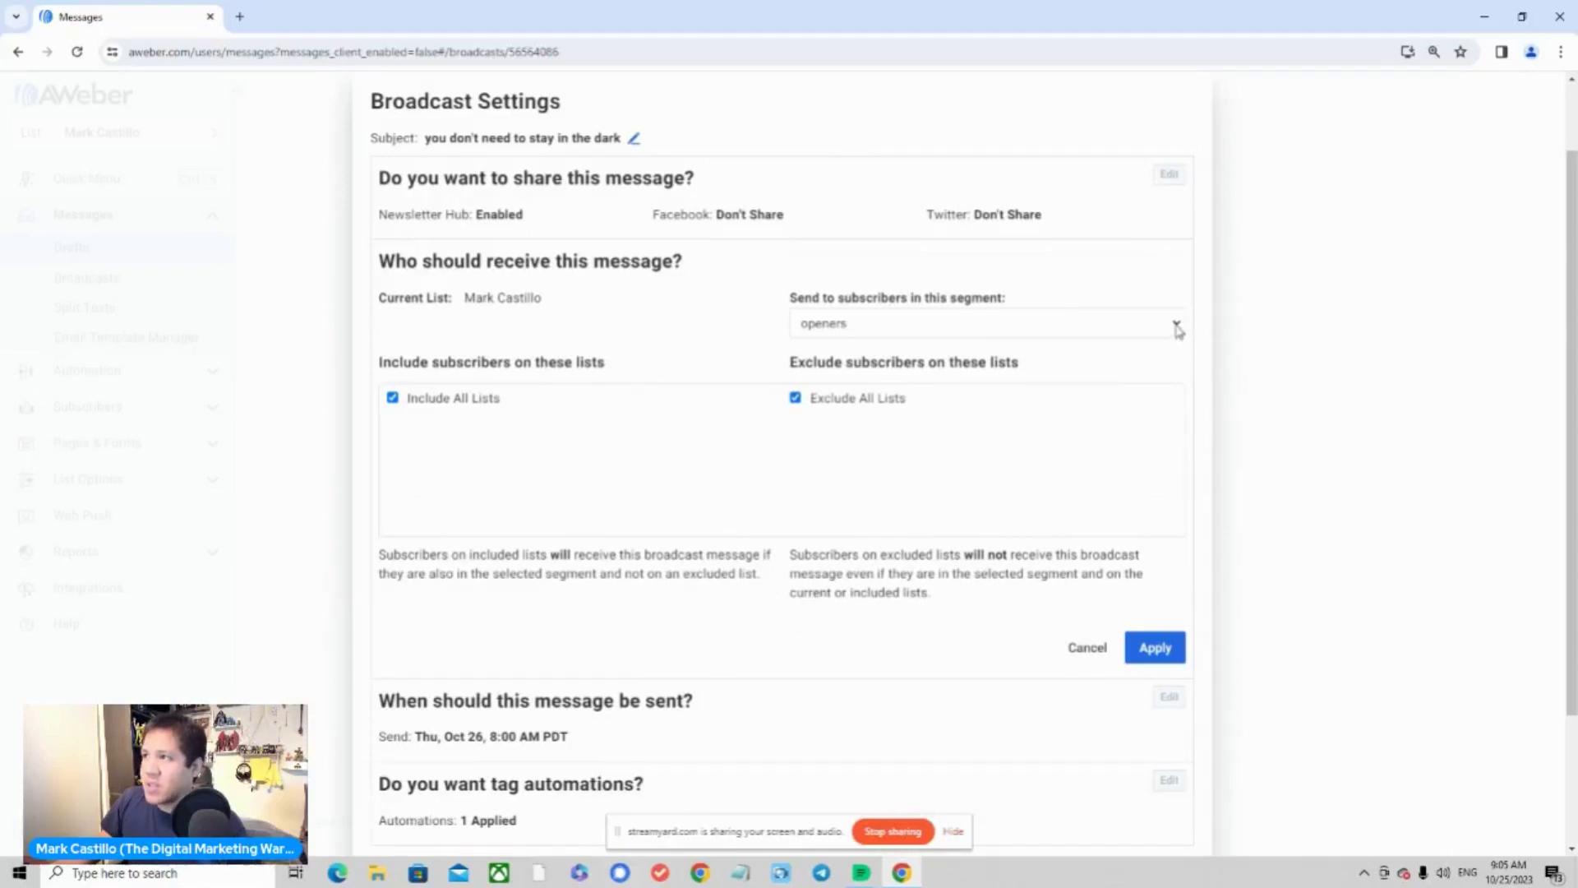
left_click(1176, 327)
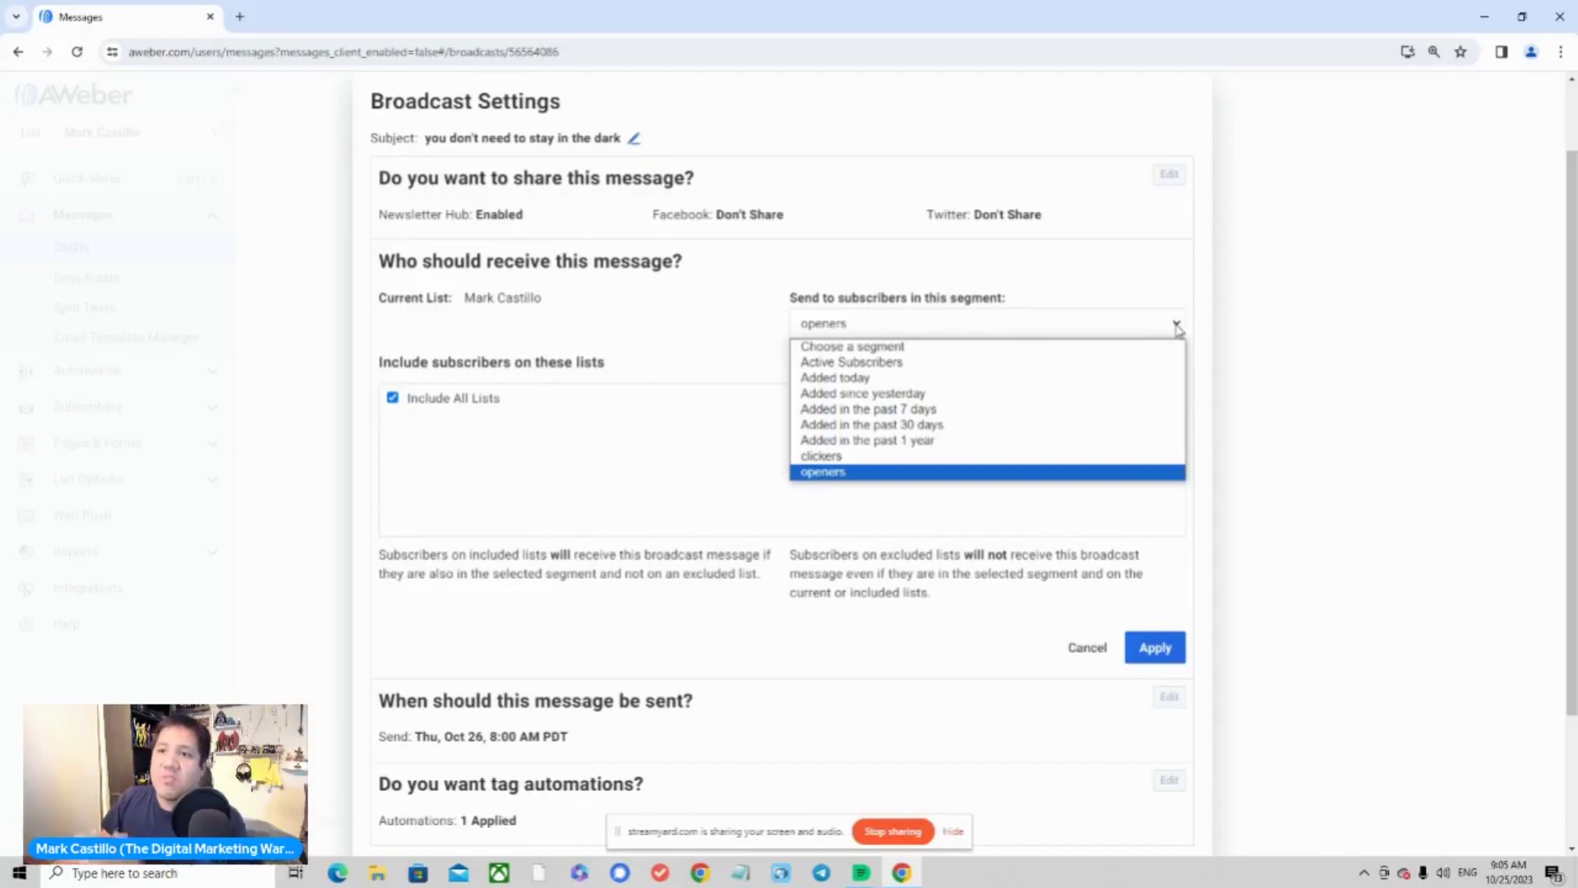
left_click(1177, 329)
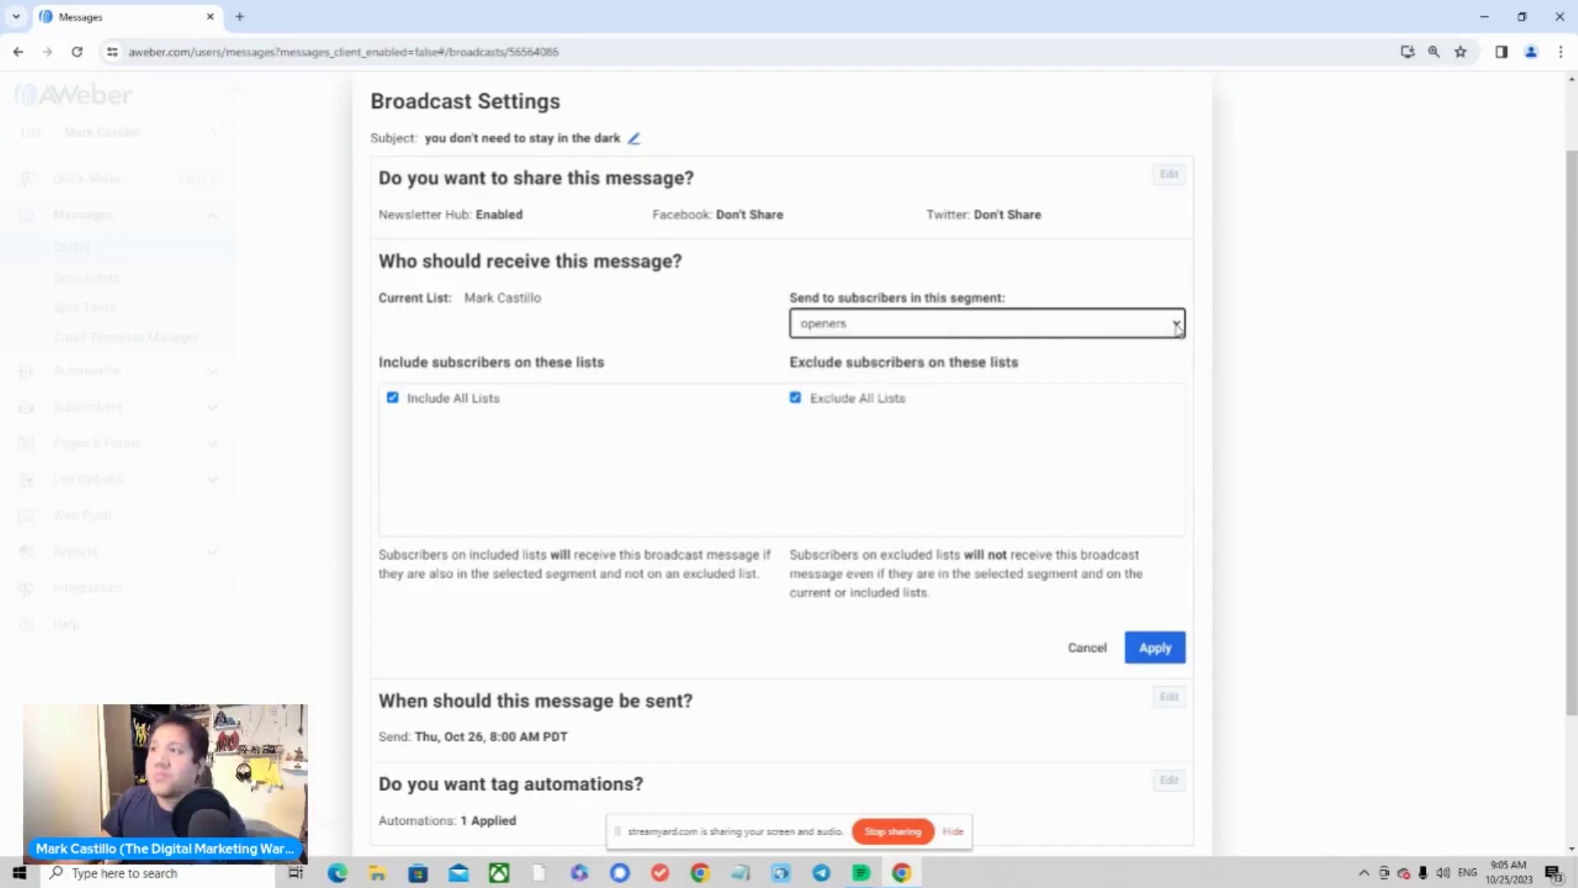
left_click(1081, 648)
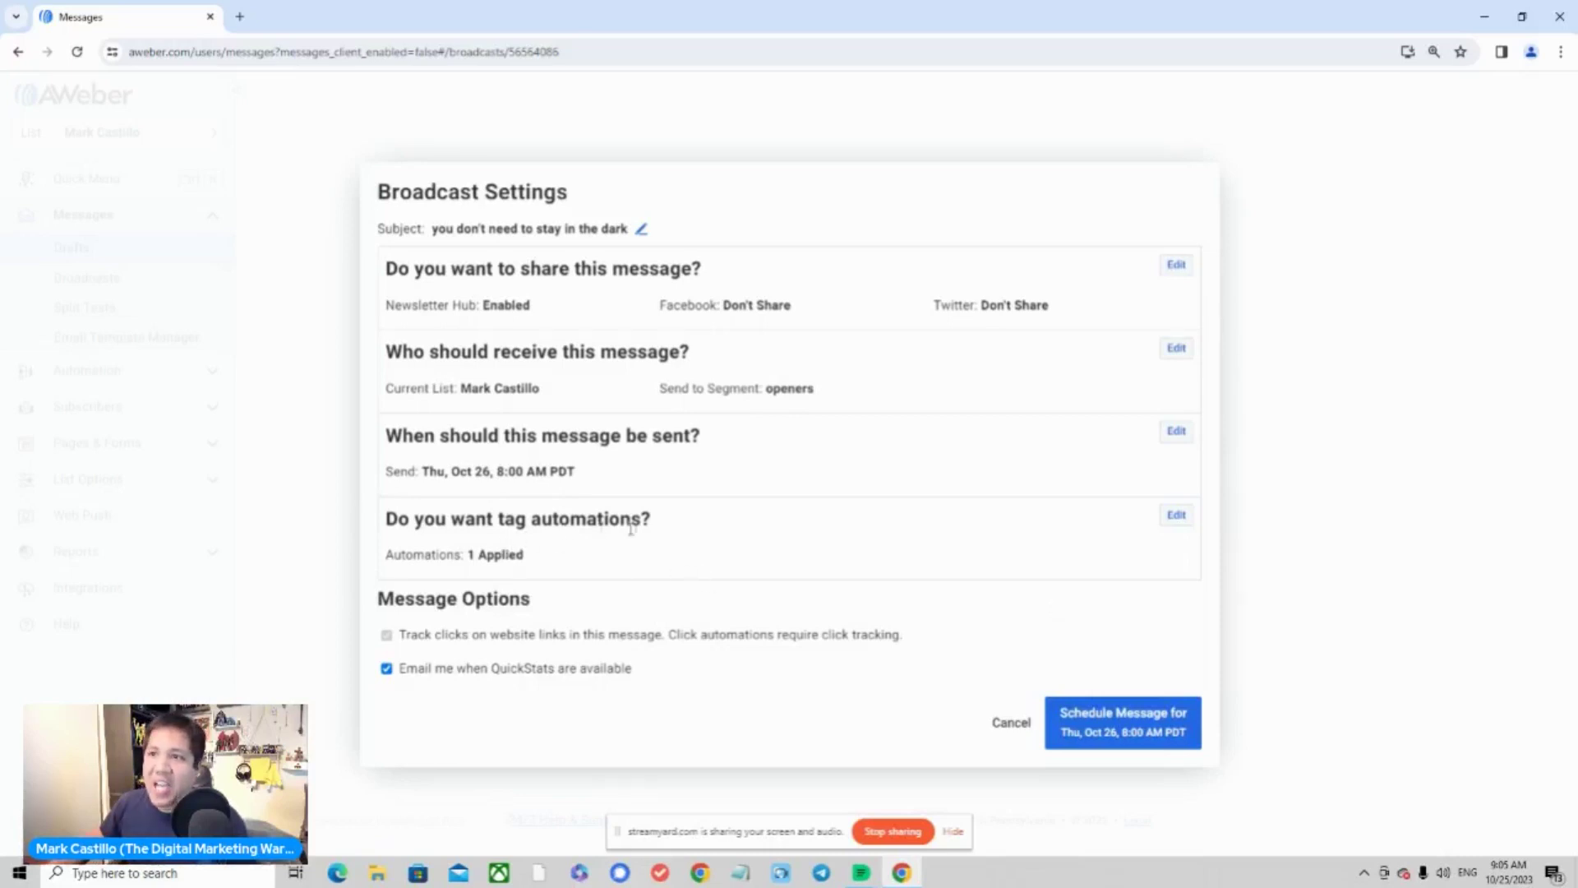
Check the tags added and removed by the broadcast's tag automations, then leave the Broadcast Settings without changes
left_click(1188, 520)
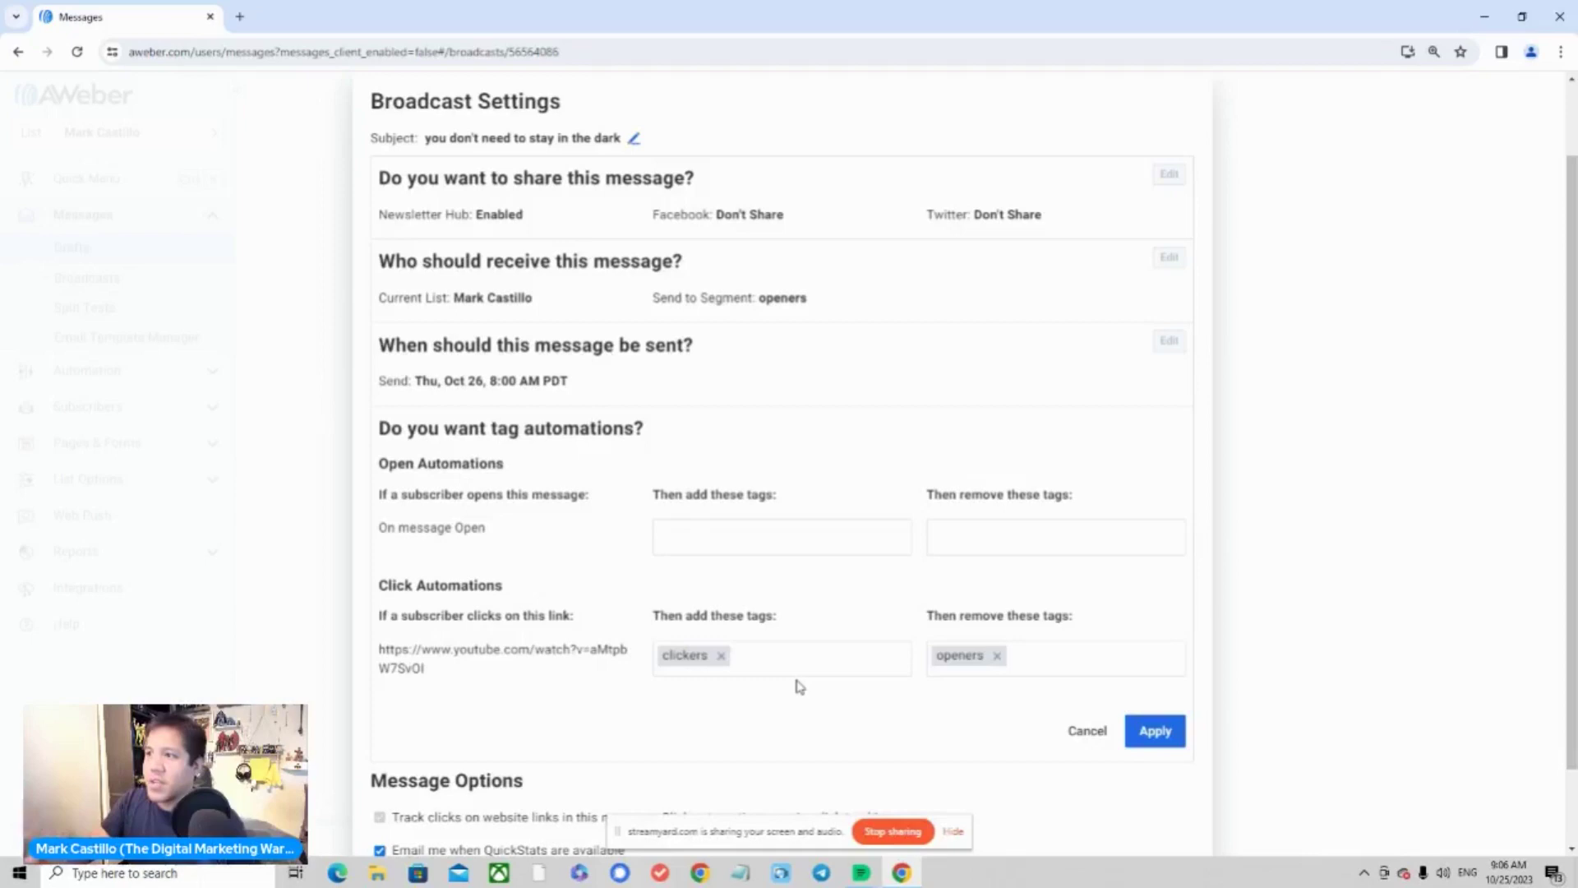
left_click(1088, 733)
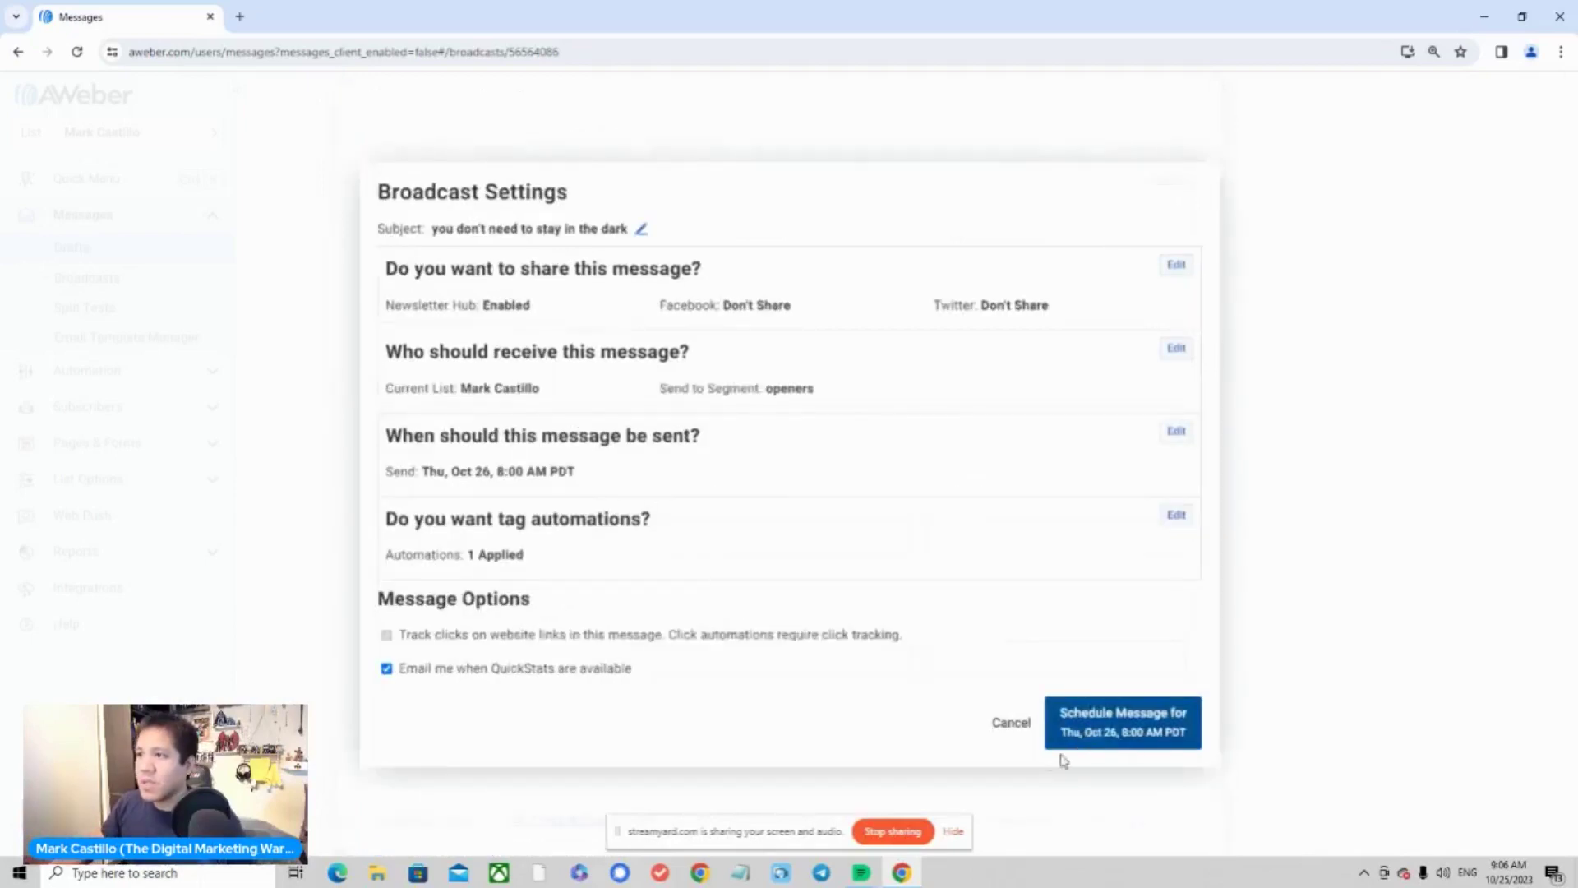
left_click(1001, 727)
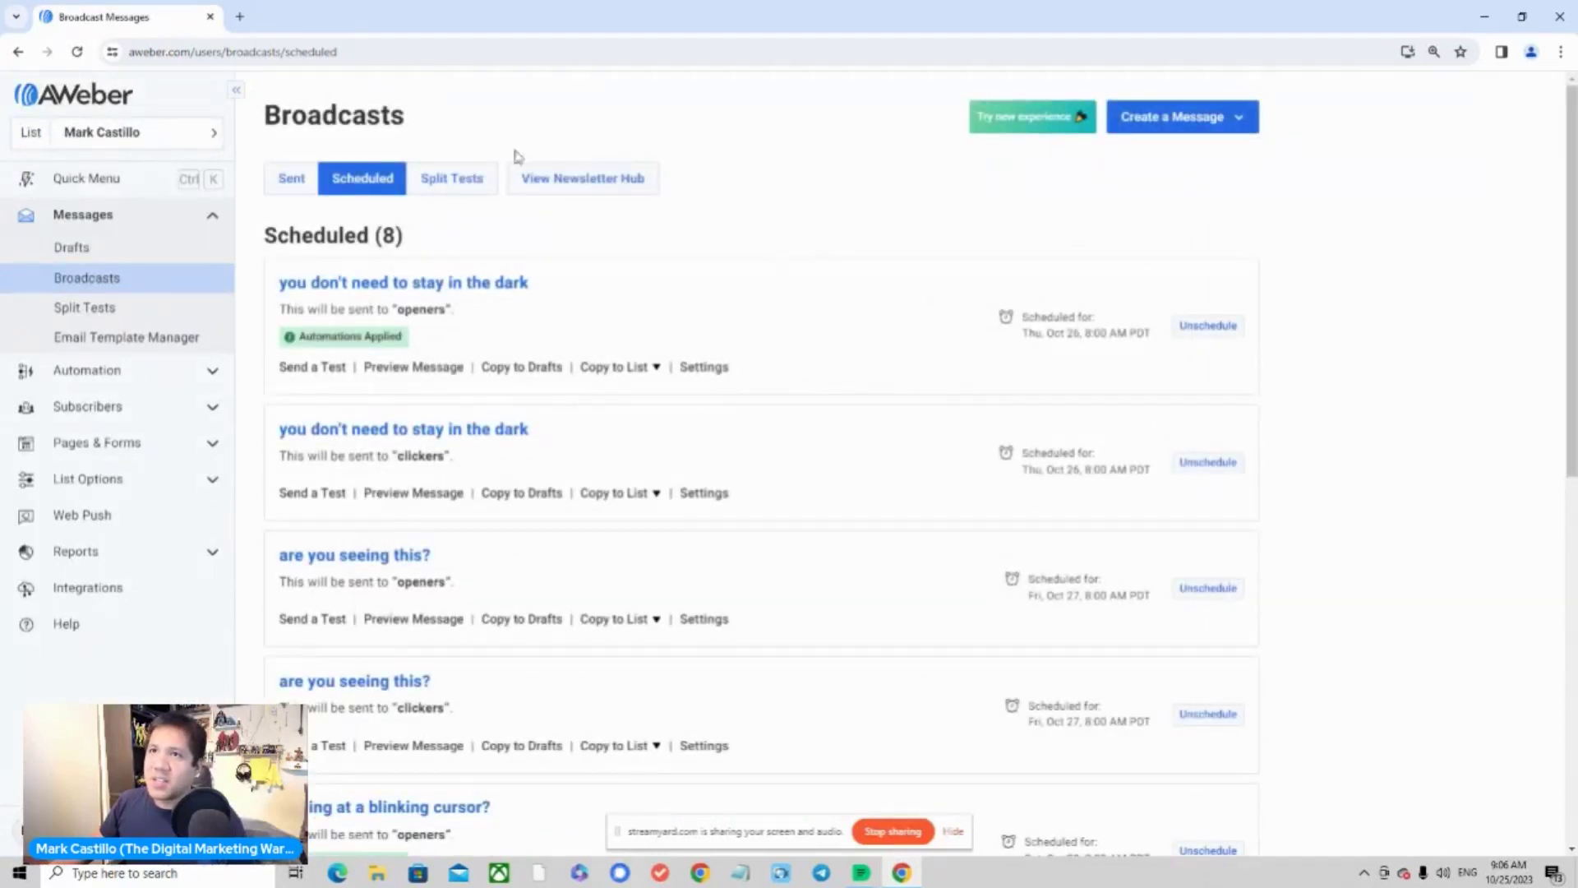
View the broadcast split tests, then open the list of automation campaigns
left_click(471, 200)
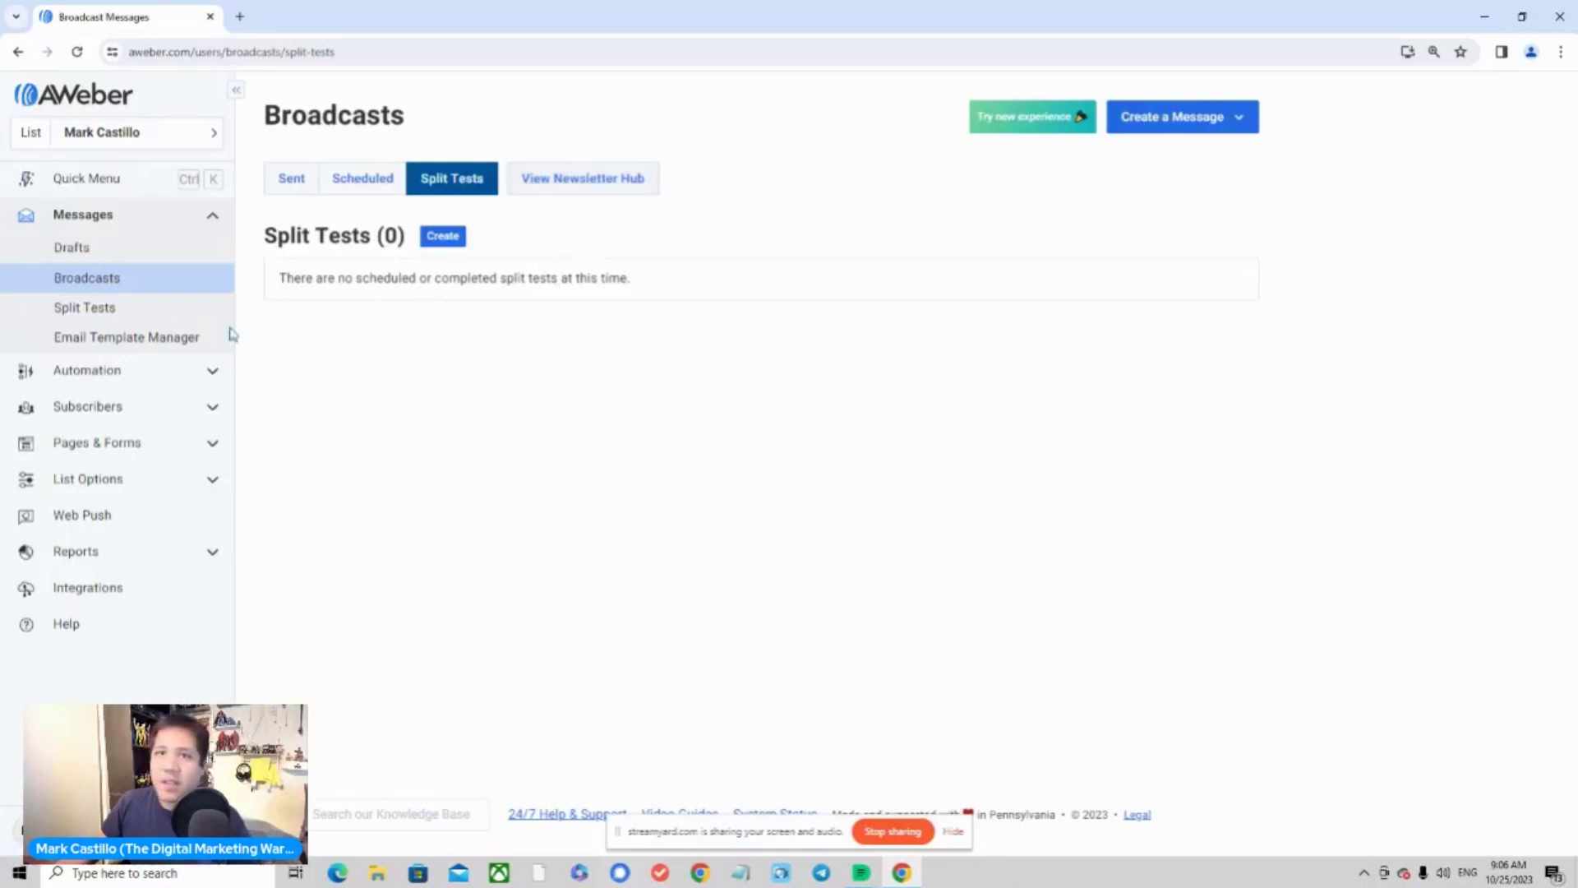
left_click(216, 375)
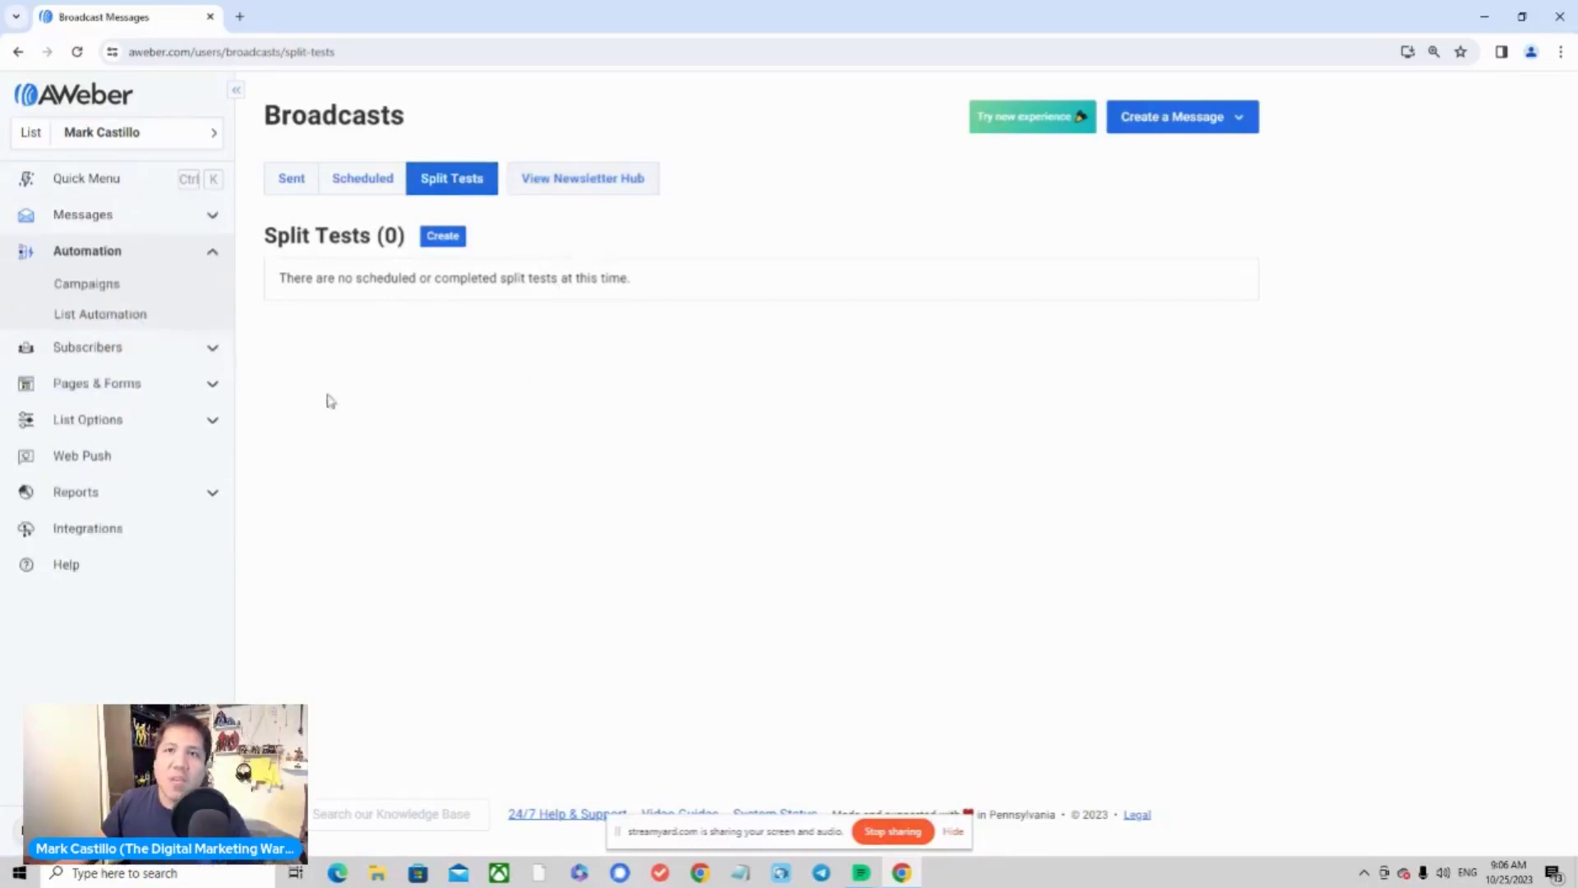
left_click(130, 284)
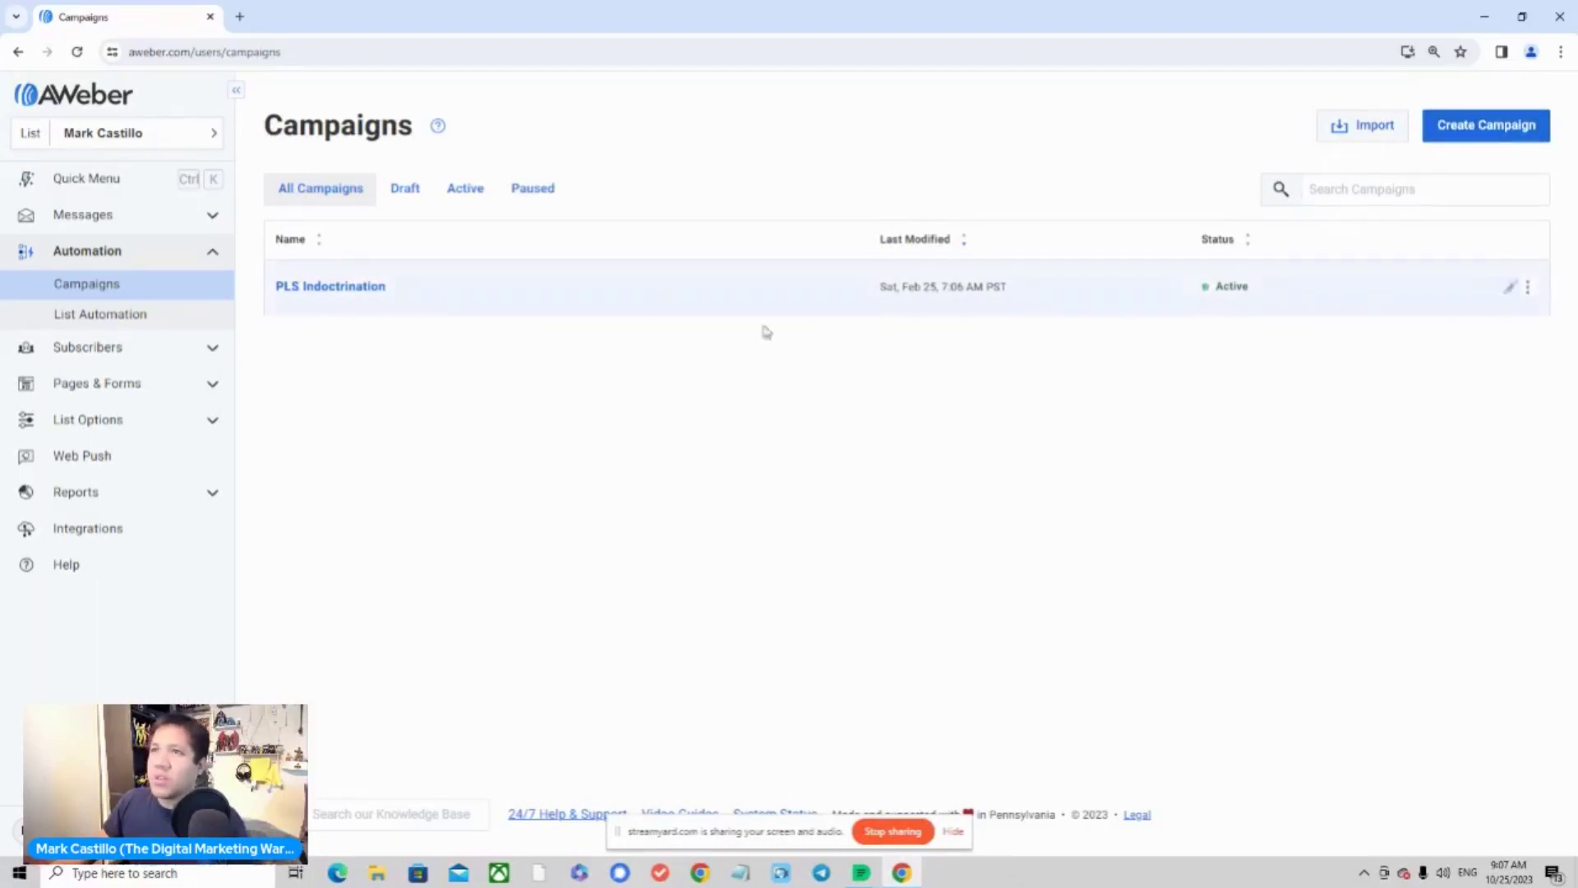
Look through the message, wait and tag sequence of the "PLS Indoctrination" campaign in the editor, then exit without saving
left_click(346, 286)
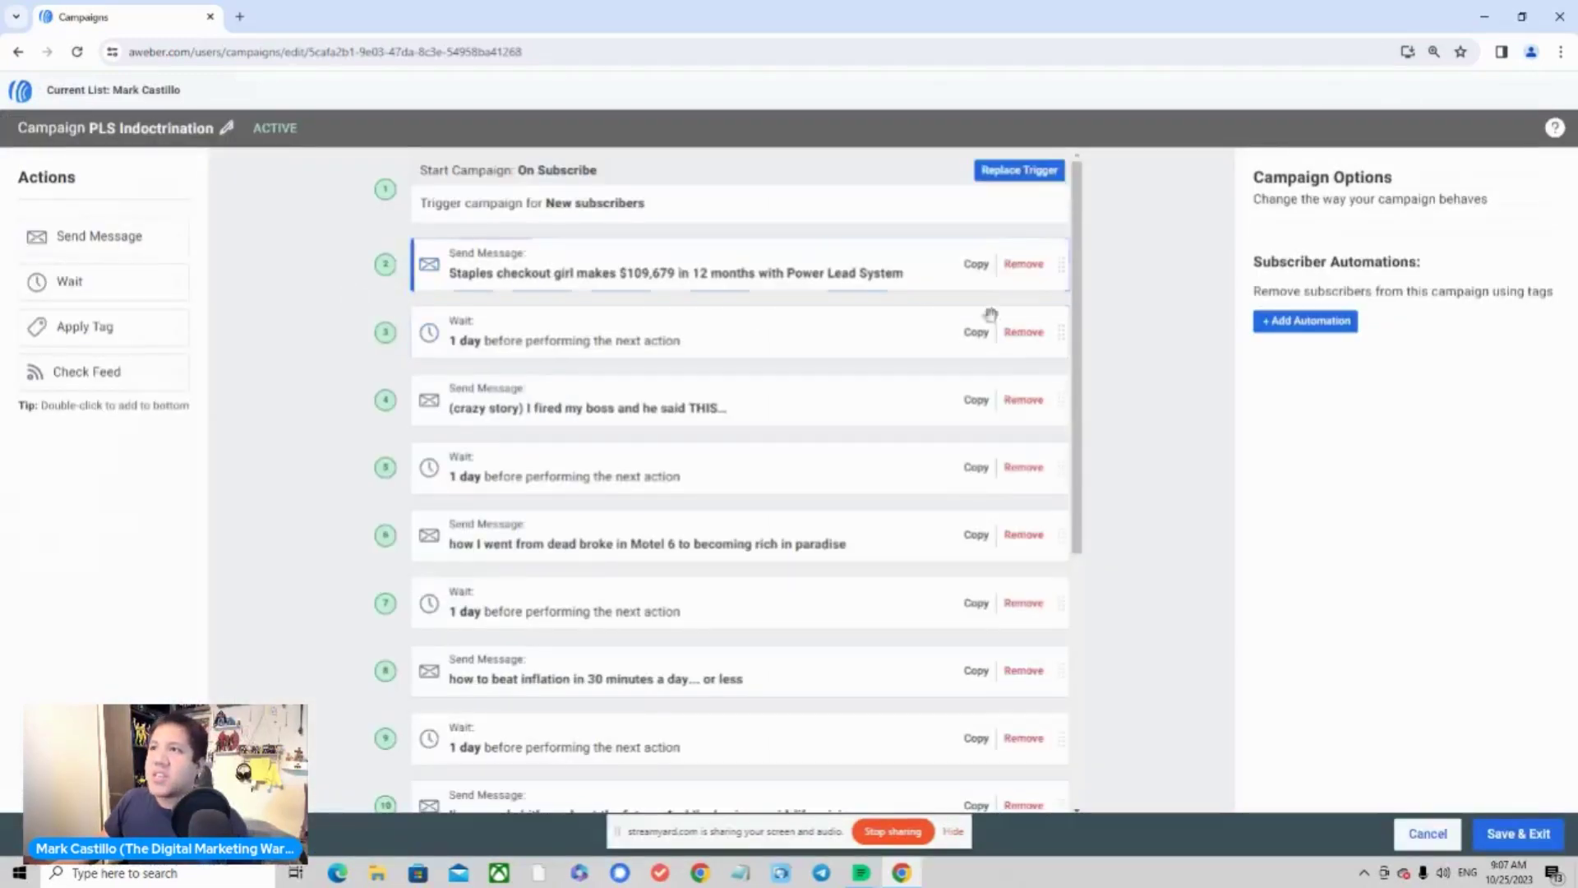
scroll(1013, 349, "down", 5)
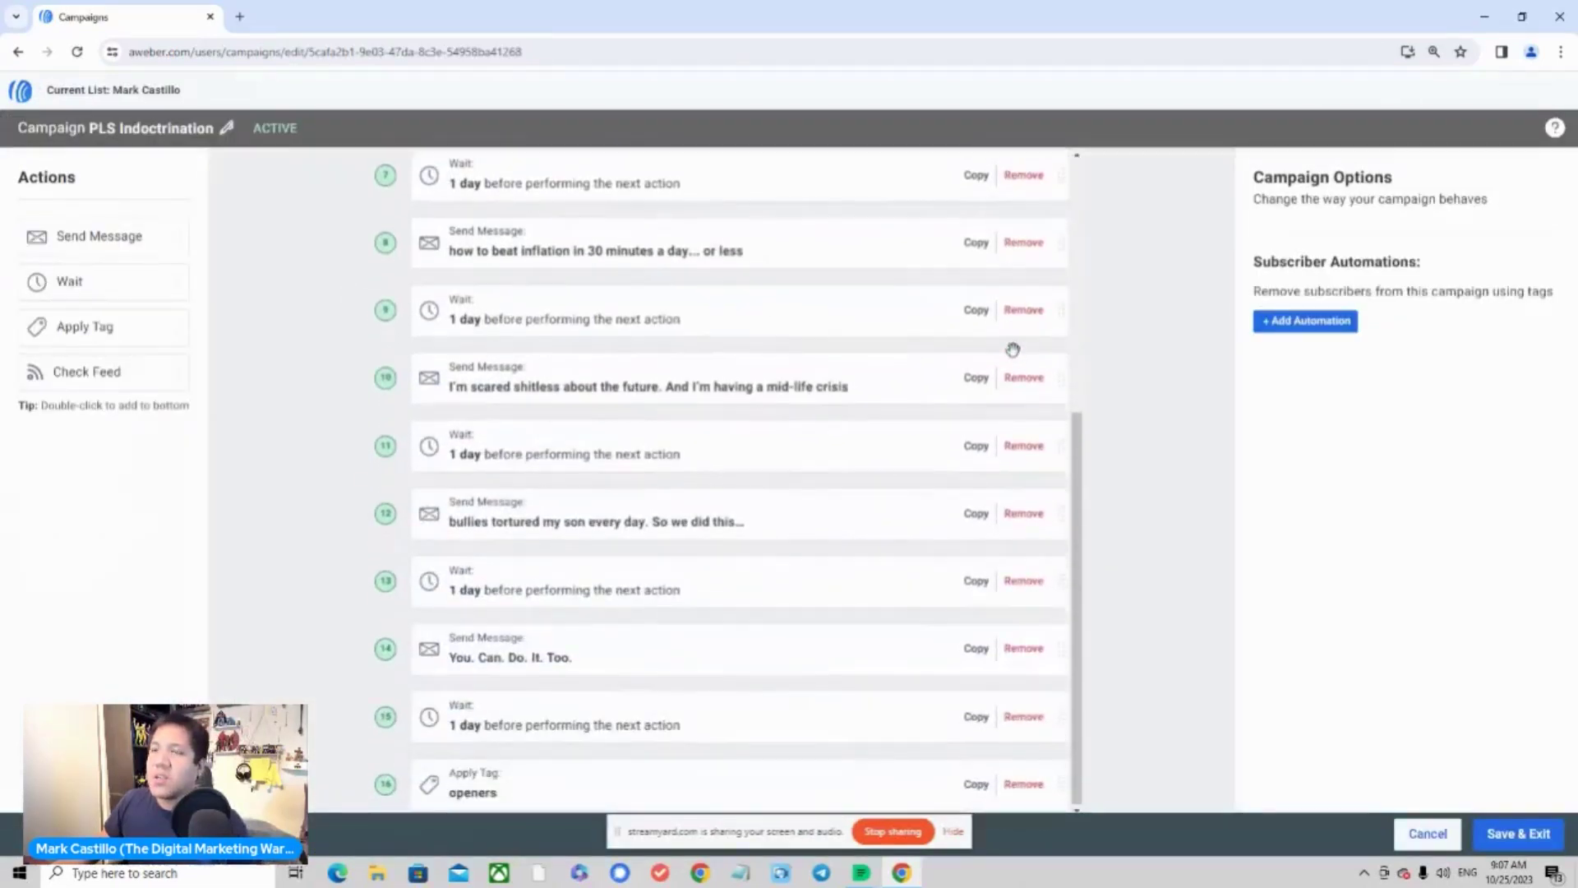
scroll(939, 462, "up", 5)
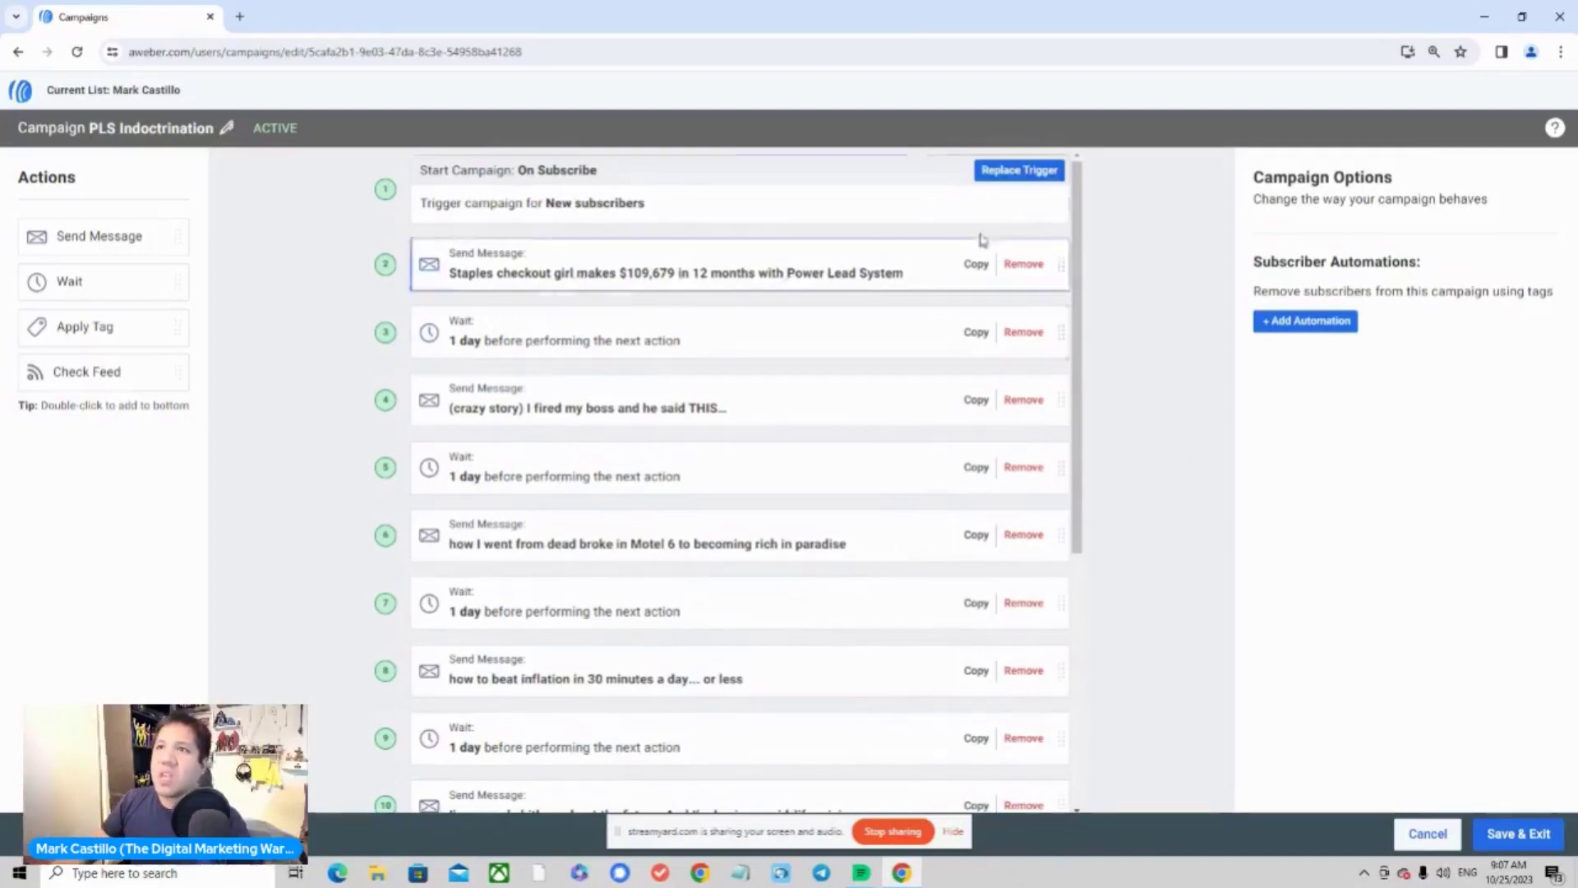
scroll(993, 512, "down", 5)
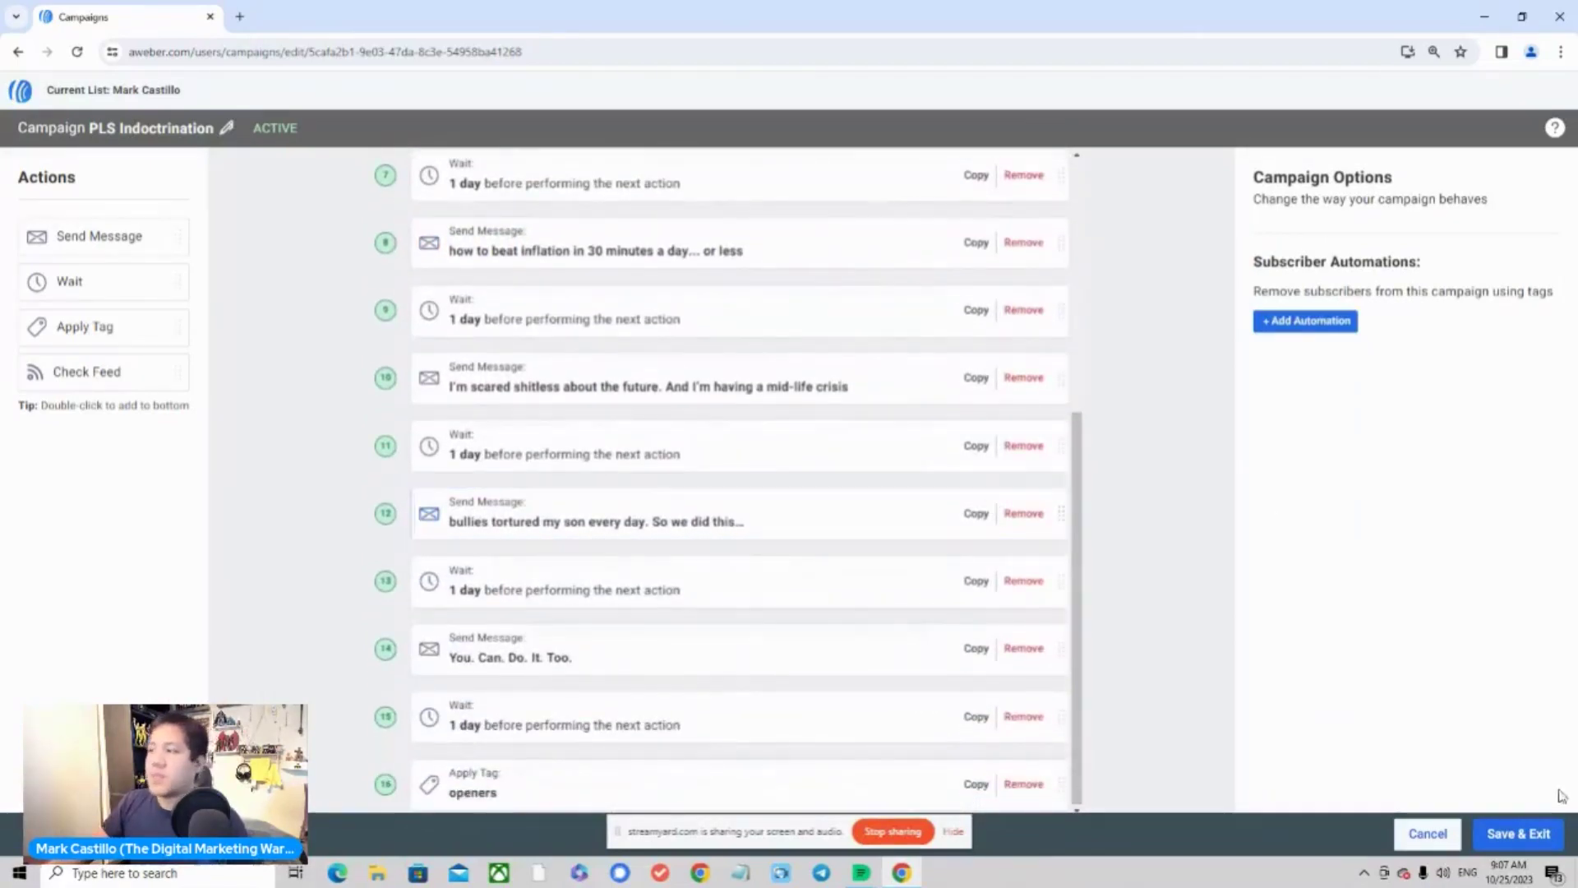
left_click(1416, 829)
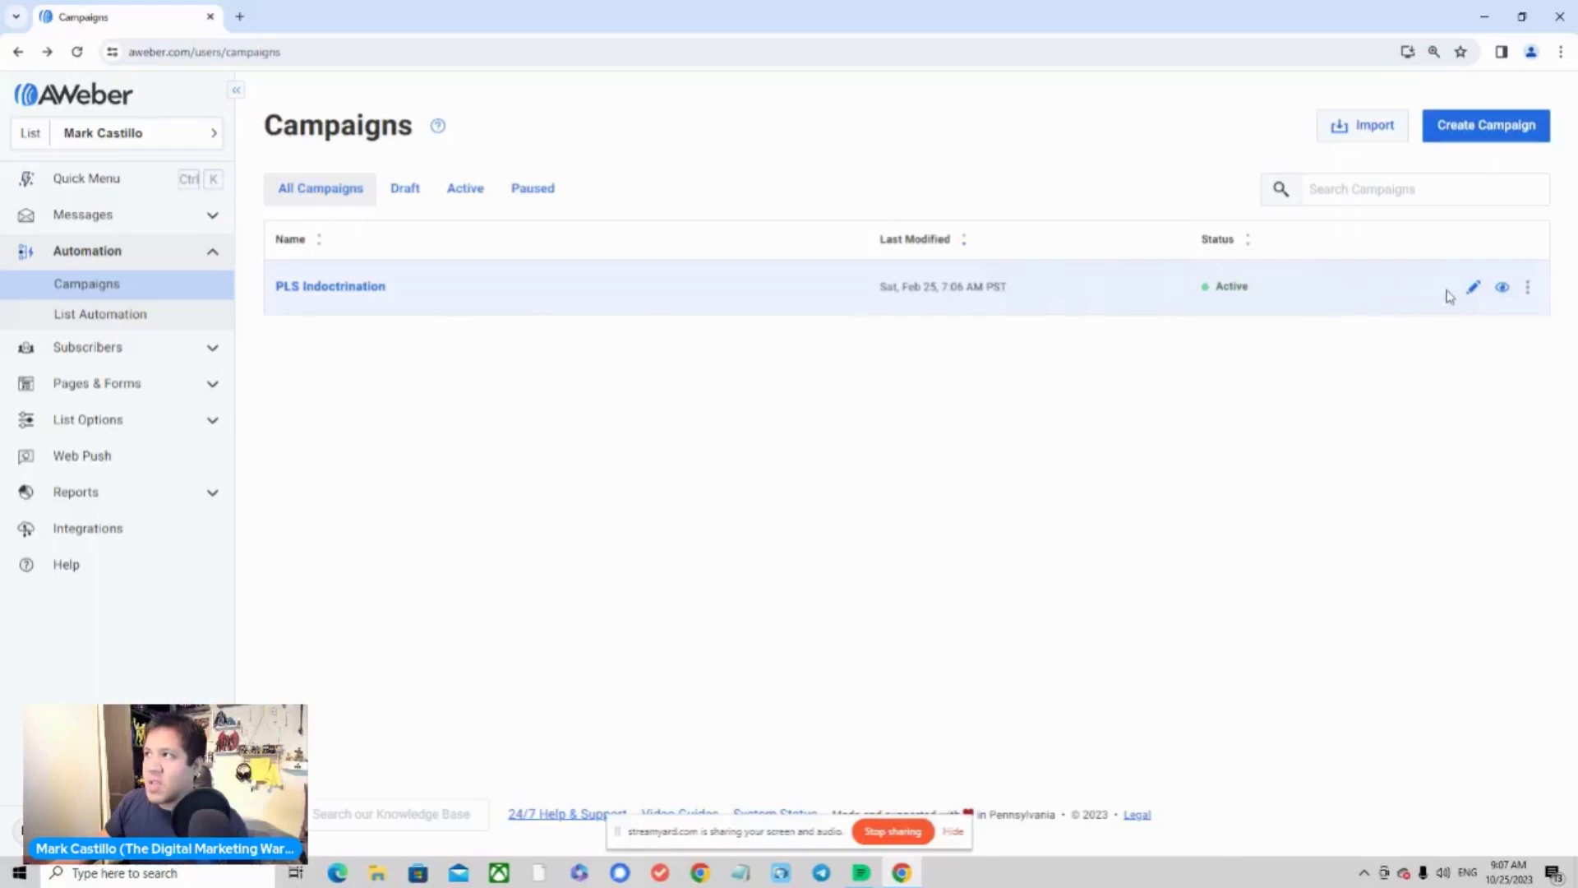
Examine the open and click rates of the "PLS Indoctrination" campaign messages, then reopen its editor and exit without saving
left_click(1502, 292)
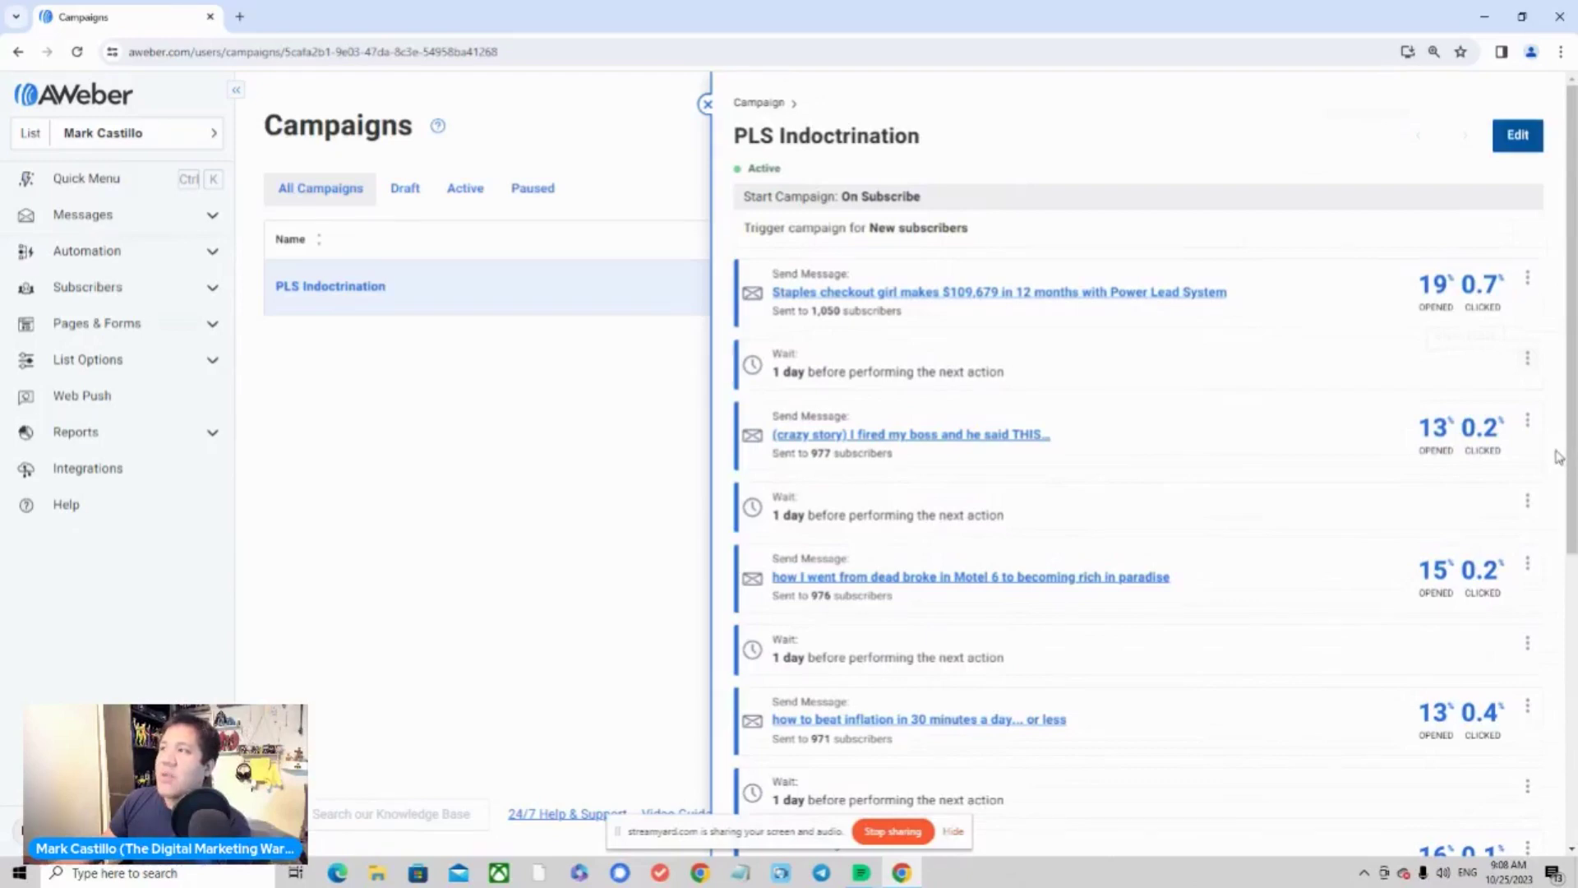
scroll(1546, 462, "down", 3)
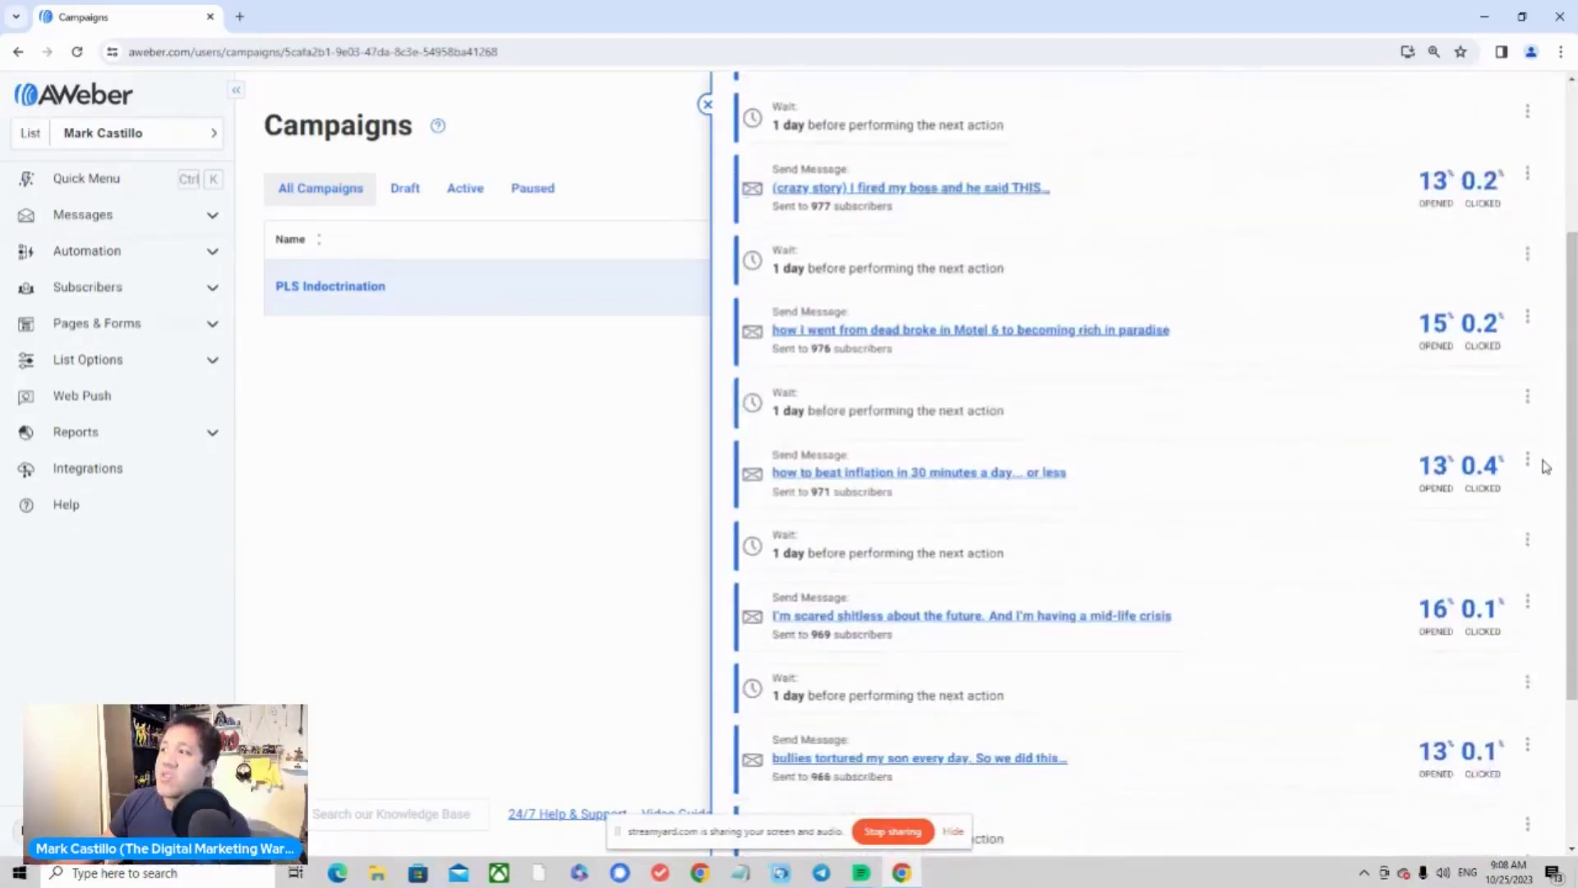
scroll(1545, 467, "down", 3)
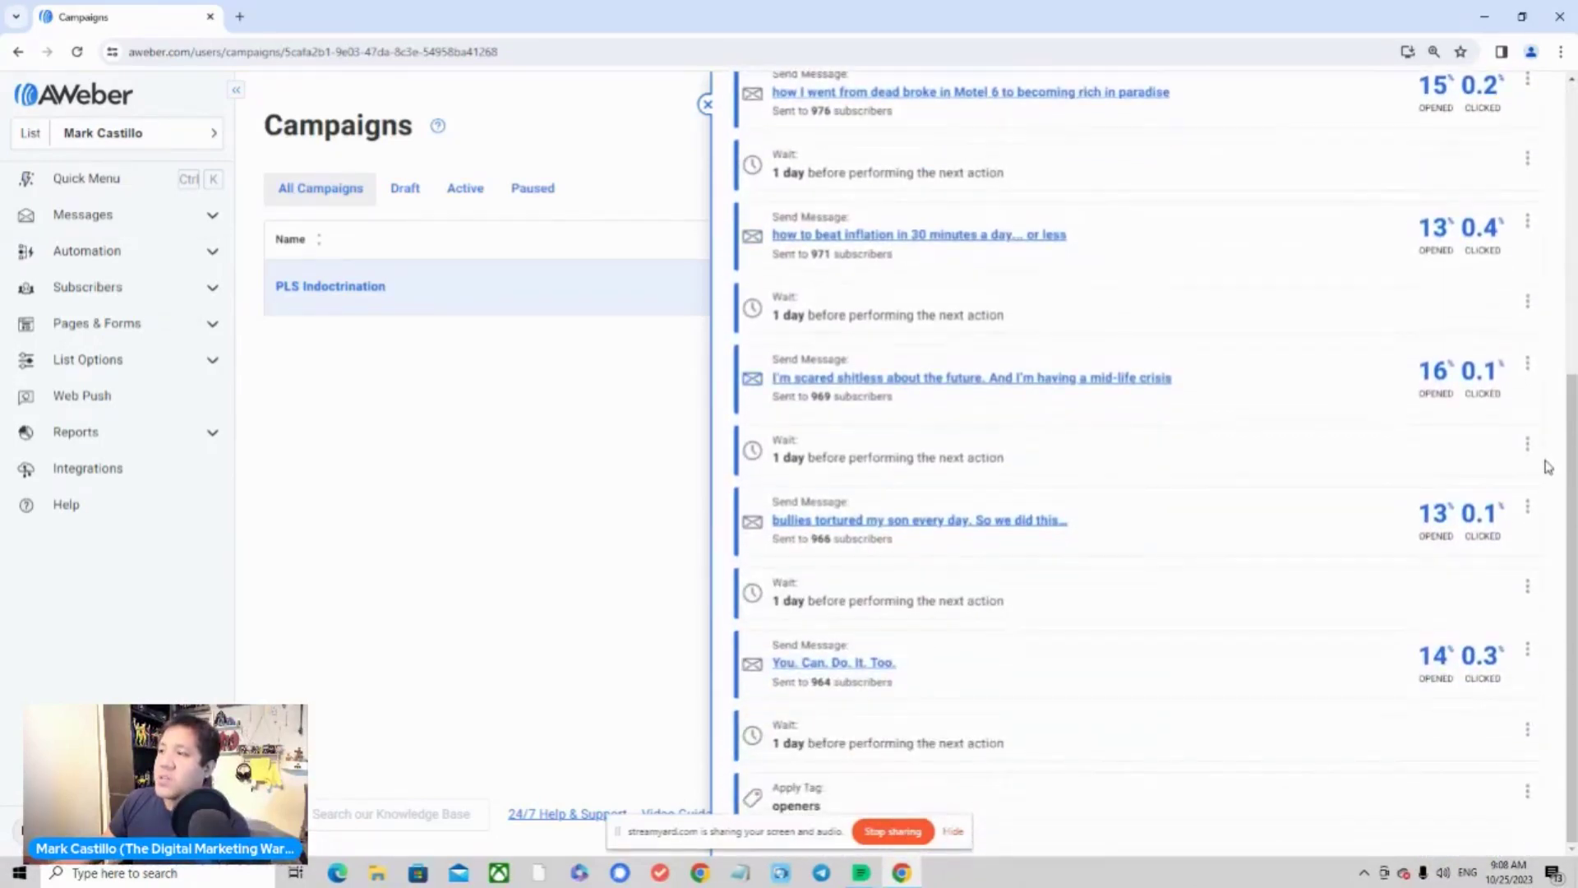
scroll(1549, 466, "up", 6)
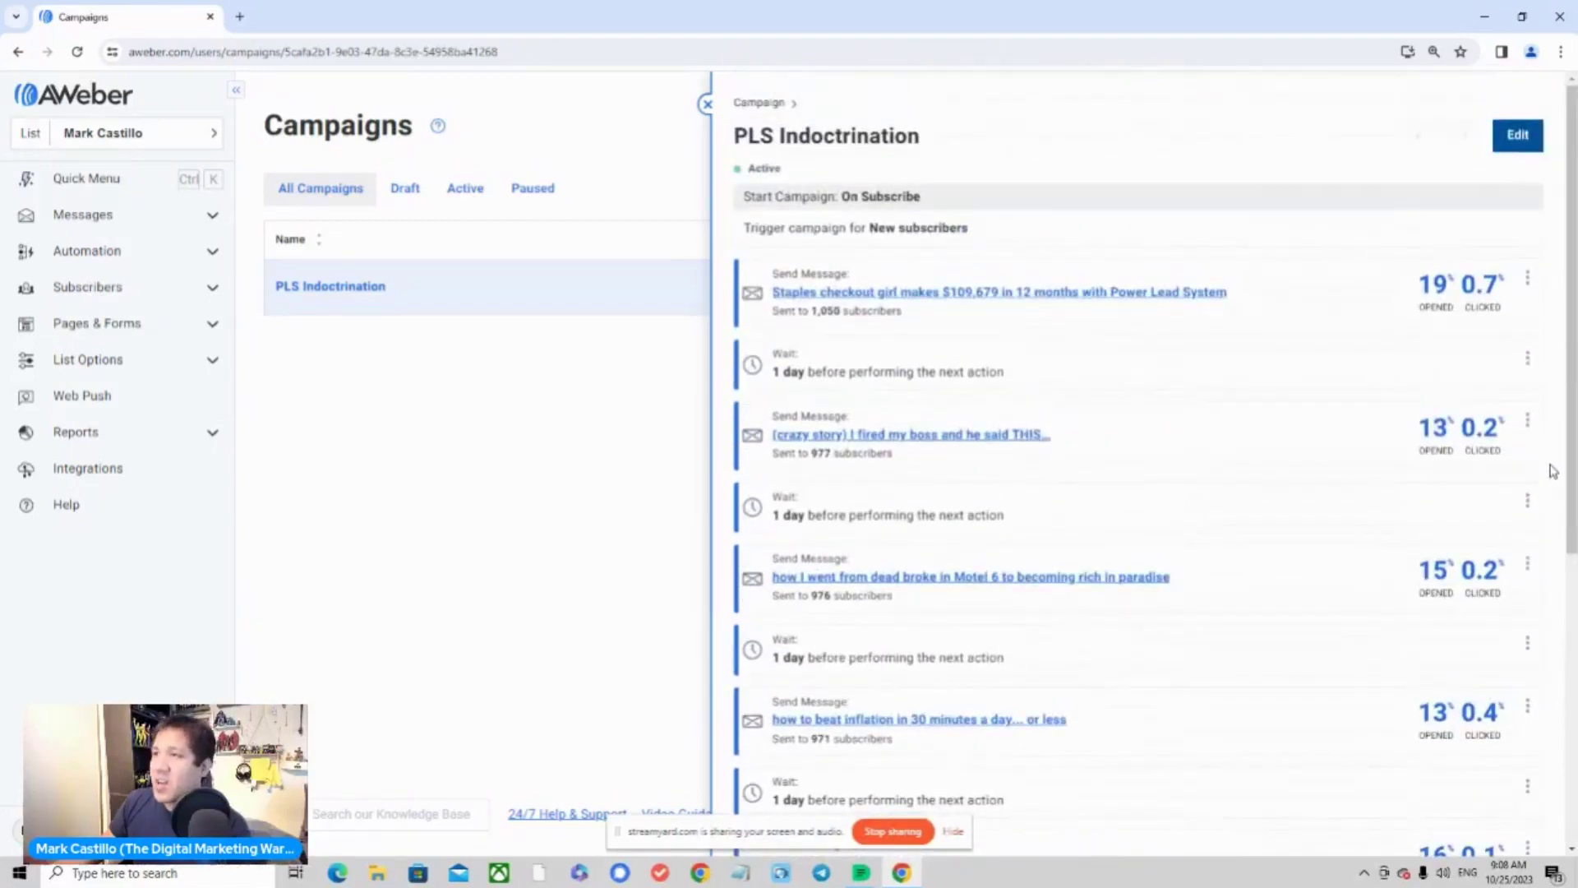
scroll(1553, 471, "down", 6)
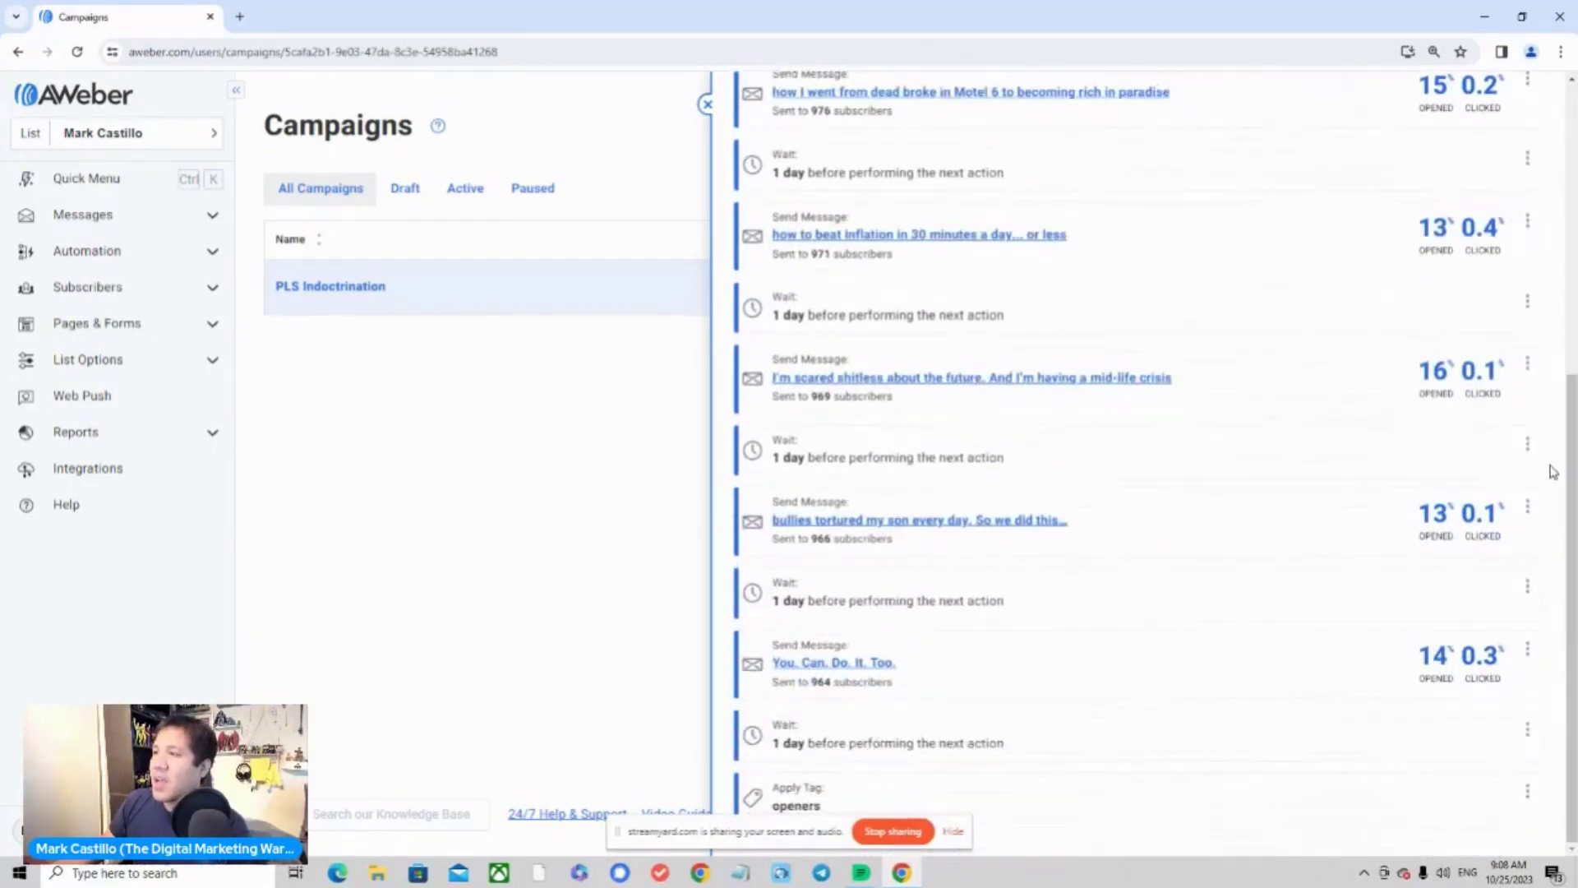
scroll(1553, 471, "up", 6)
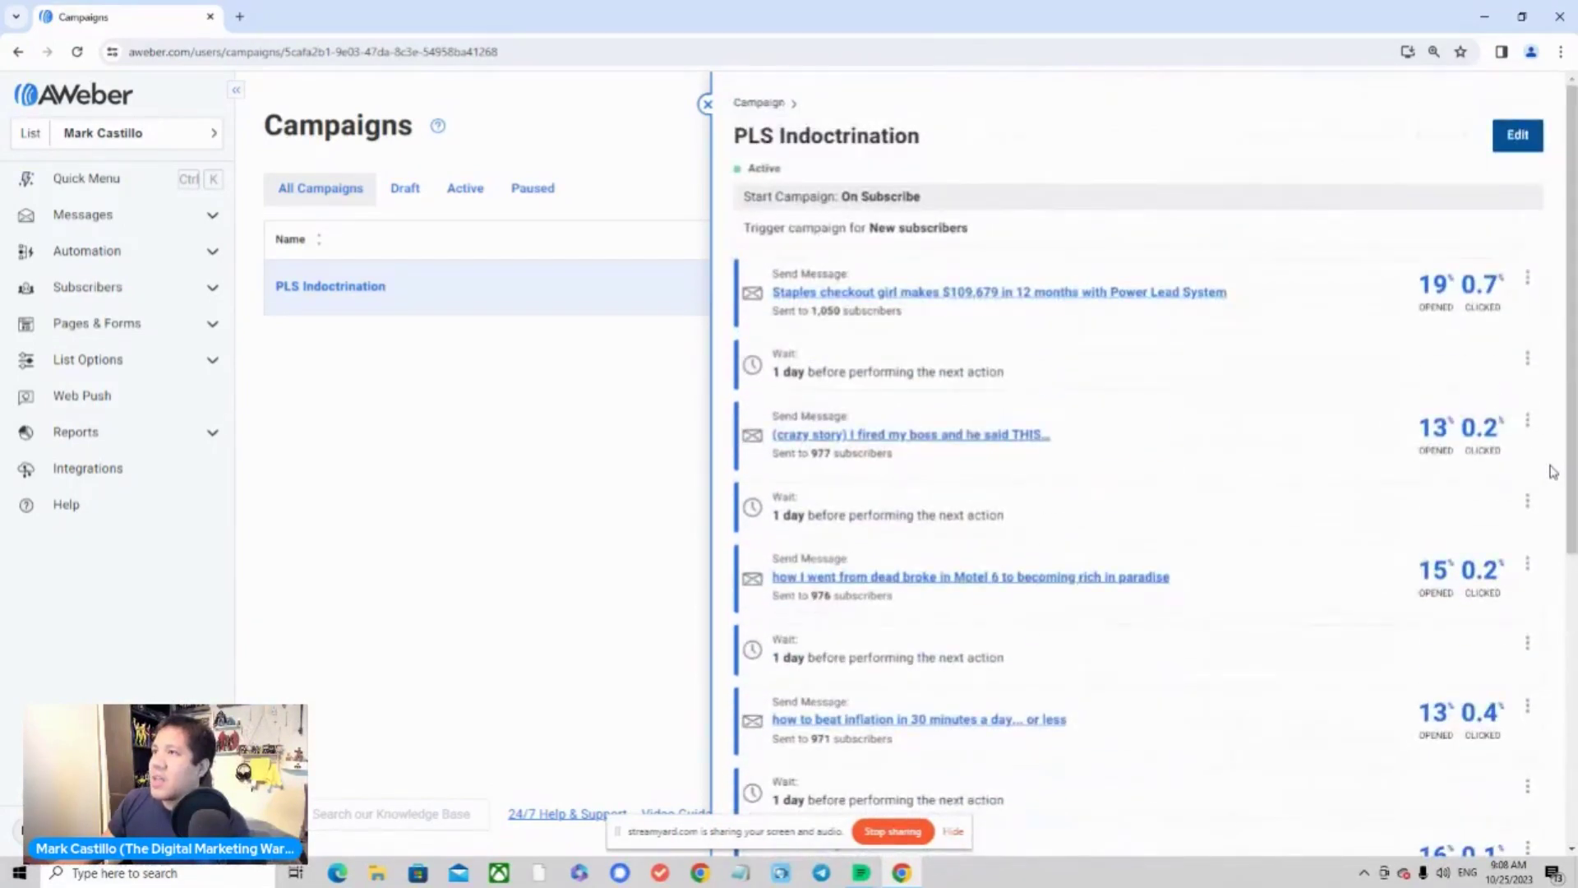
left_click(541, 530)
left_click(370, 288)
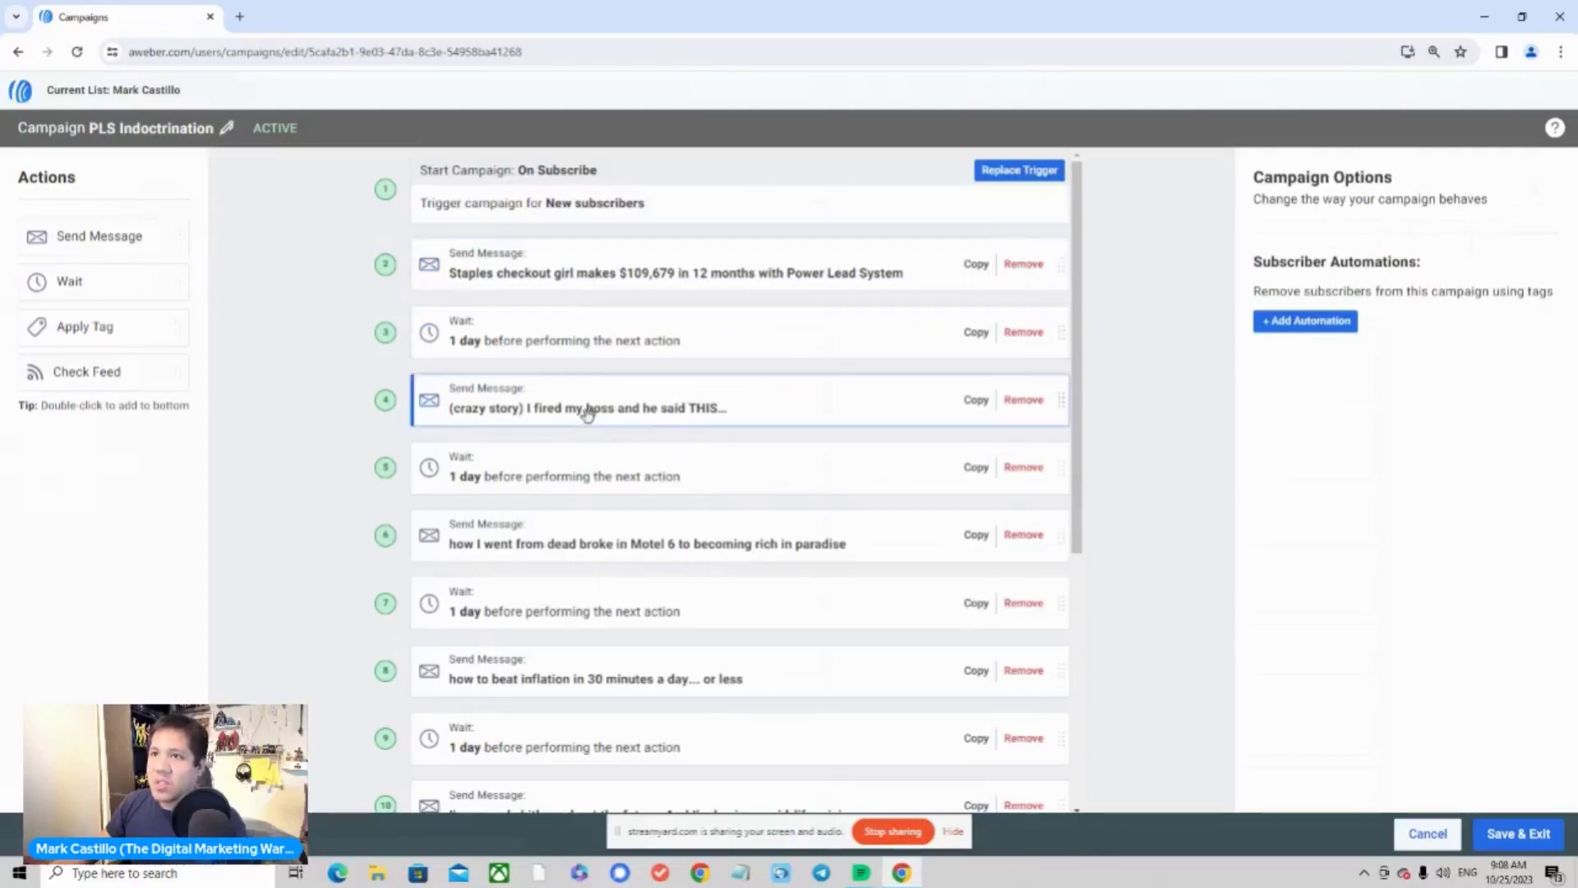
left_click(1428, 834)
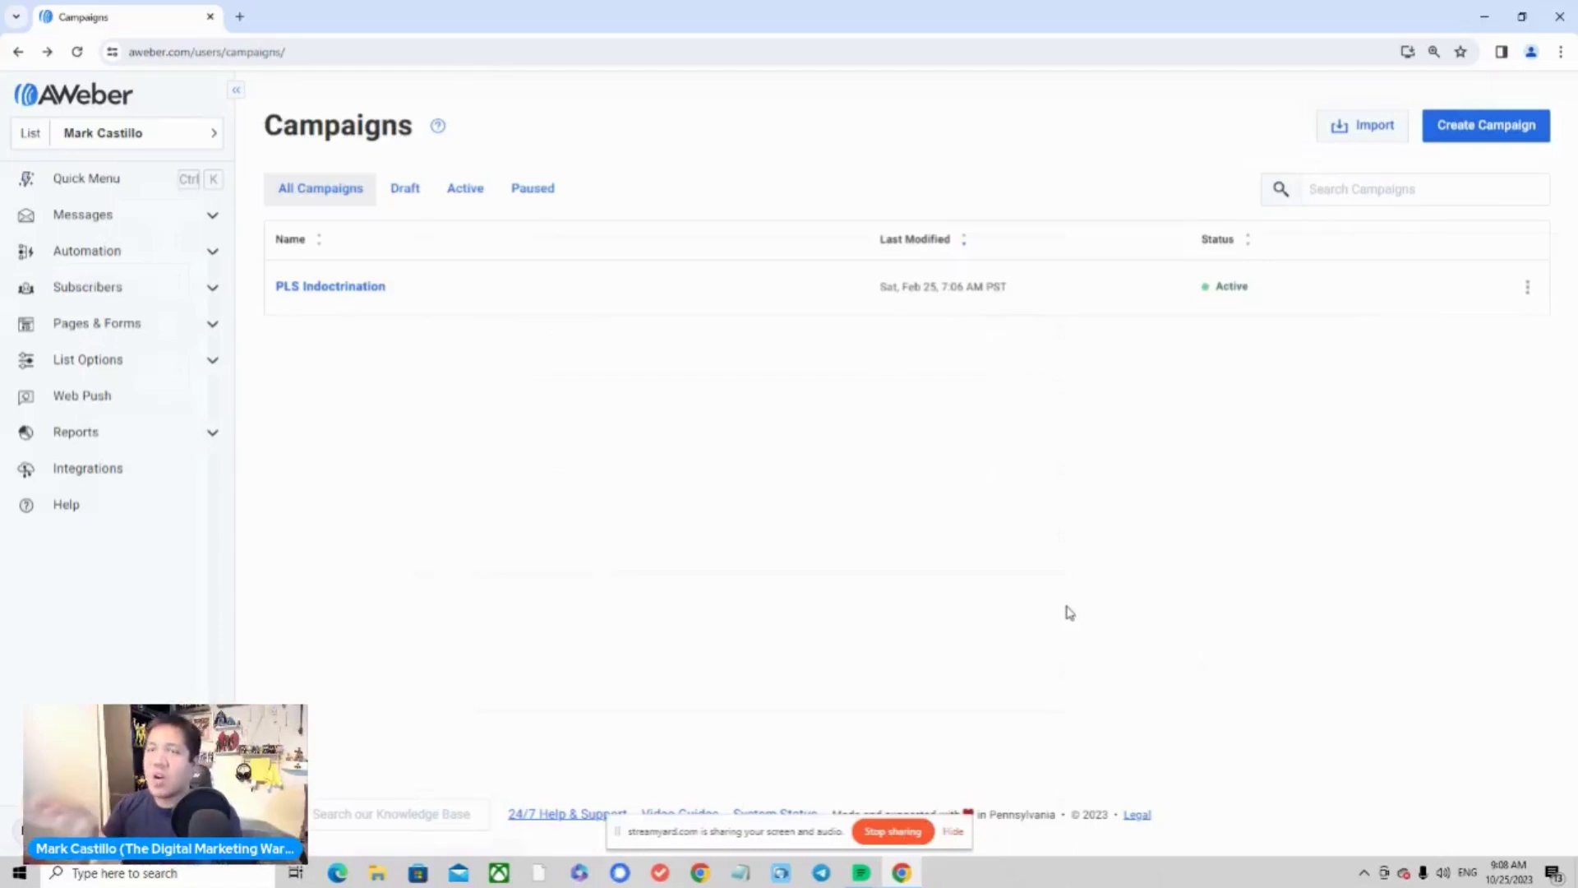
Check the list automation entry and the Subscribers page, then open the Add Subscribers page
left_click(211, 253)
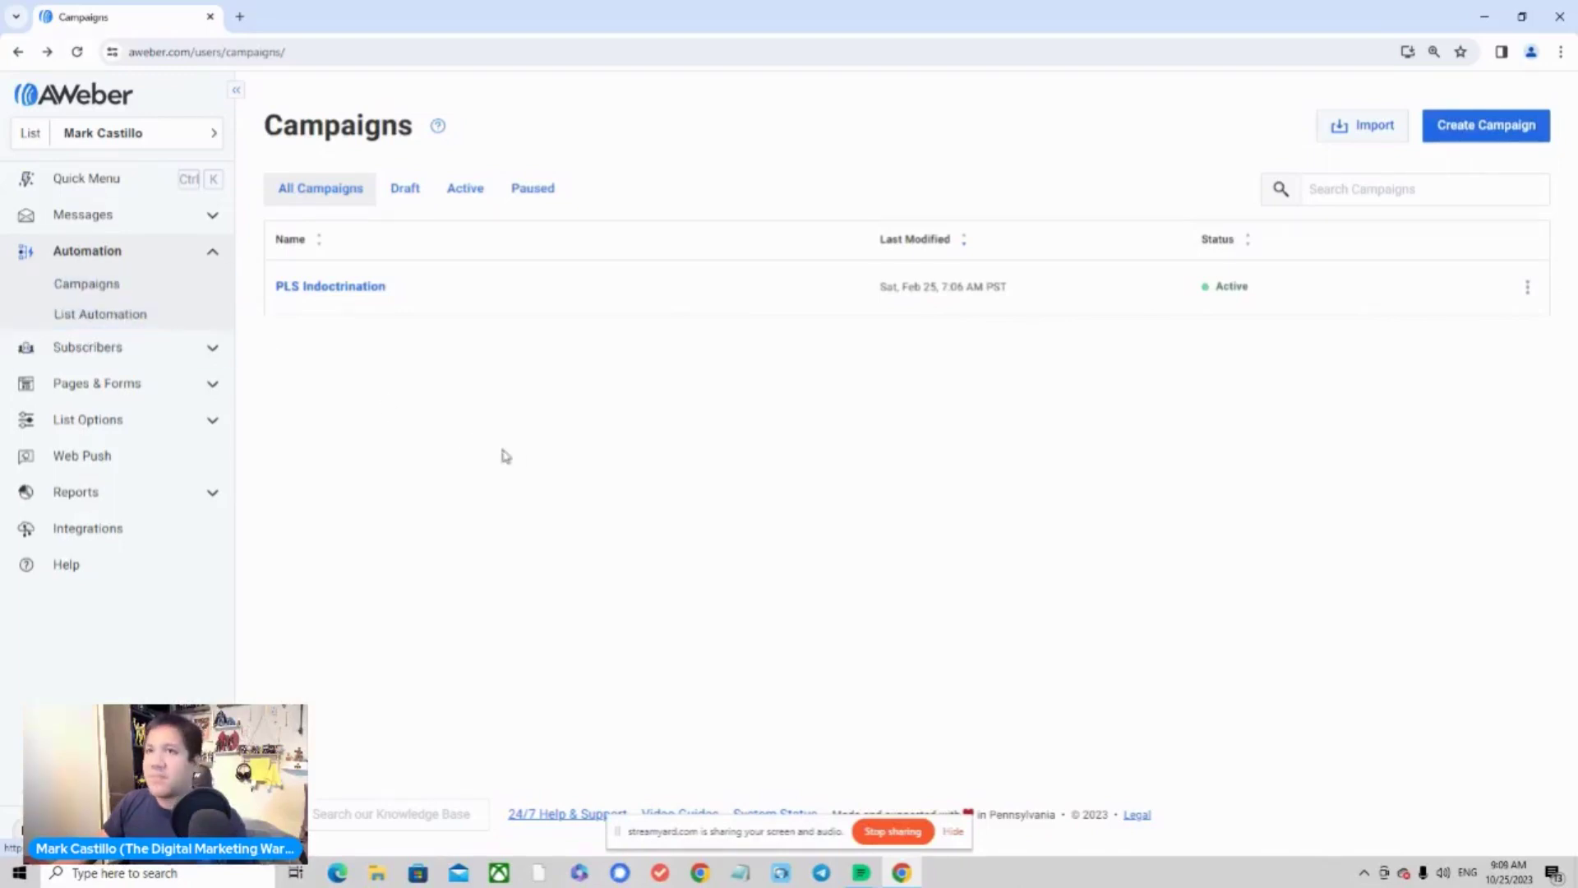
left_click(212, 355)
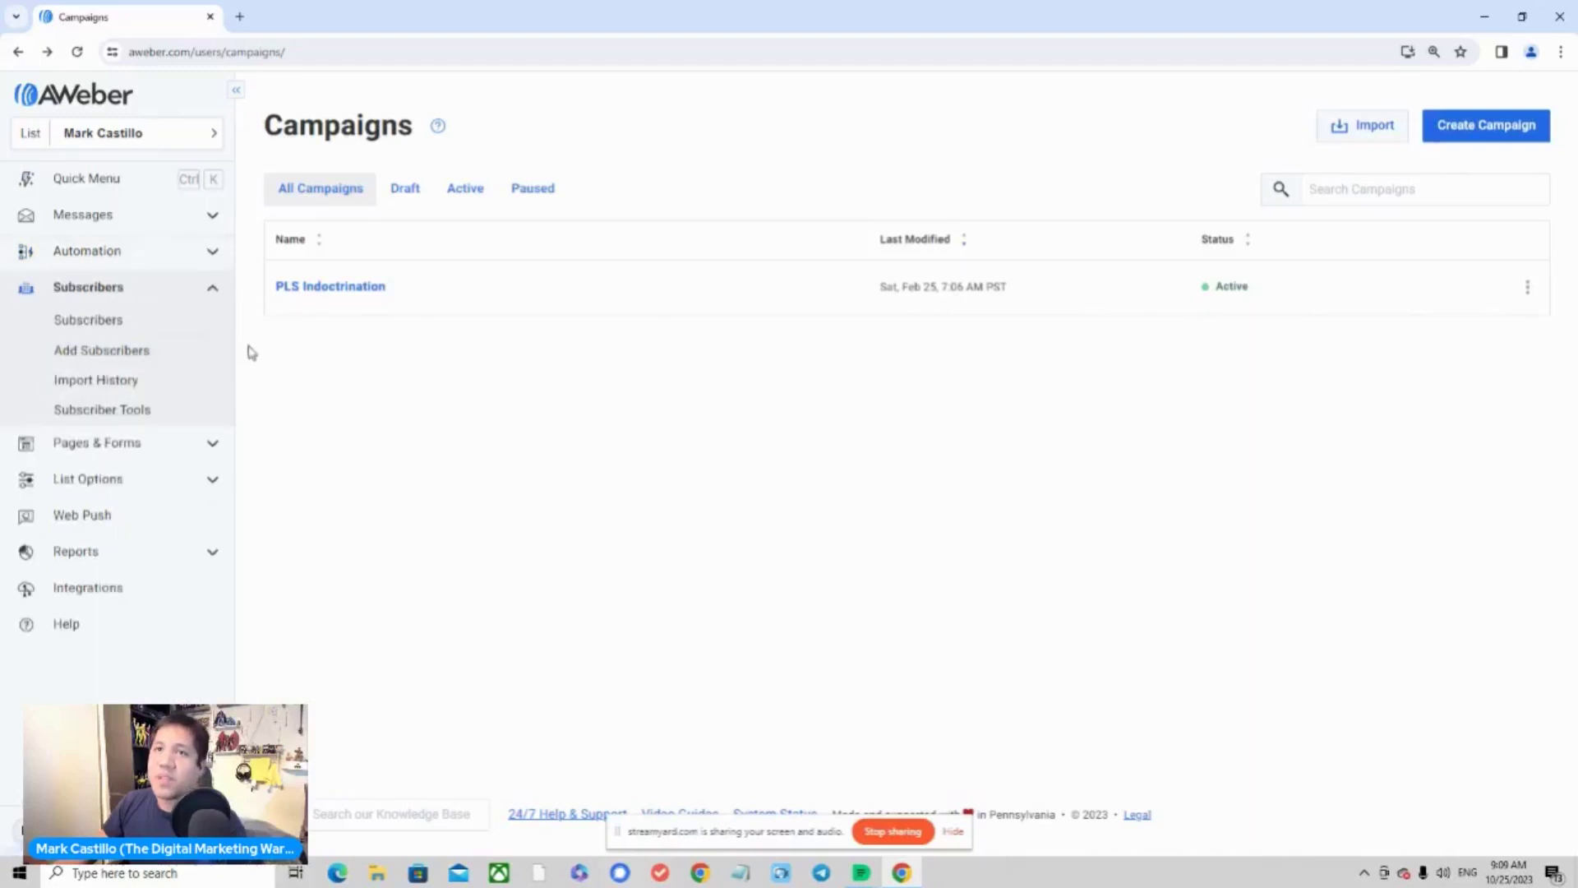
left_click(189, 327)
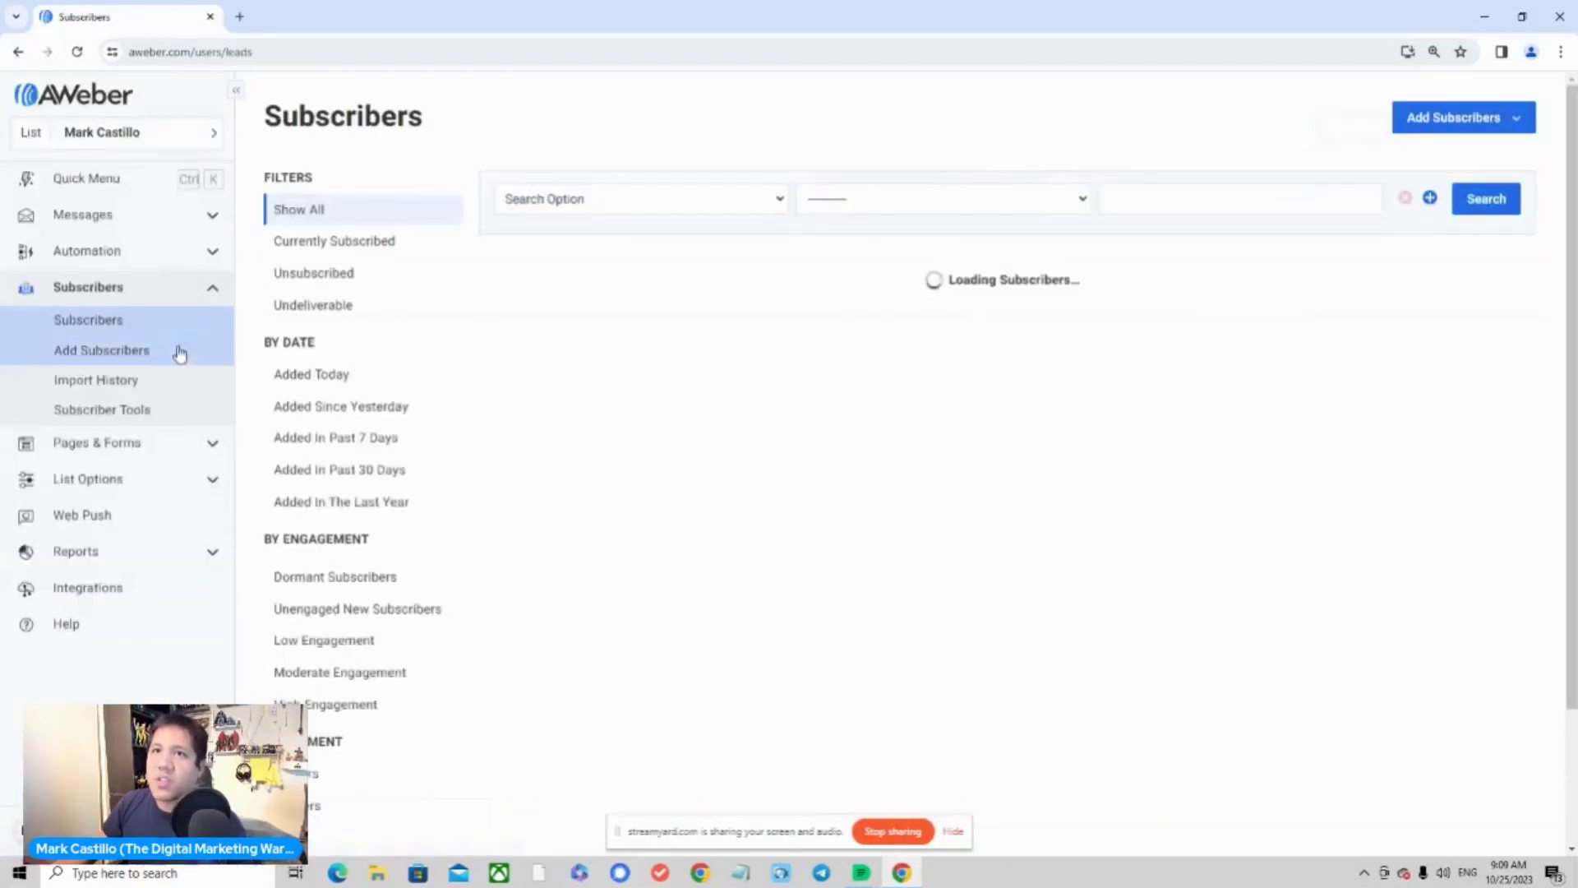
left_click(178, 353)
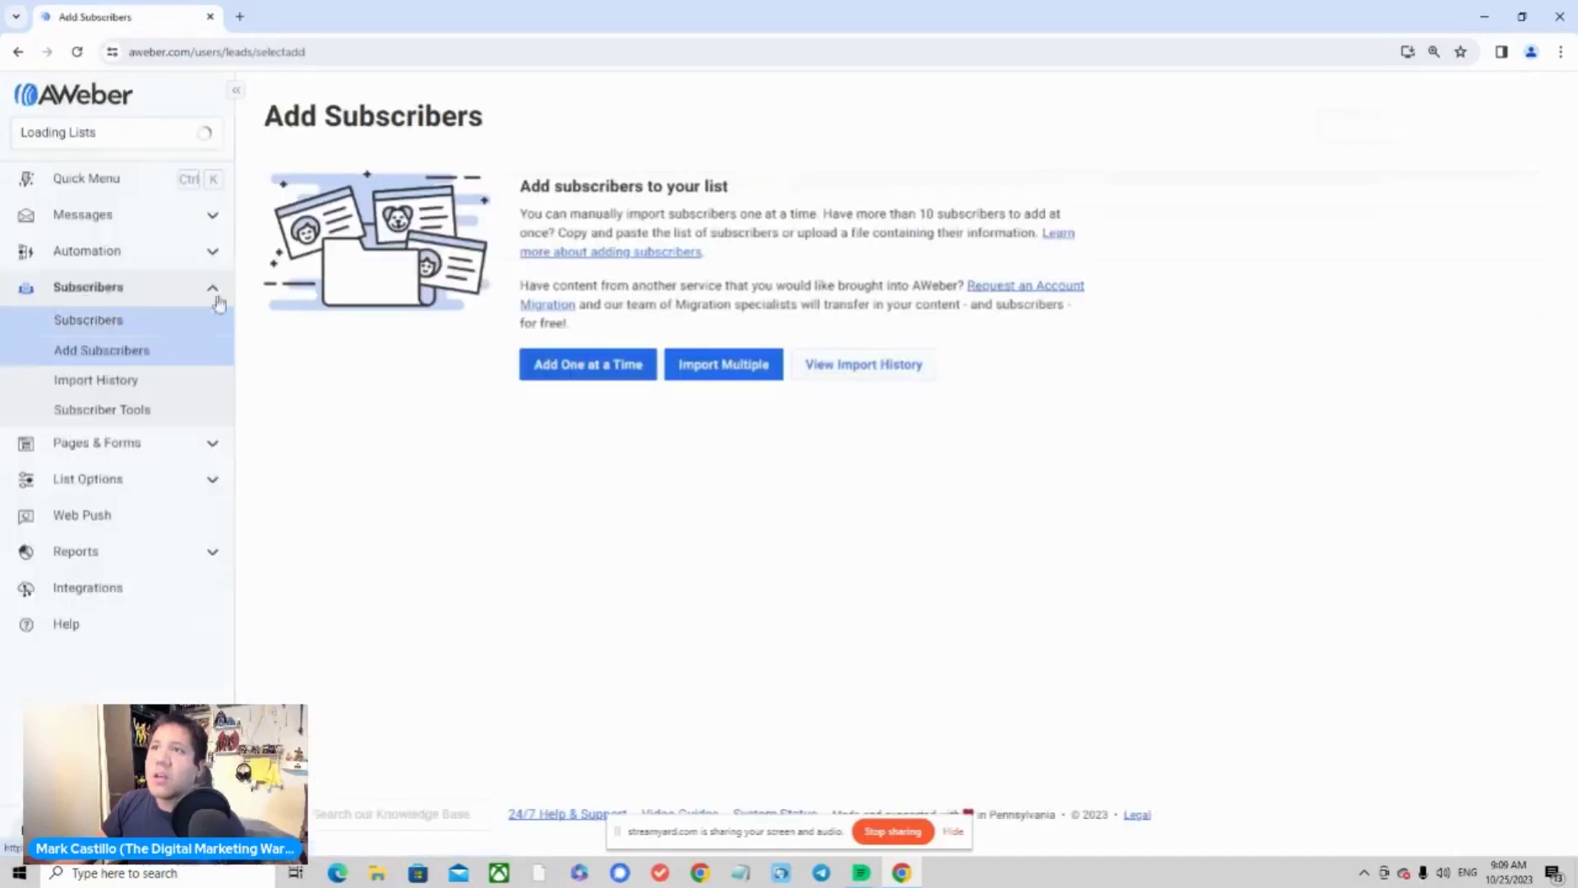
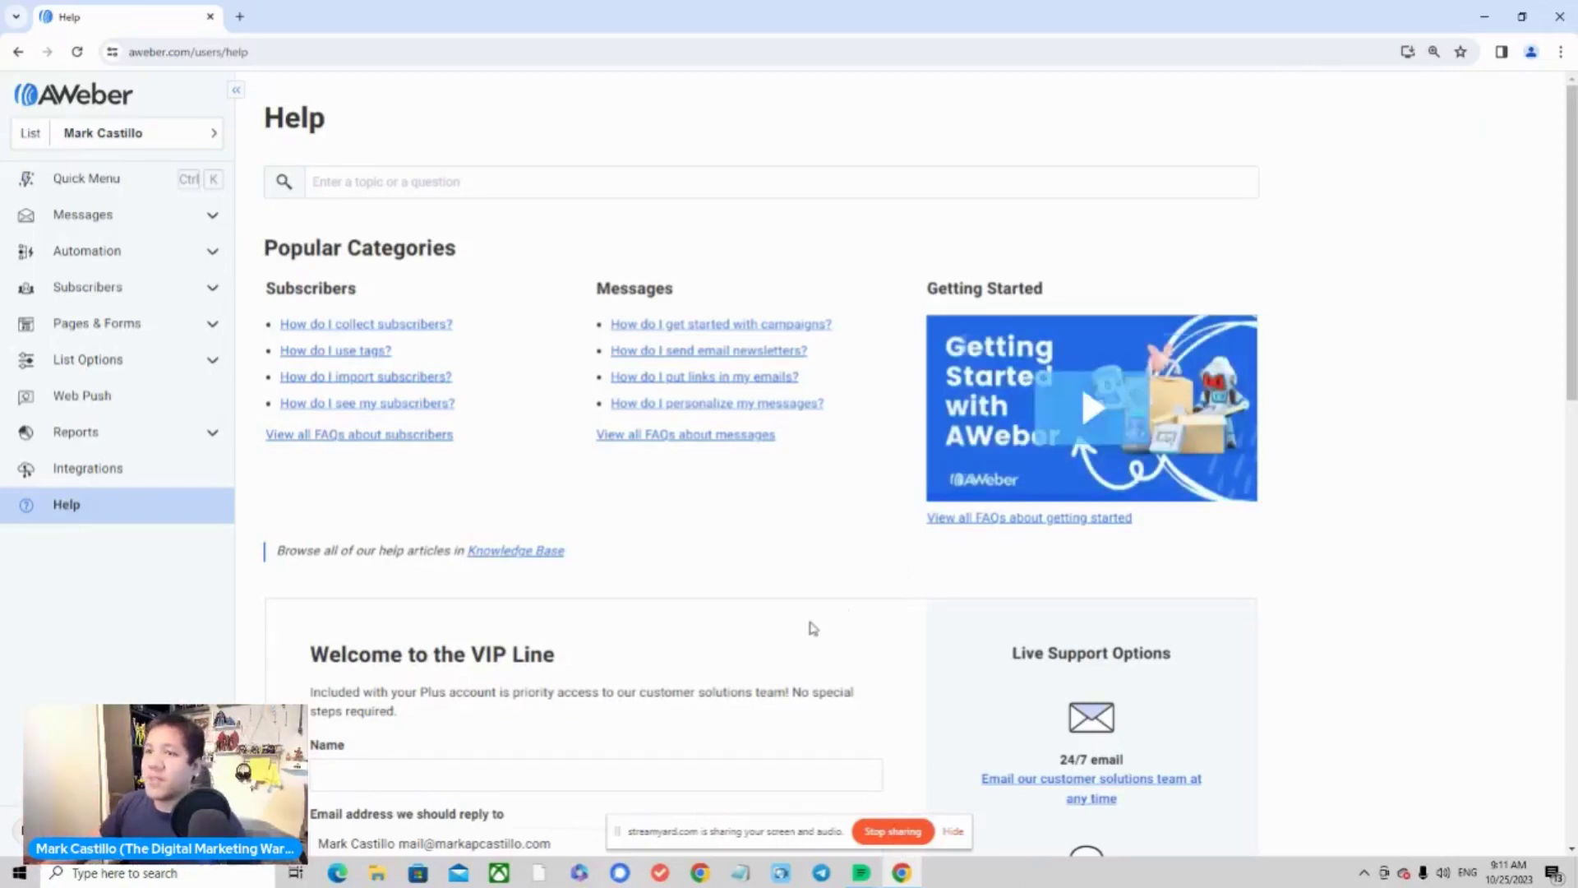
Look through the Help page for its support request form, live support options and email marketing resources
scroll(812, 627, "down", 3)
scroll(811, 627, "down", 3)
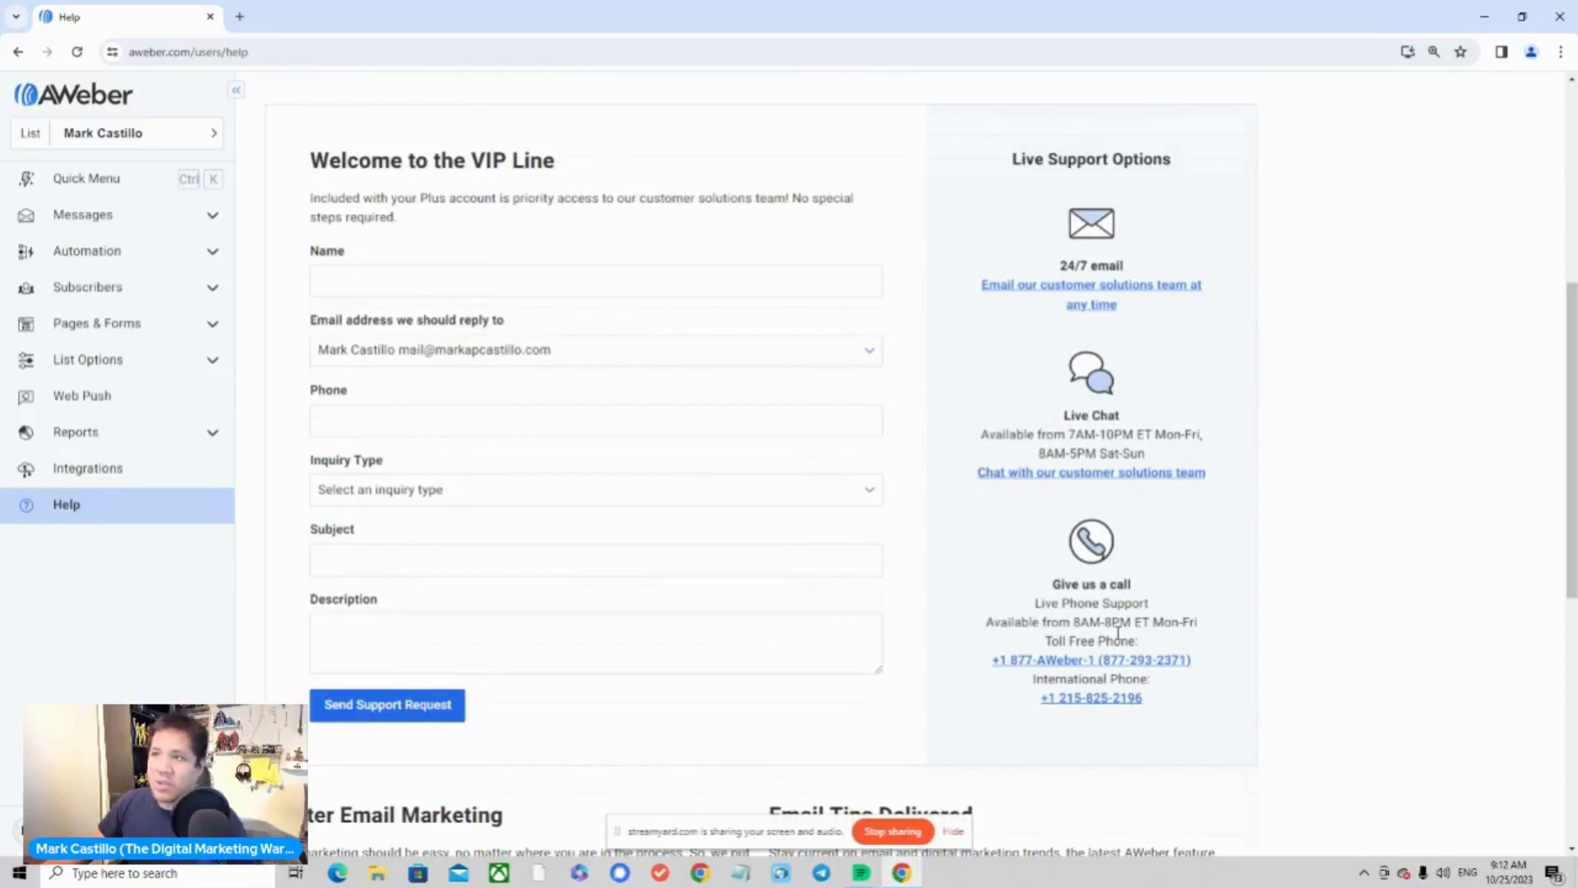
scroll(1118, 633, "down", 5)
scroll(1120, 639, "down", 2)
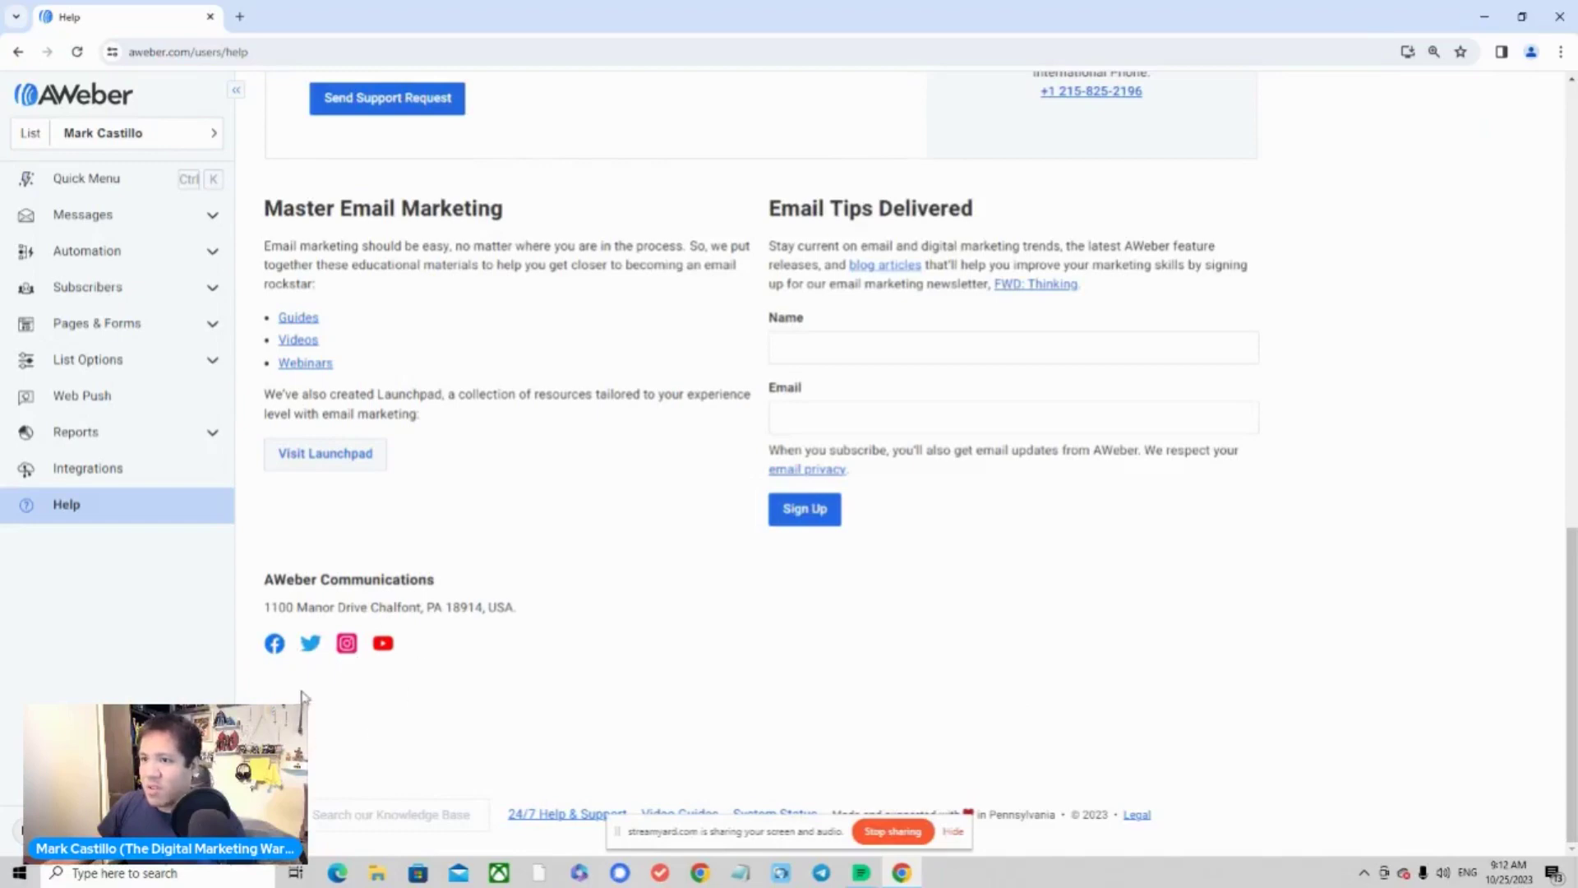
scroll(666, 686, "up", 10)
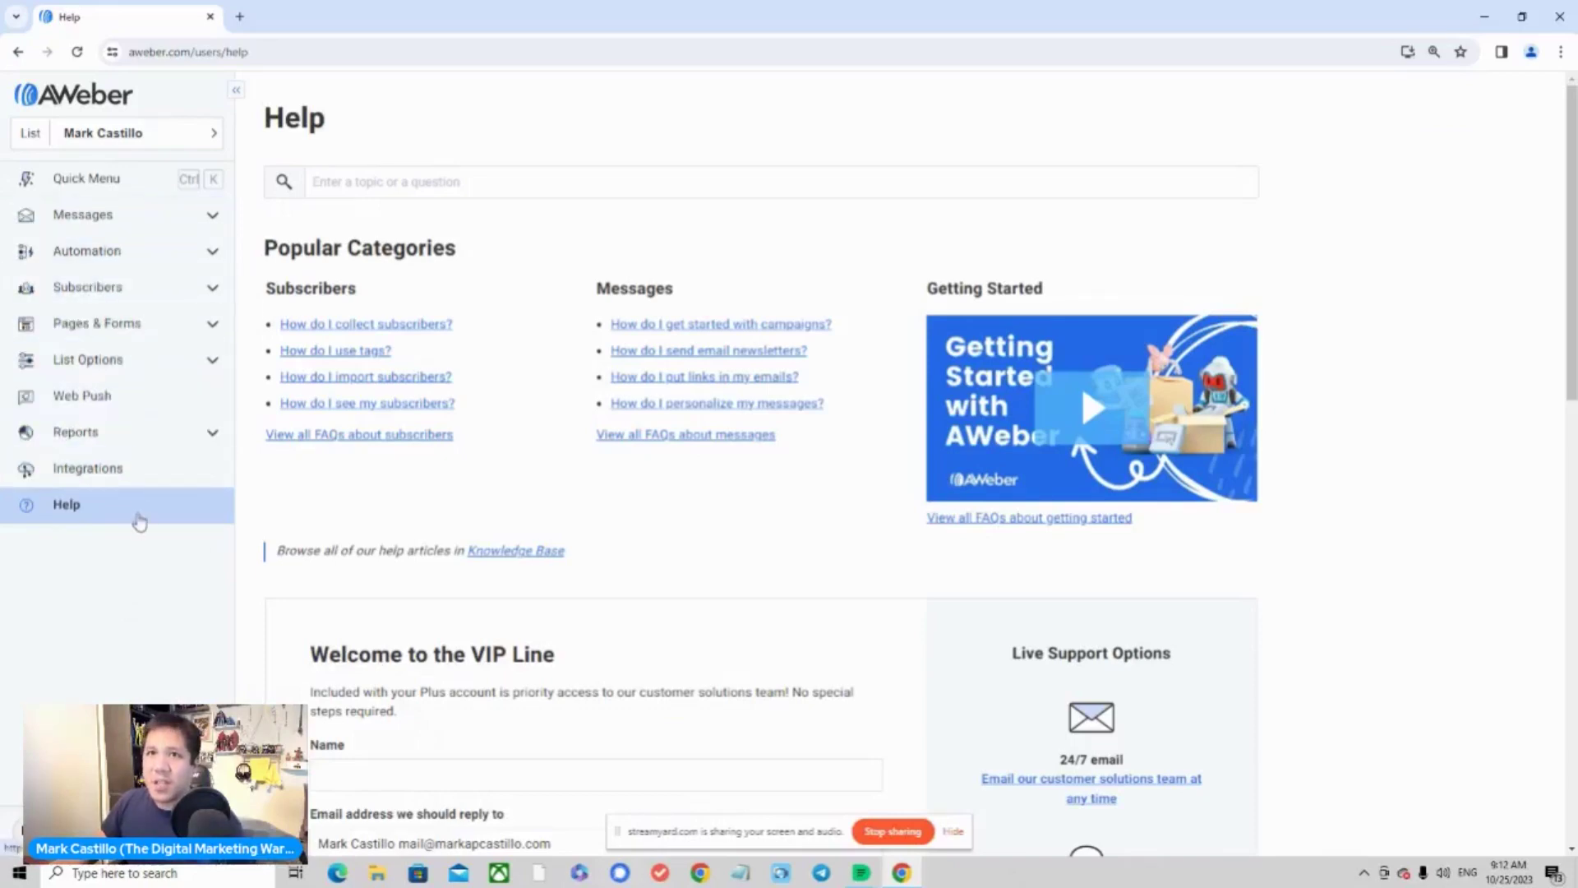
Look through the Quick Menu's quick actions for messages, campaigns, subscribers, landing pages, sign up forms and account management, including billing
left_click(135, 182)
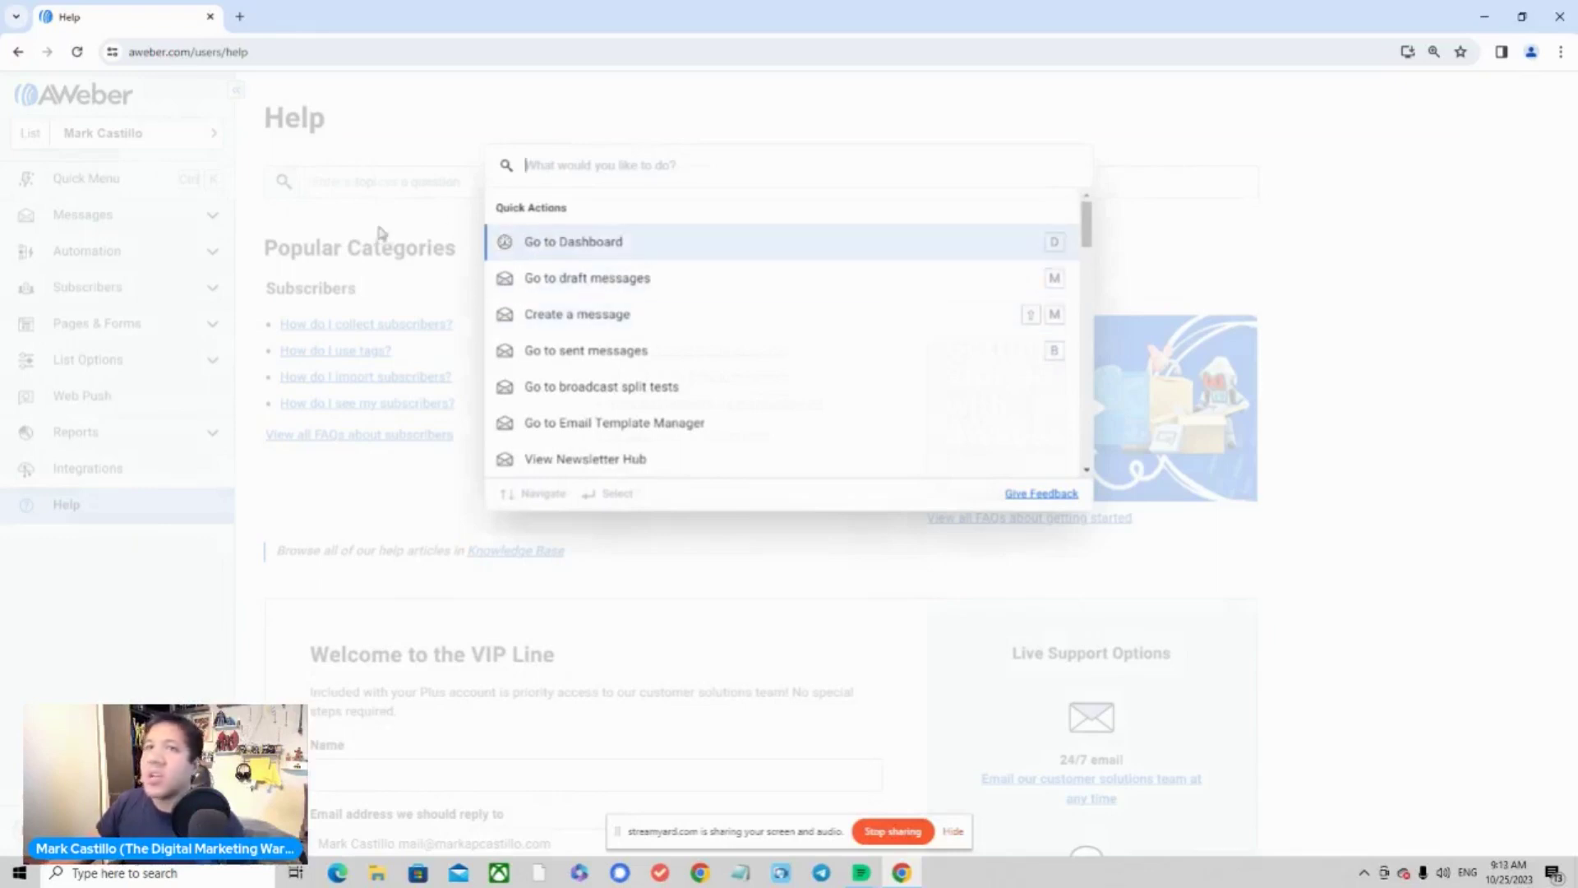
scroll(859, 382, "down", 3)
scroll(860, 382, "down", 6)
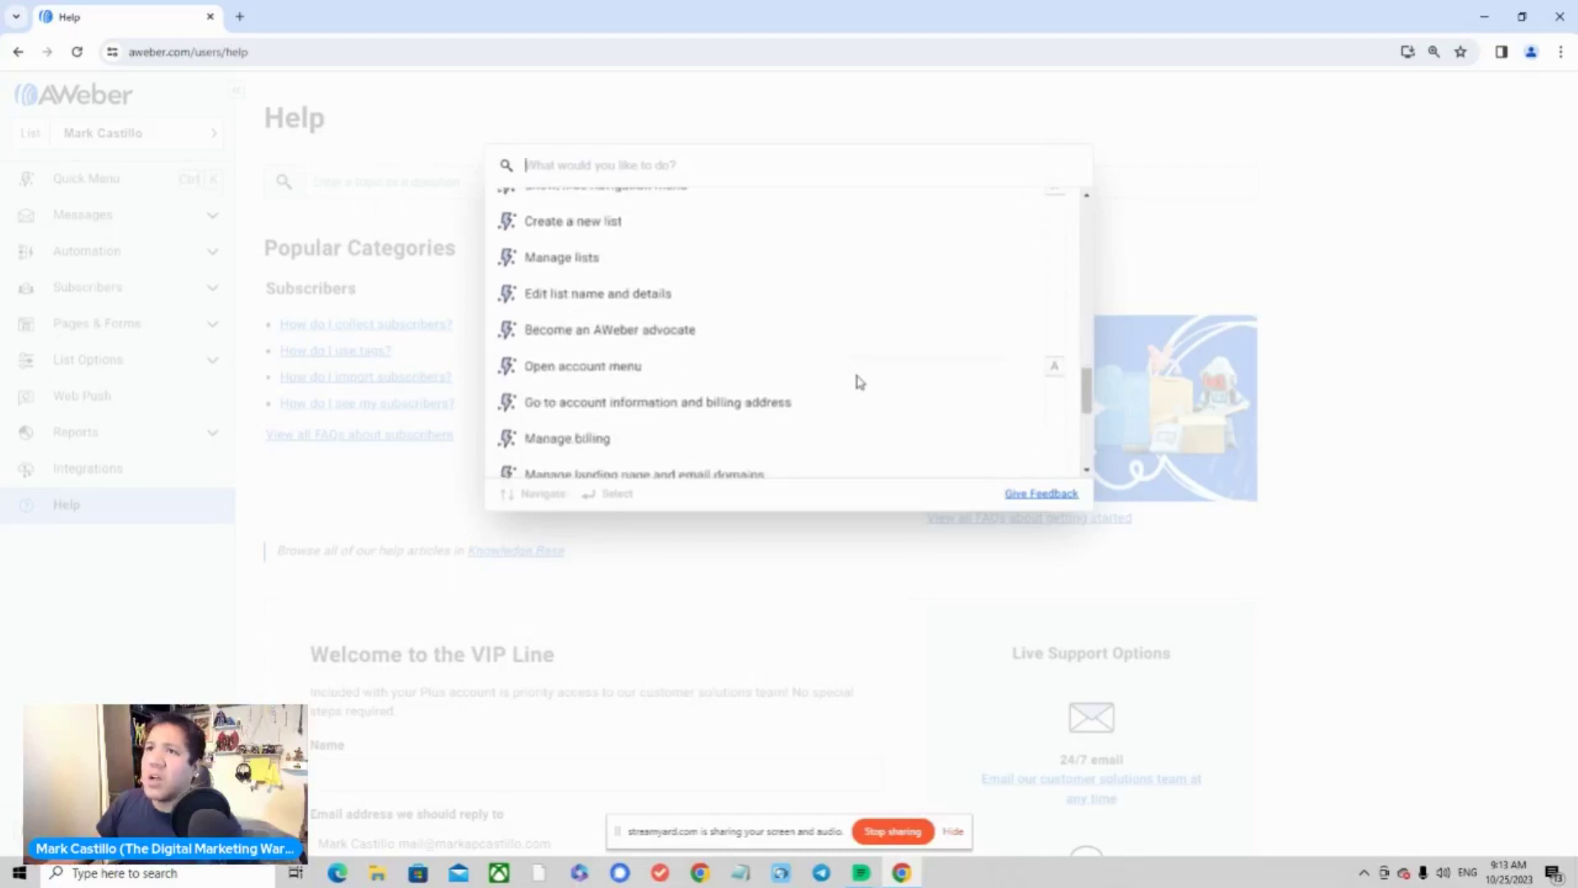
scroll(860, 383, "down", 2)
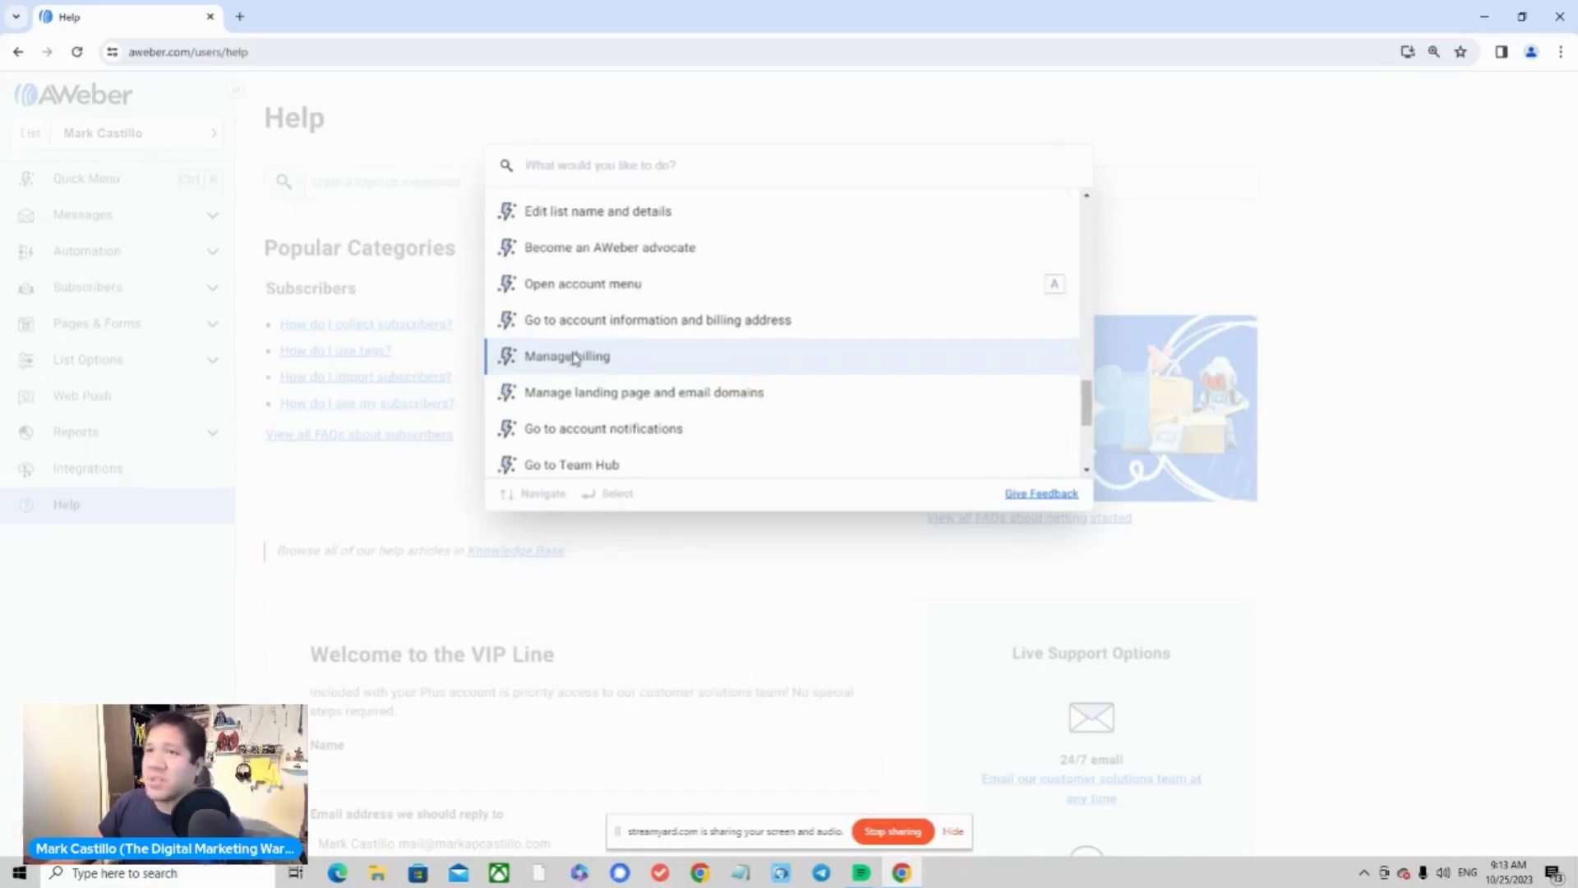
scroll(662, 386, "up", 10)
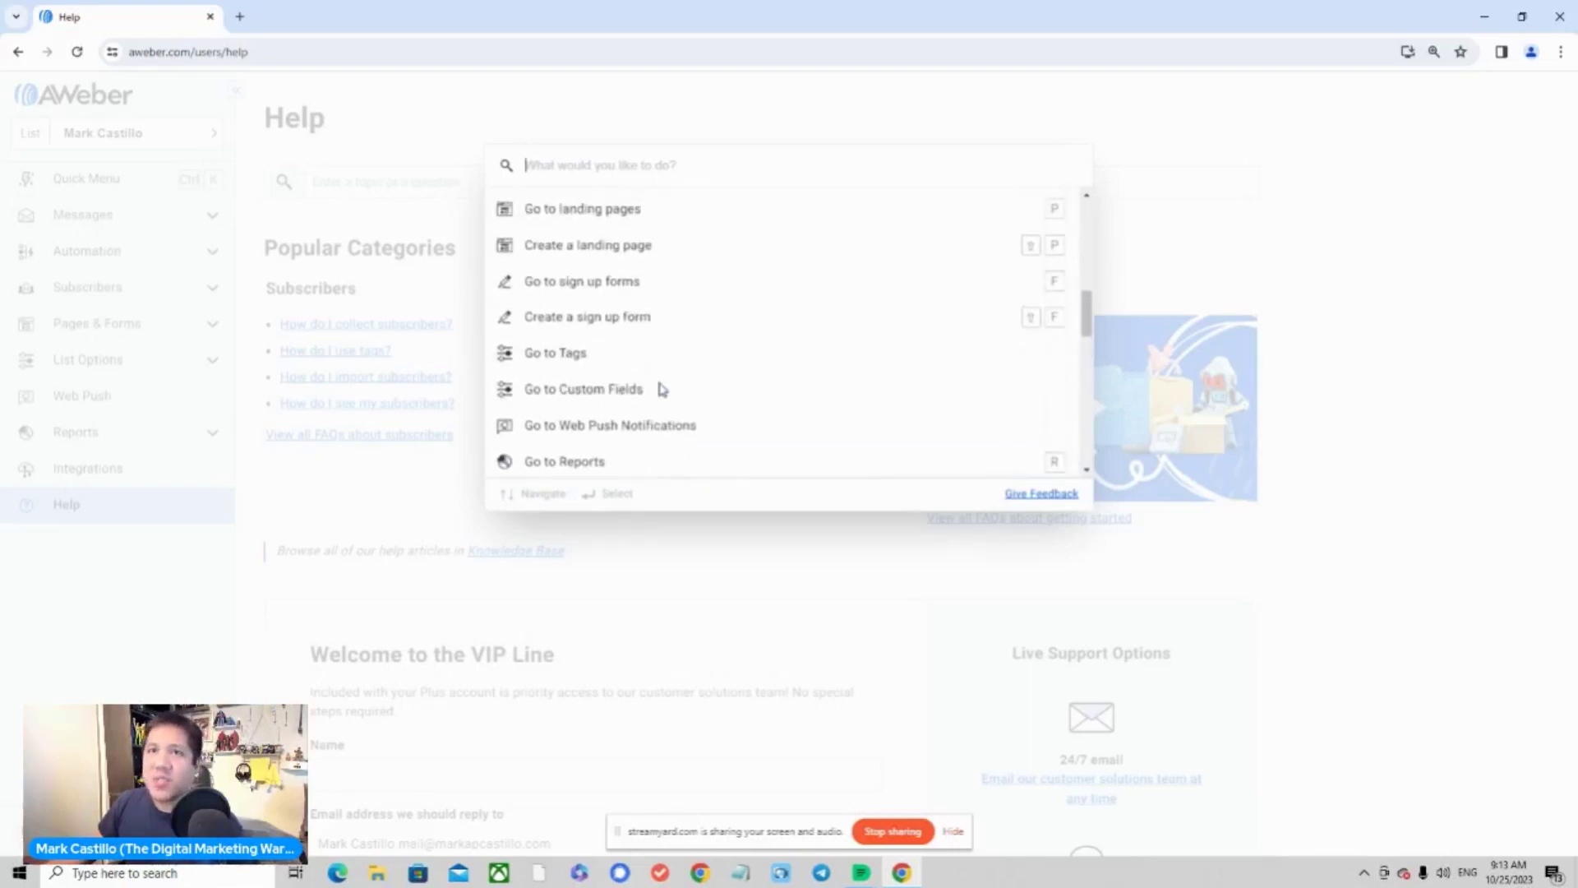
scroll(662, 386, "up", 8)
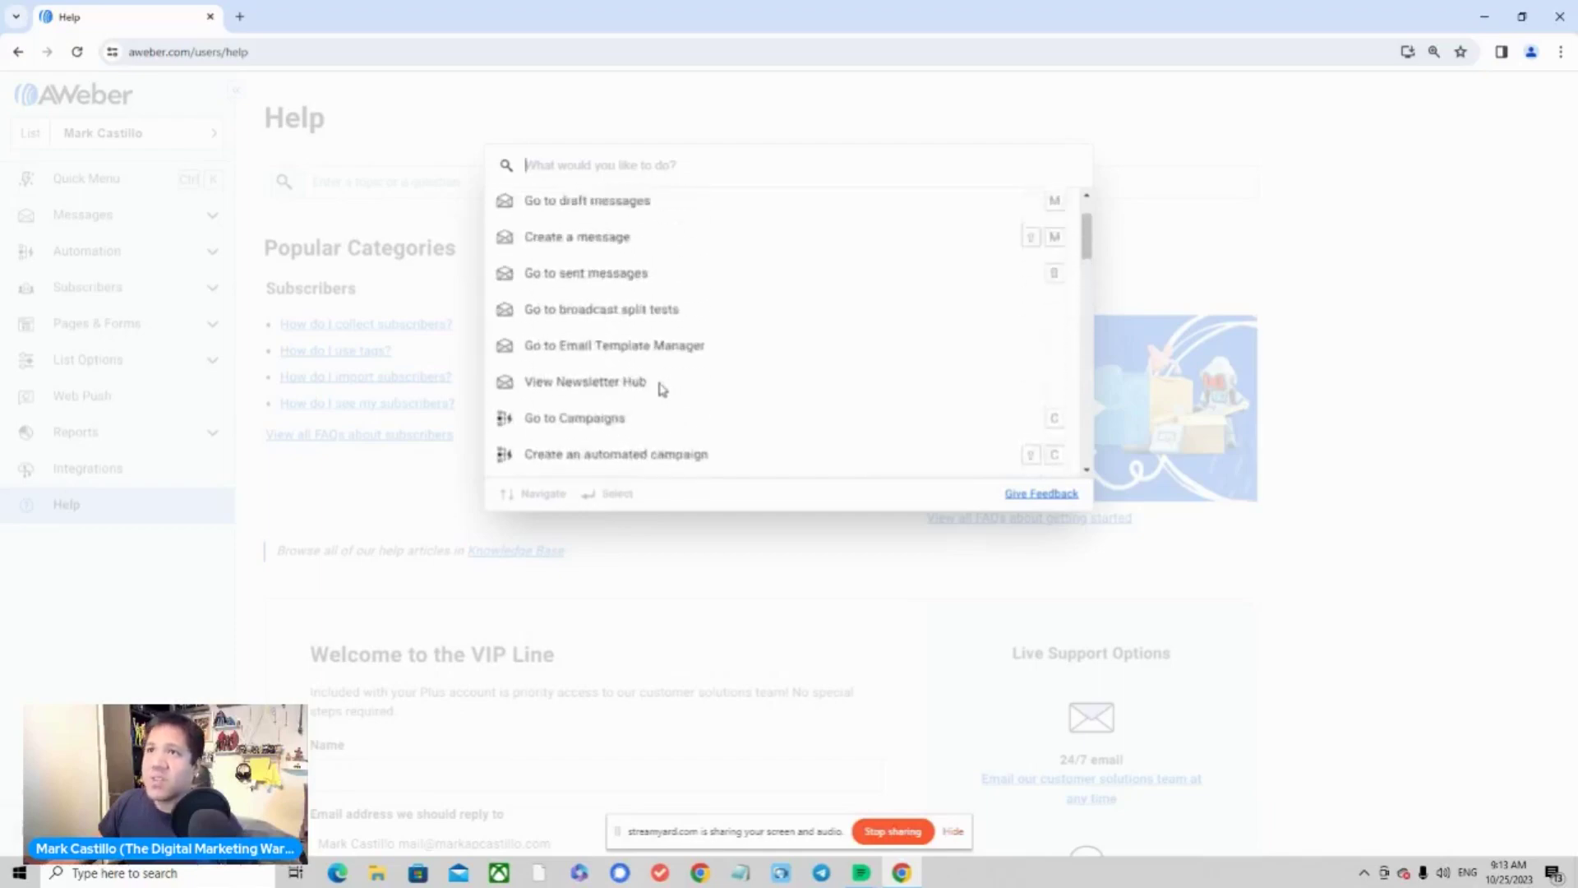
left_click(72, 688)
left_click(148, 179)
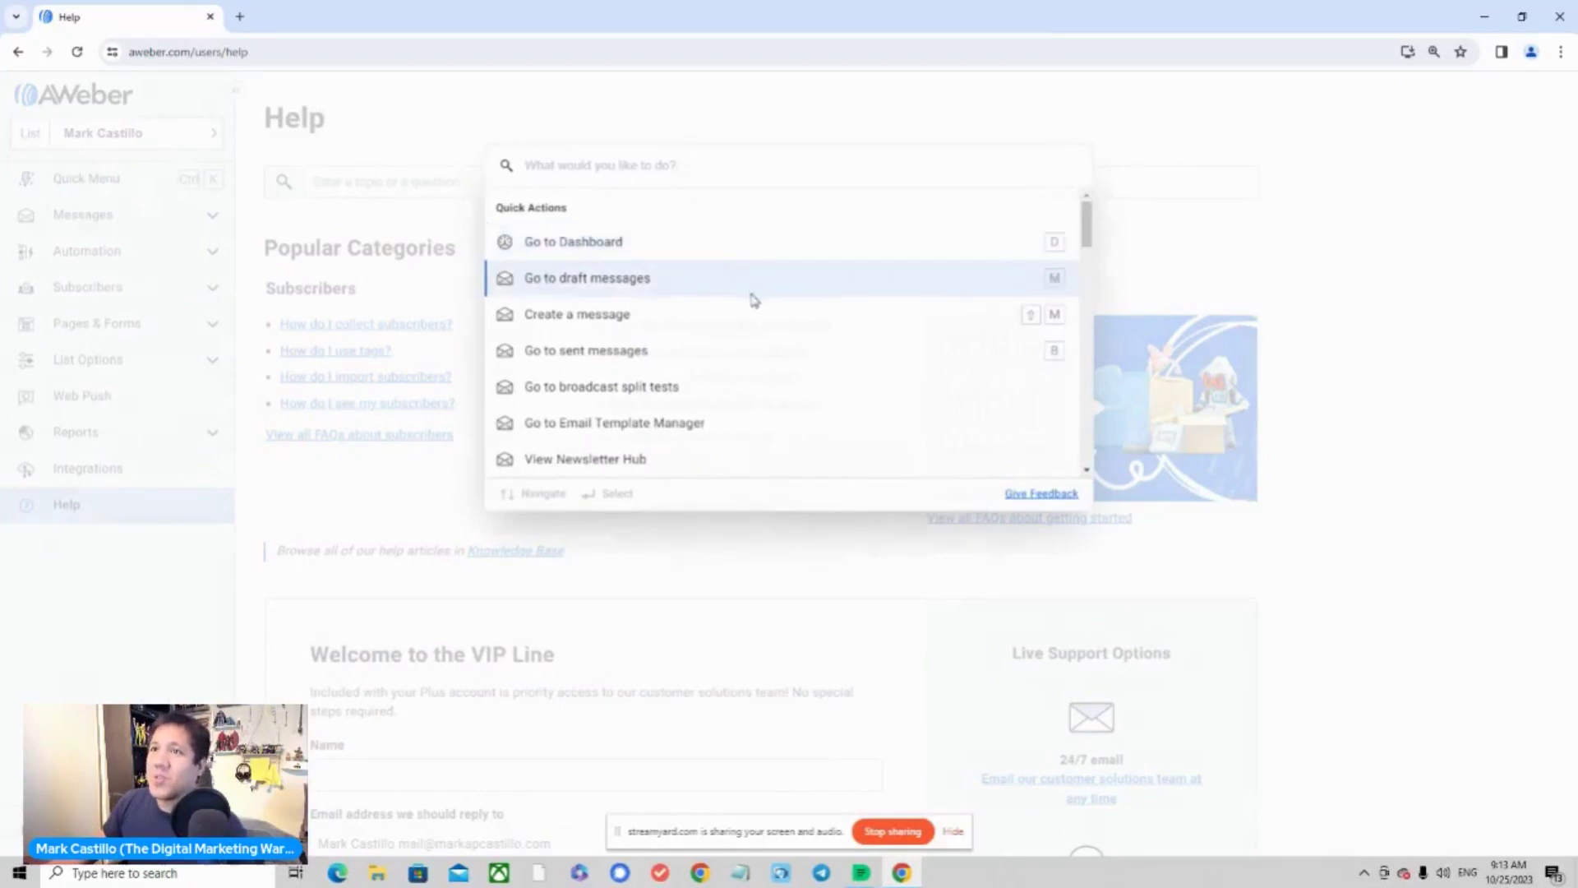
scroll(763, 428, "down", 2)
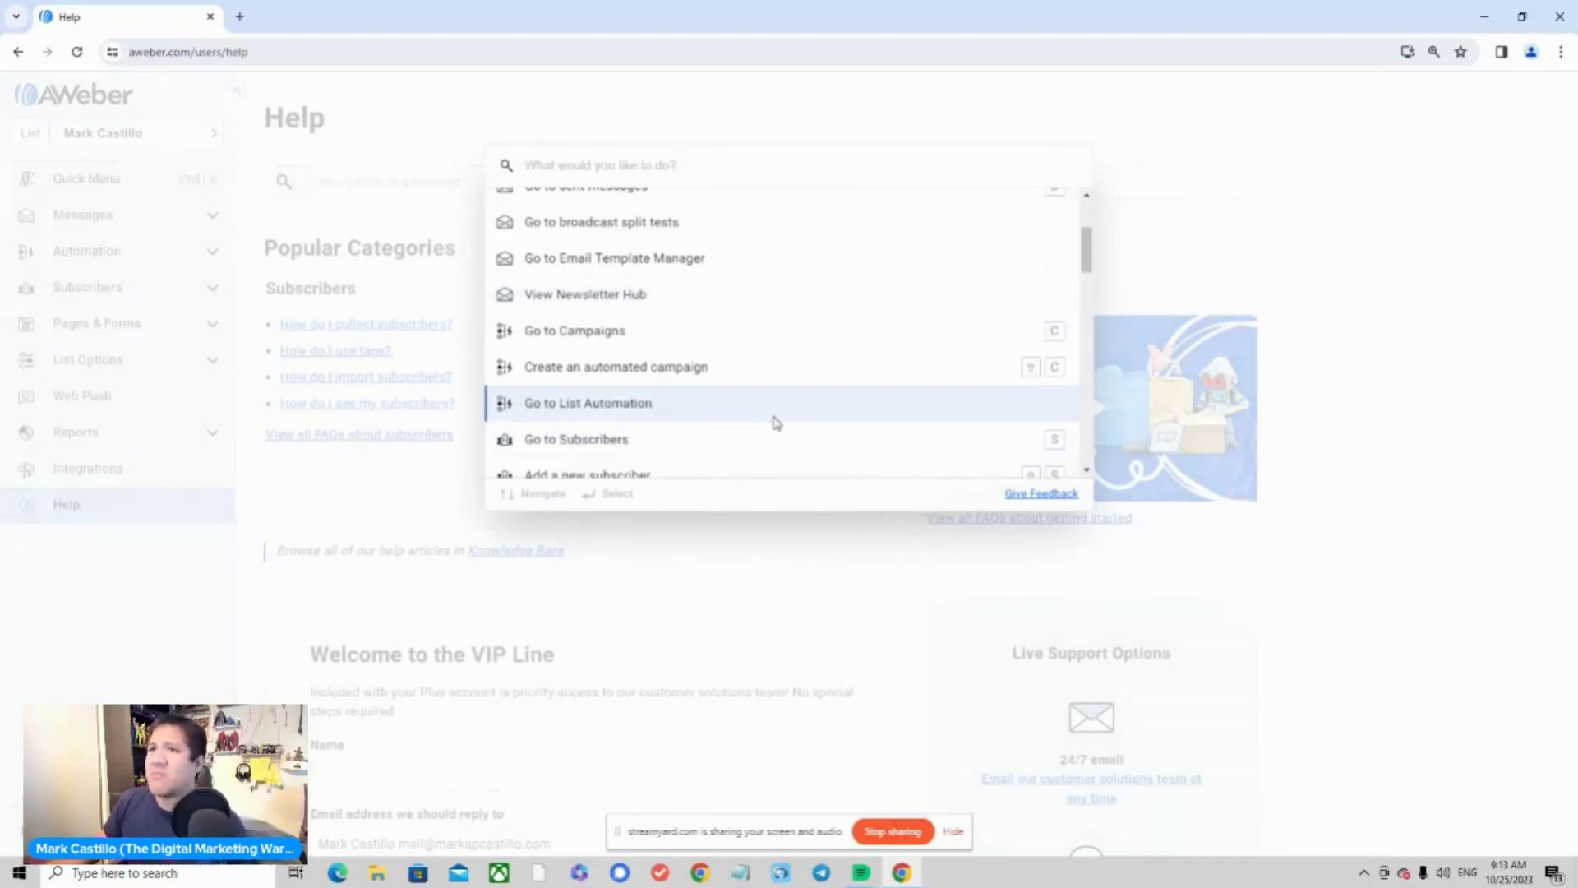
scroll(777, 423, "down", 1)
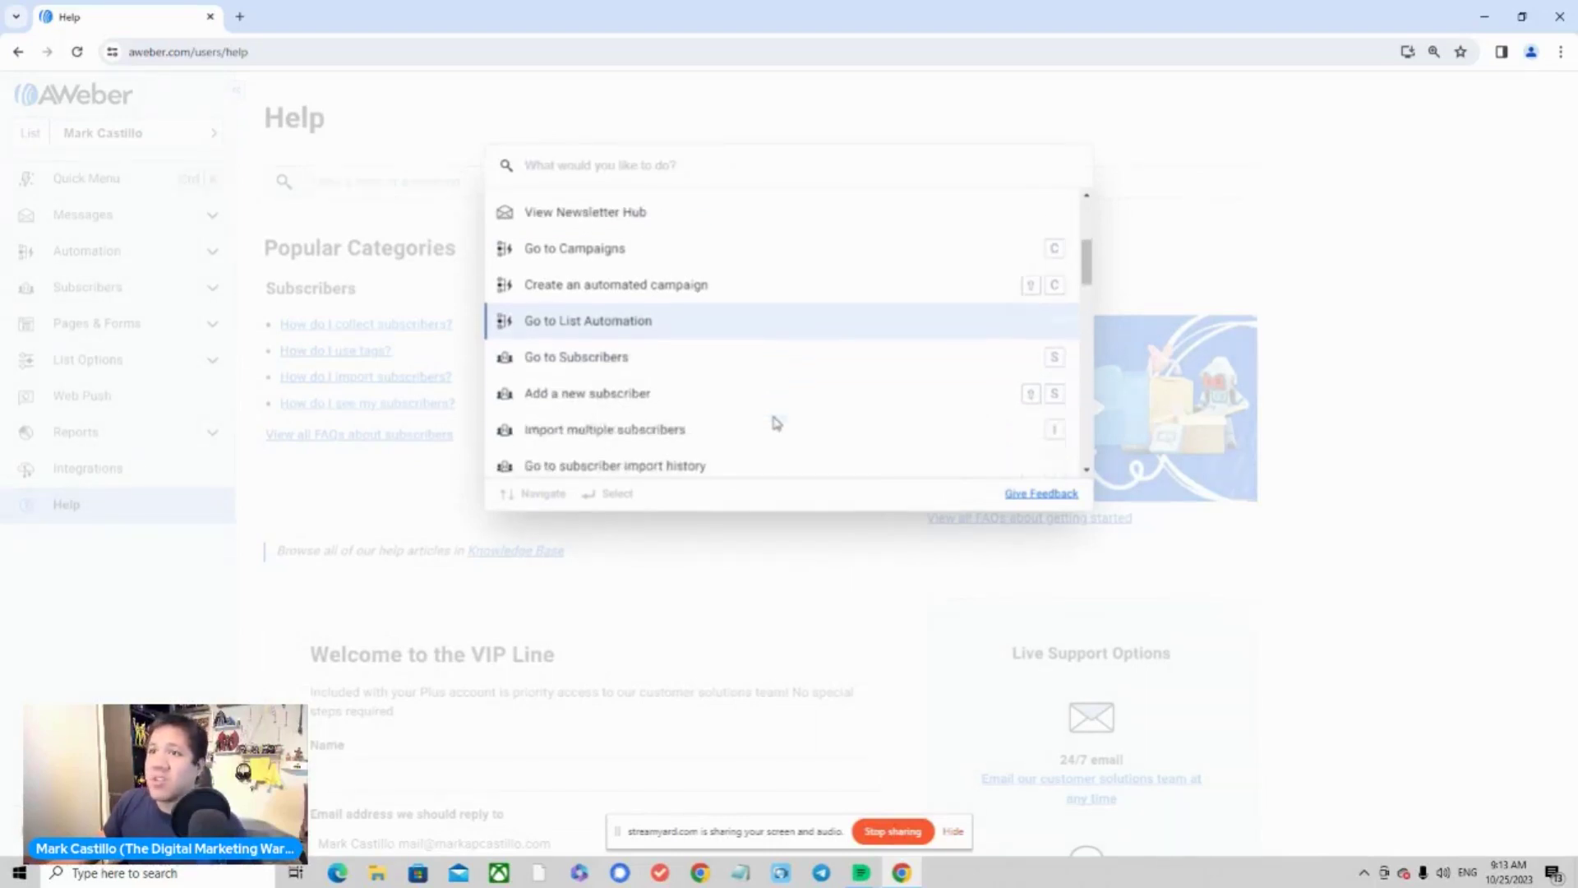
left_click(813, 596)
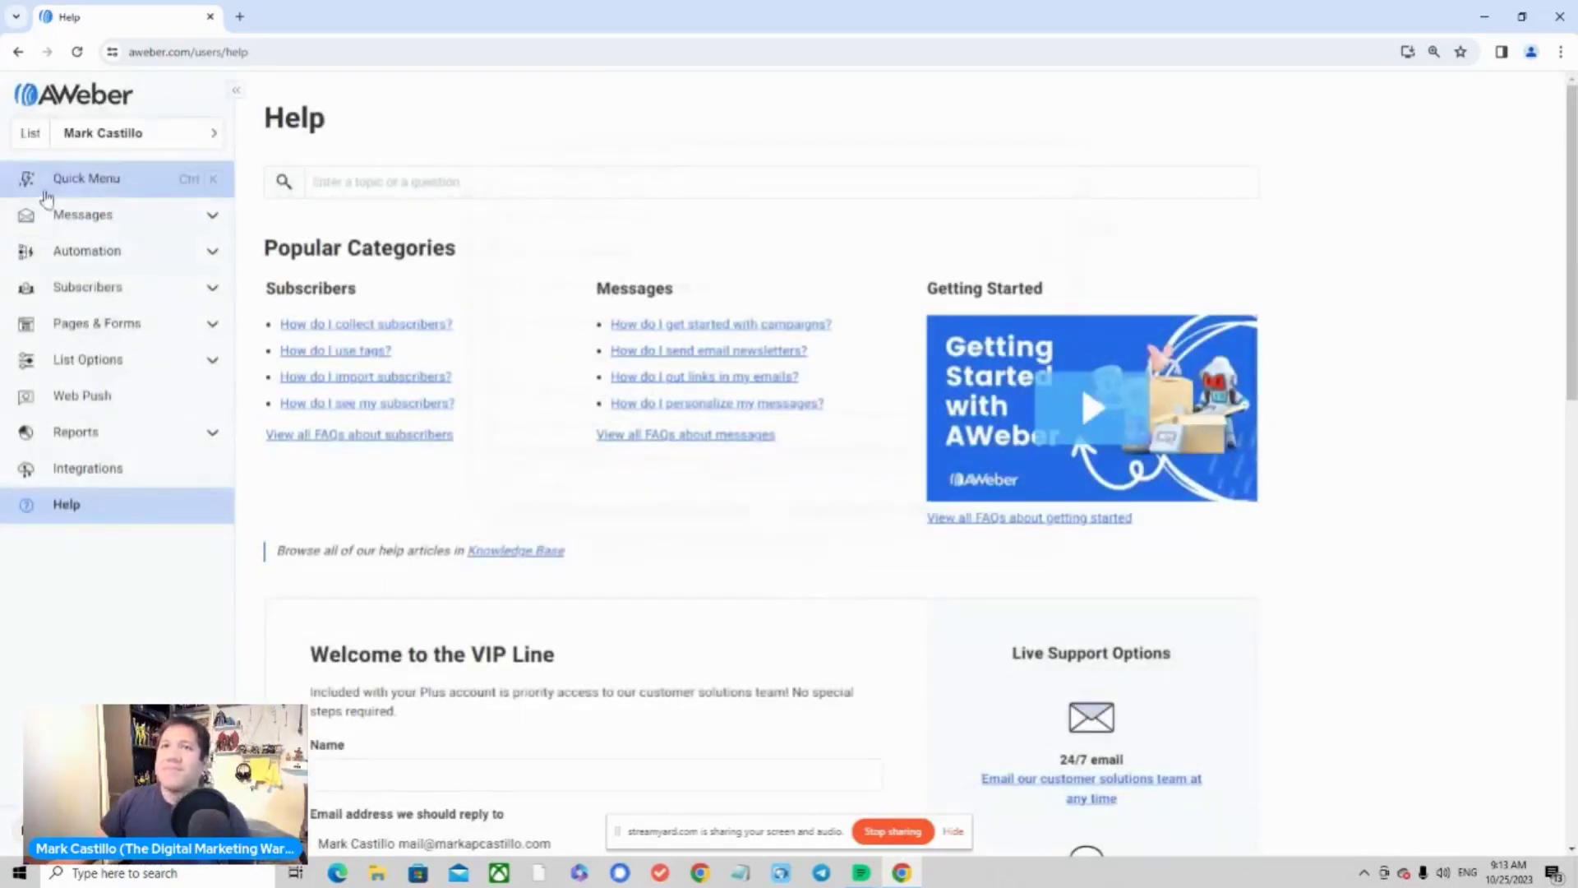
Go to the account Dashboard from the Quick Menu's quick actions
left_click(72, 185)
left_click(557, 241)
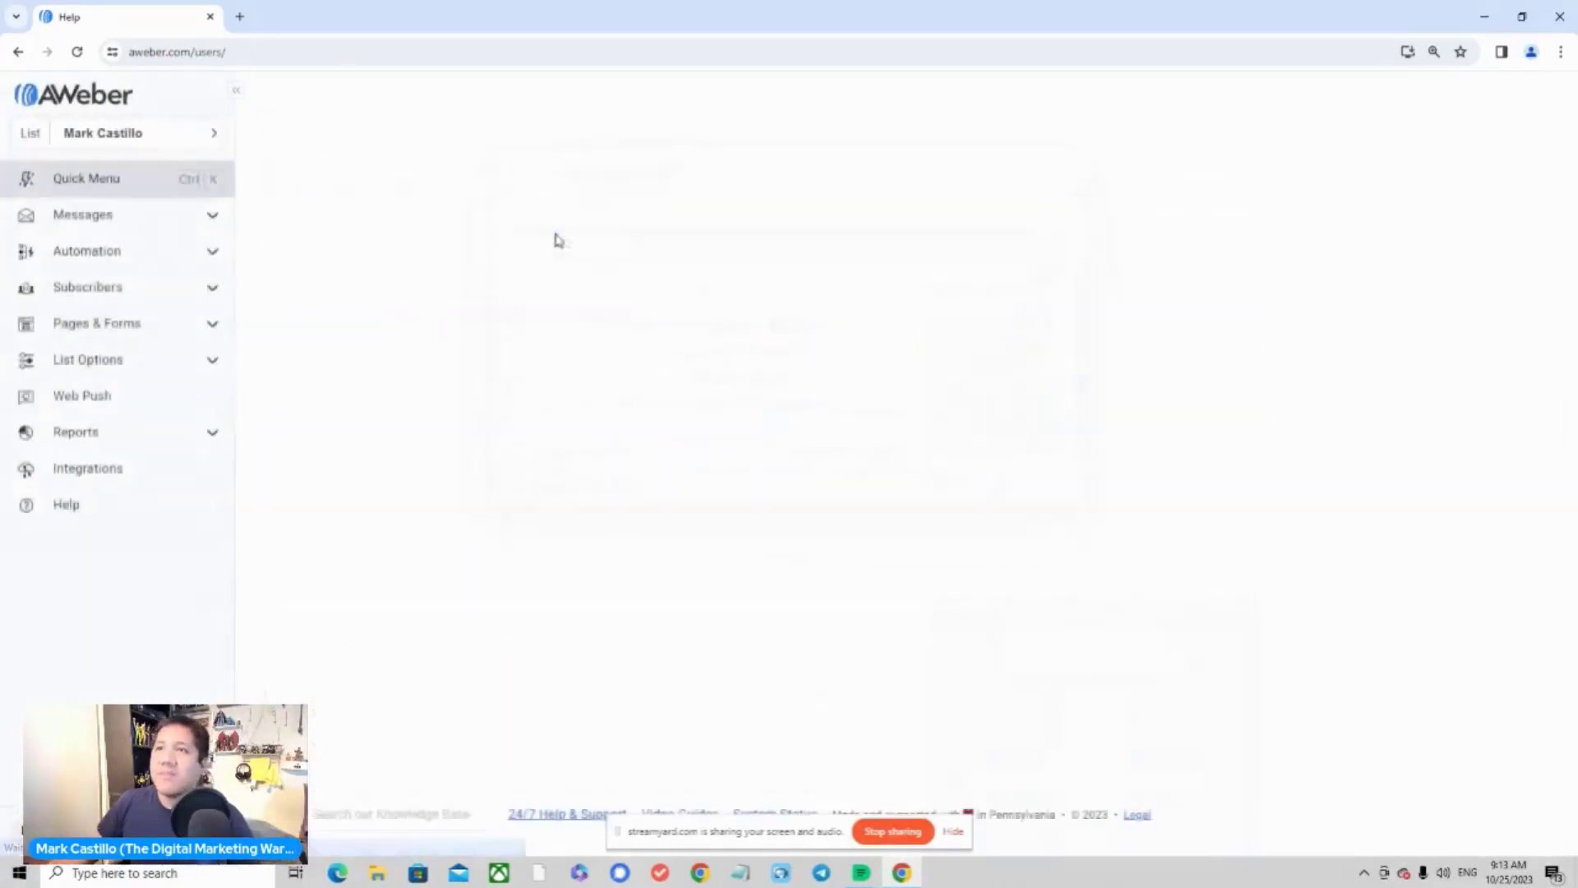